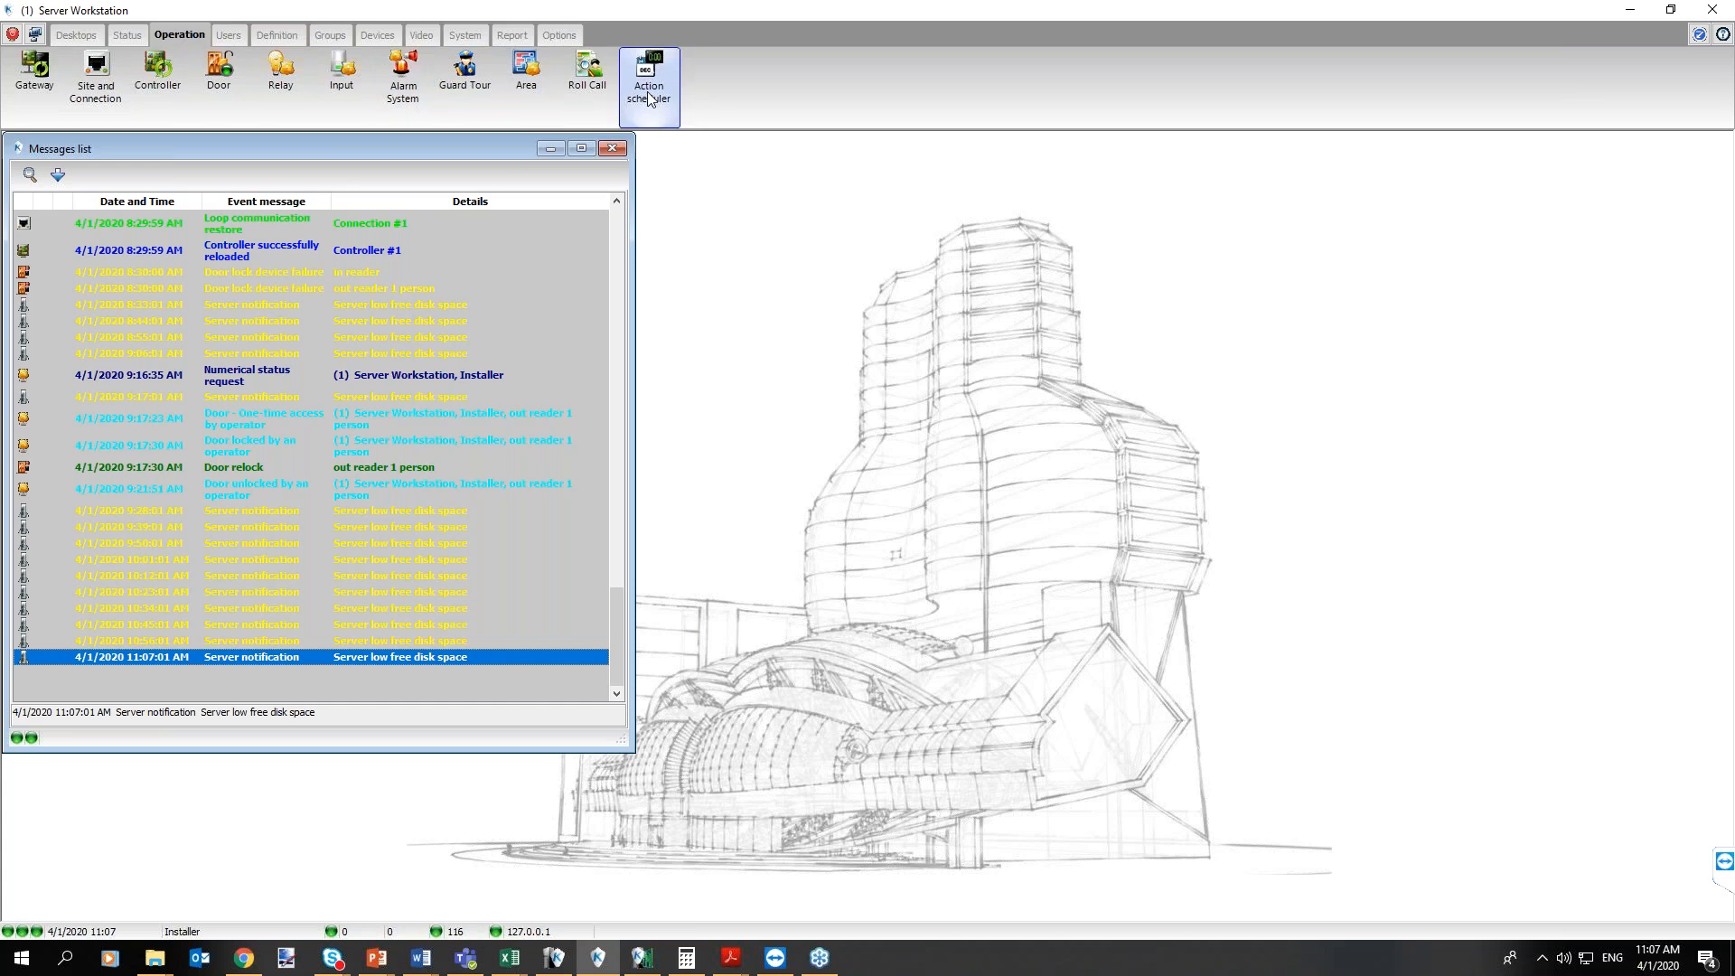
Open the Action scheduler and view individual days in April and May 2020, plus the May 19–23 range
{"action": "left_click", "coordinate": [648, 98]}
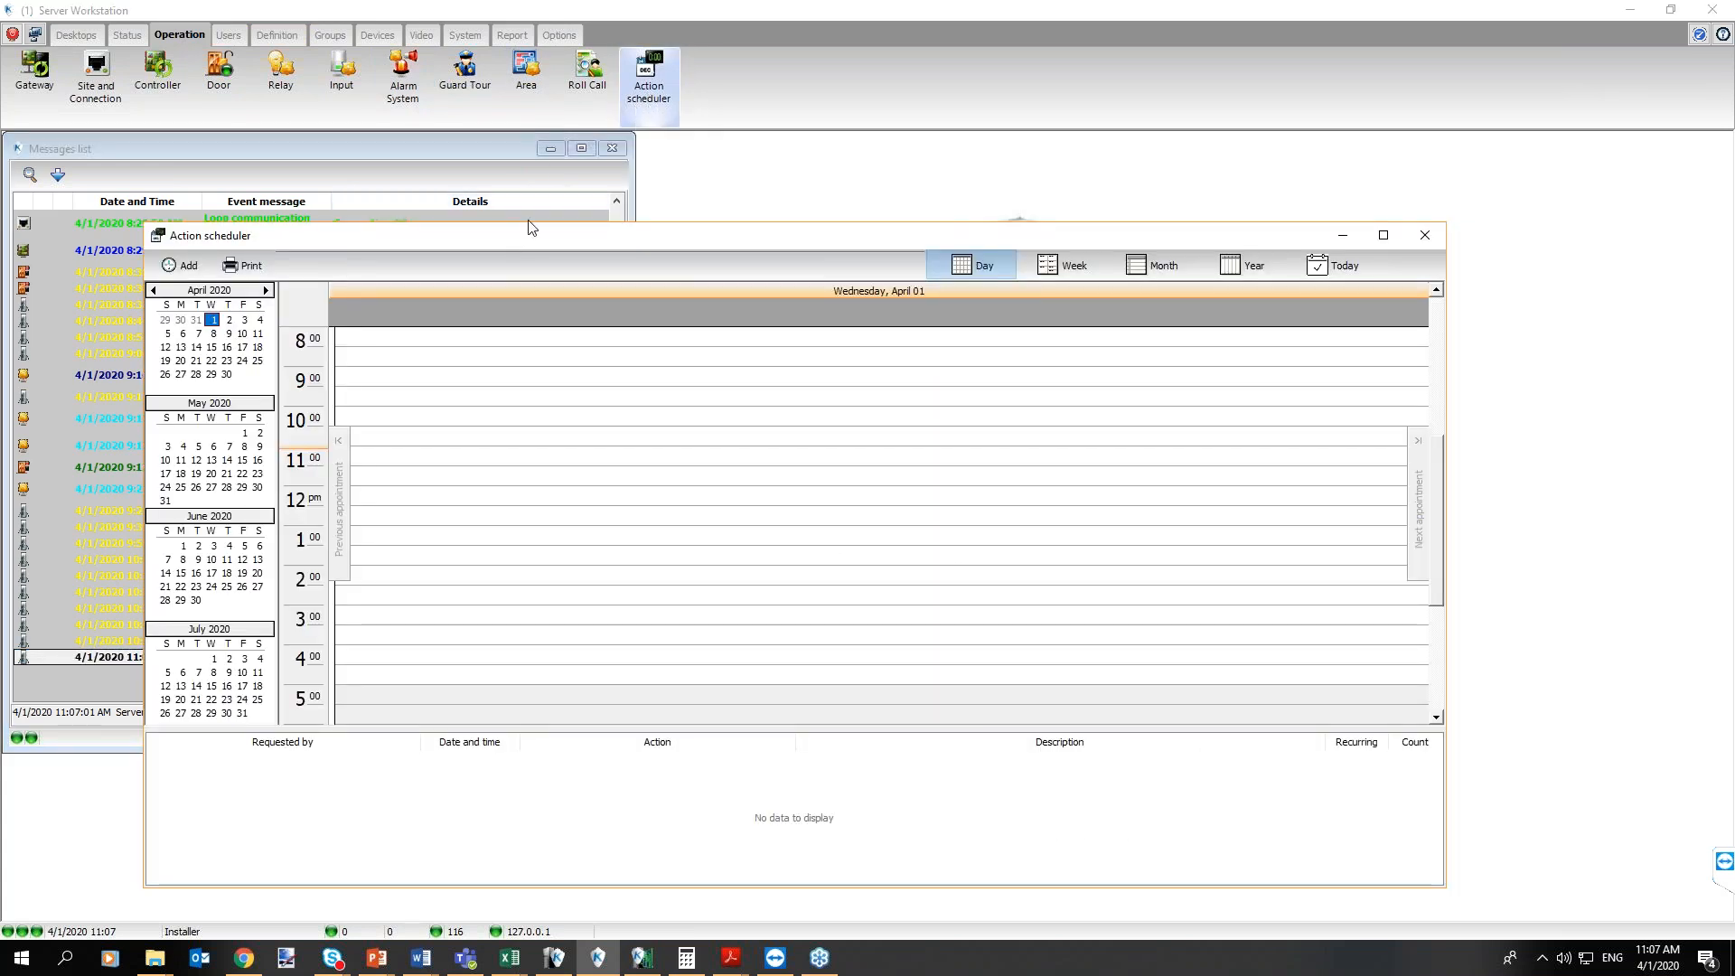
{"action": "left_click_drag", "start_coordinate": [532, 228], "coordinate": [556, 184]}
{"action": "left_click", "coordinate": [236, 303]}
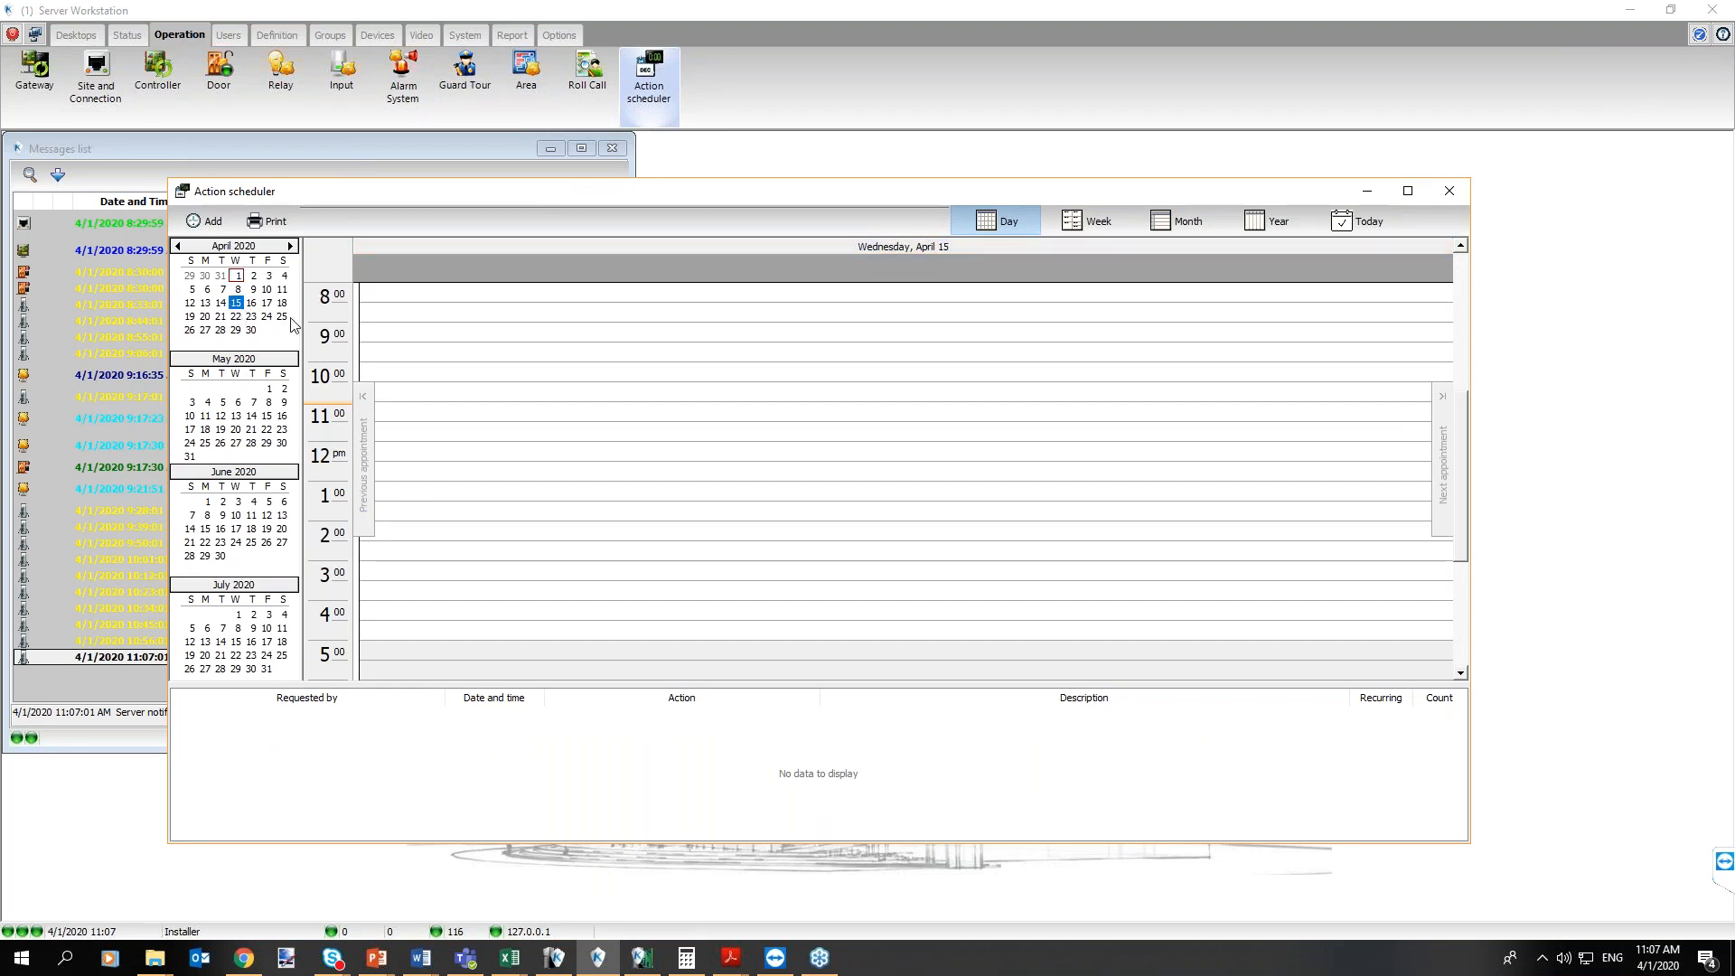
{"action": "left_click", "coordinate": [283, 317]}
{"action": "left_click", "coordinate": [282, 402]}
{"action": "left_click", "coordinate": [267, 442]}
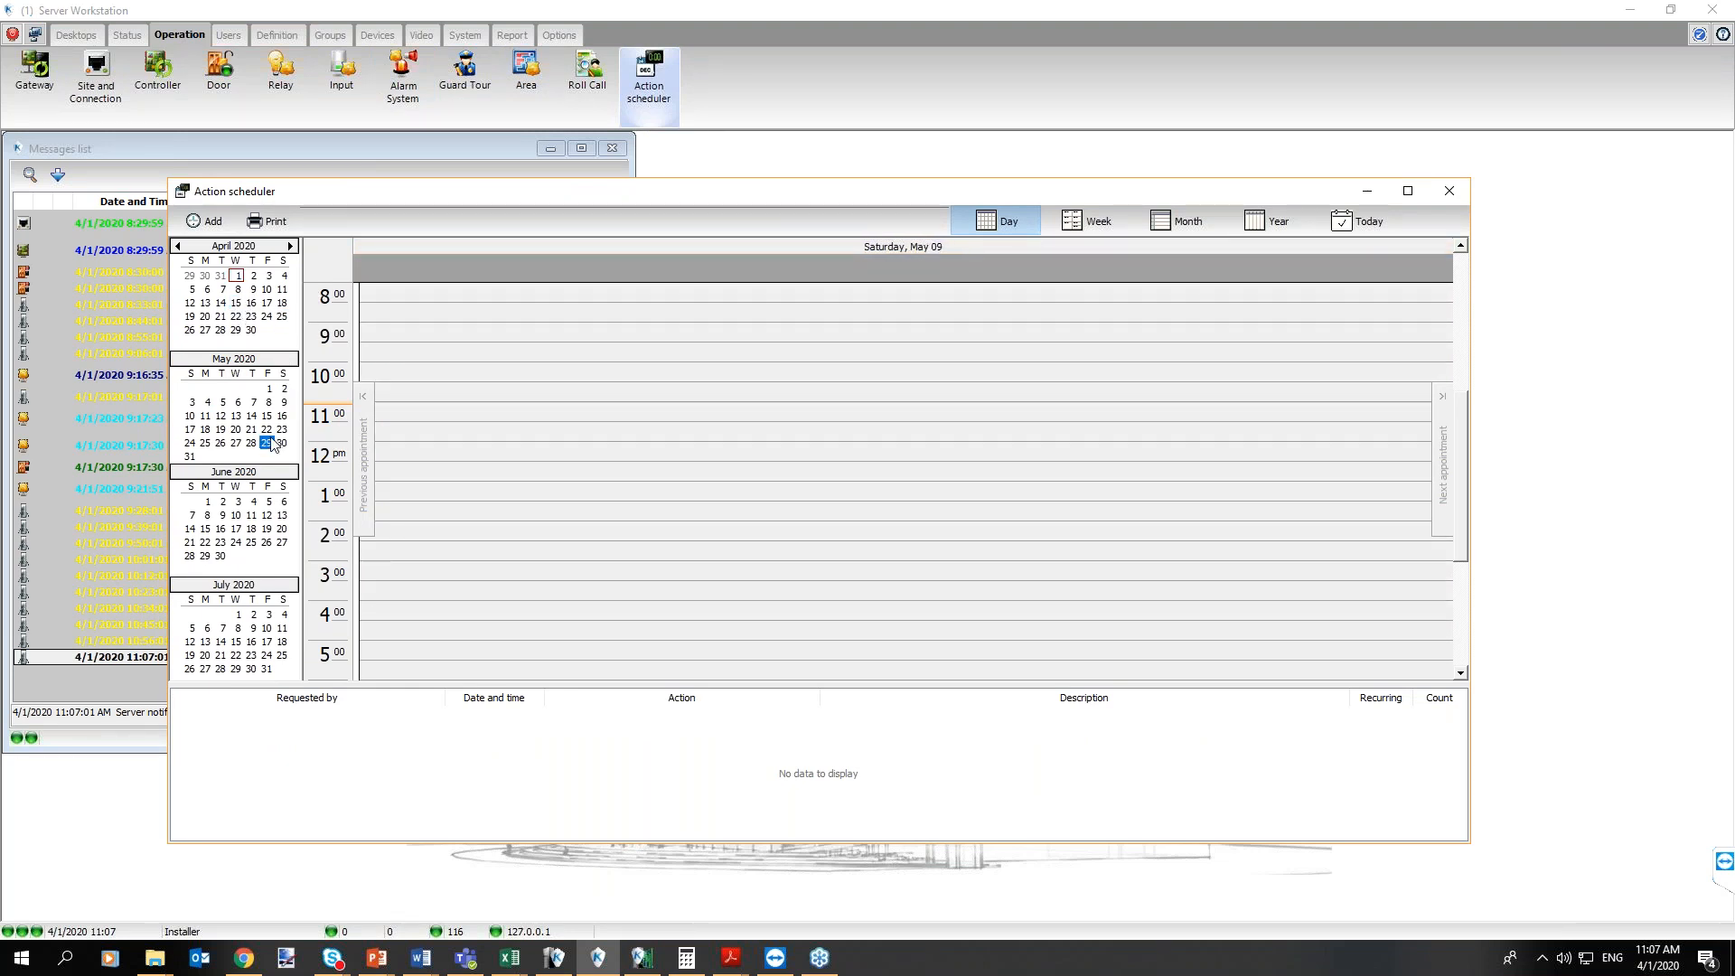
{"action": "left_click_drag", "start_coordinate": [221, 429], "coordinate": [276, 429]}
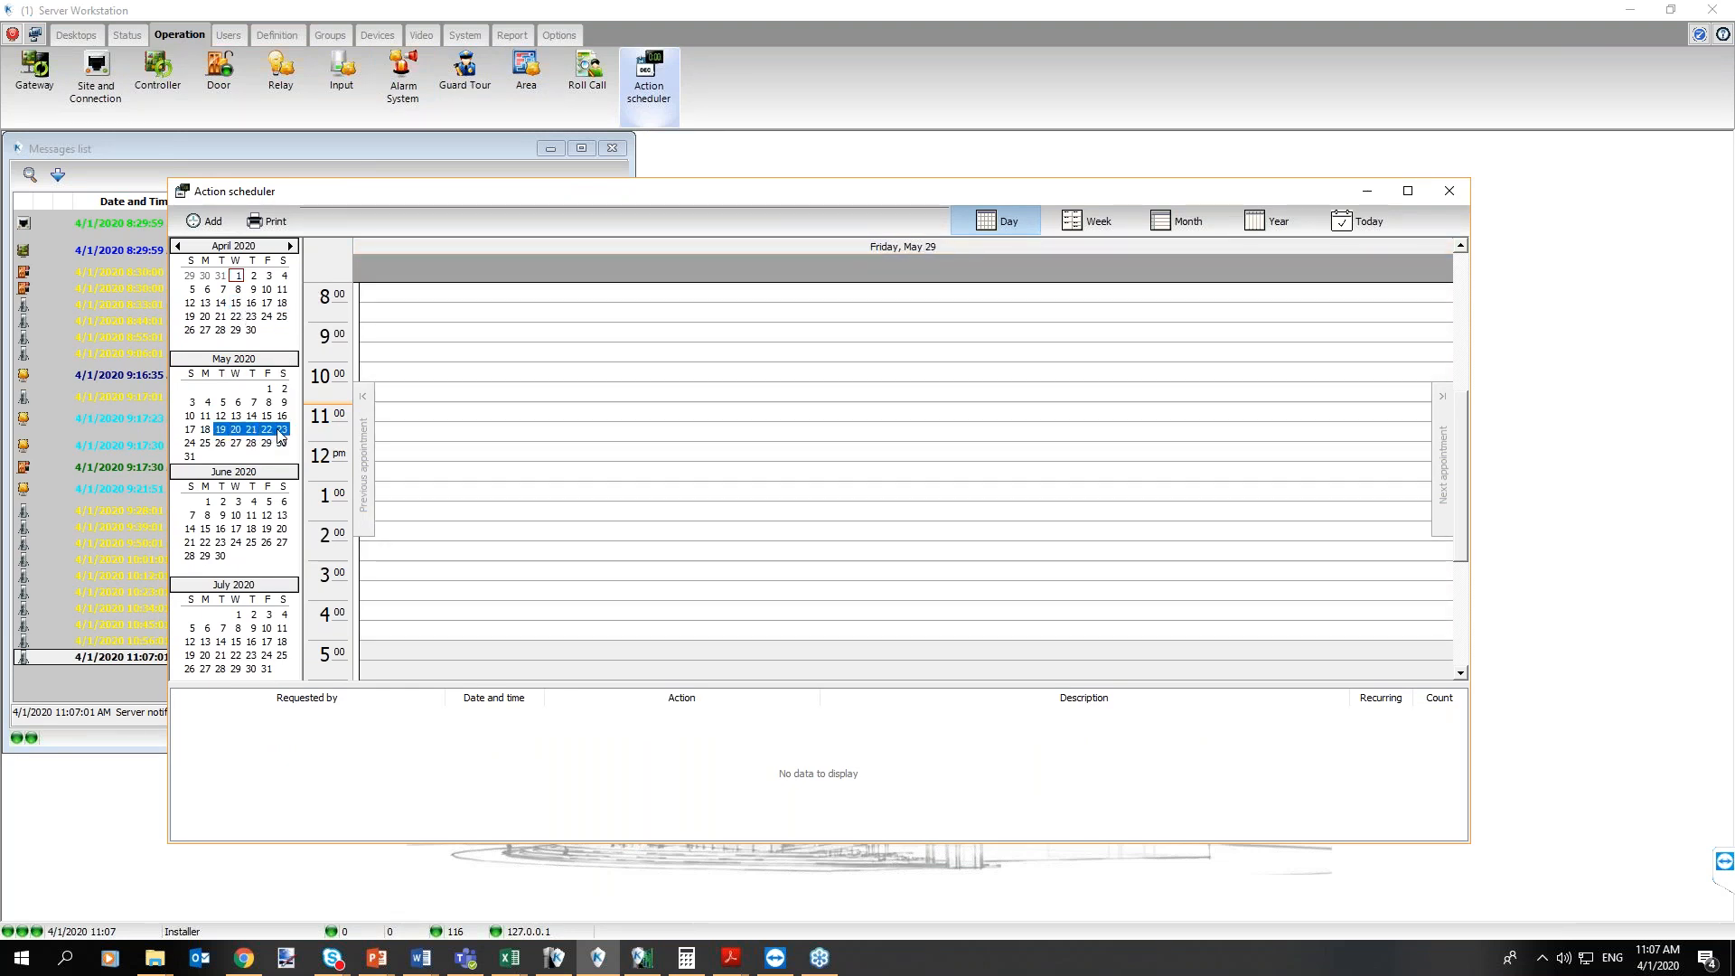
View the scheduler calendar by week, month and year
{"action": "left_click", "coordinate": [1110, 226]}
{"action": "left_click", "coordinate": [1179, 224]}
{"action": "left_click", "coordinate": [1277, 226]}
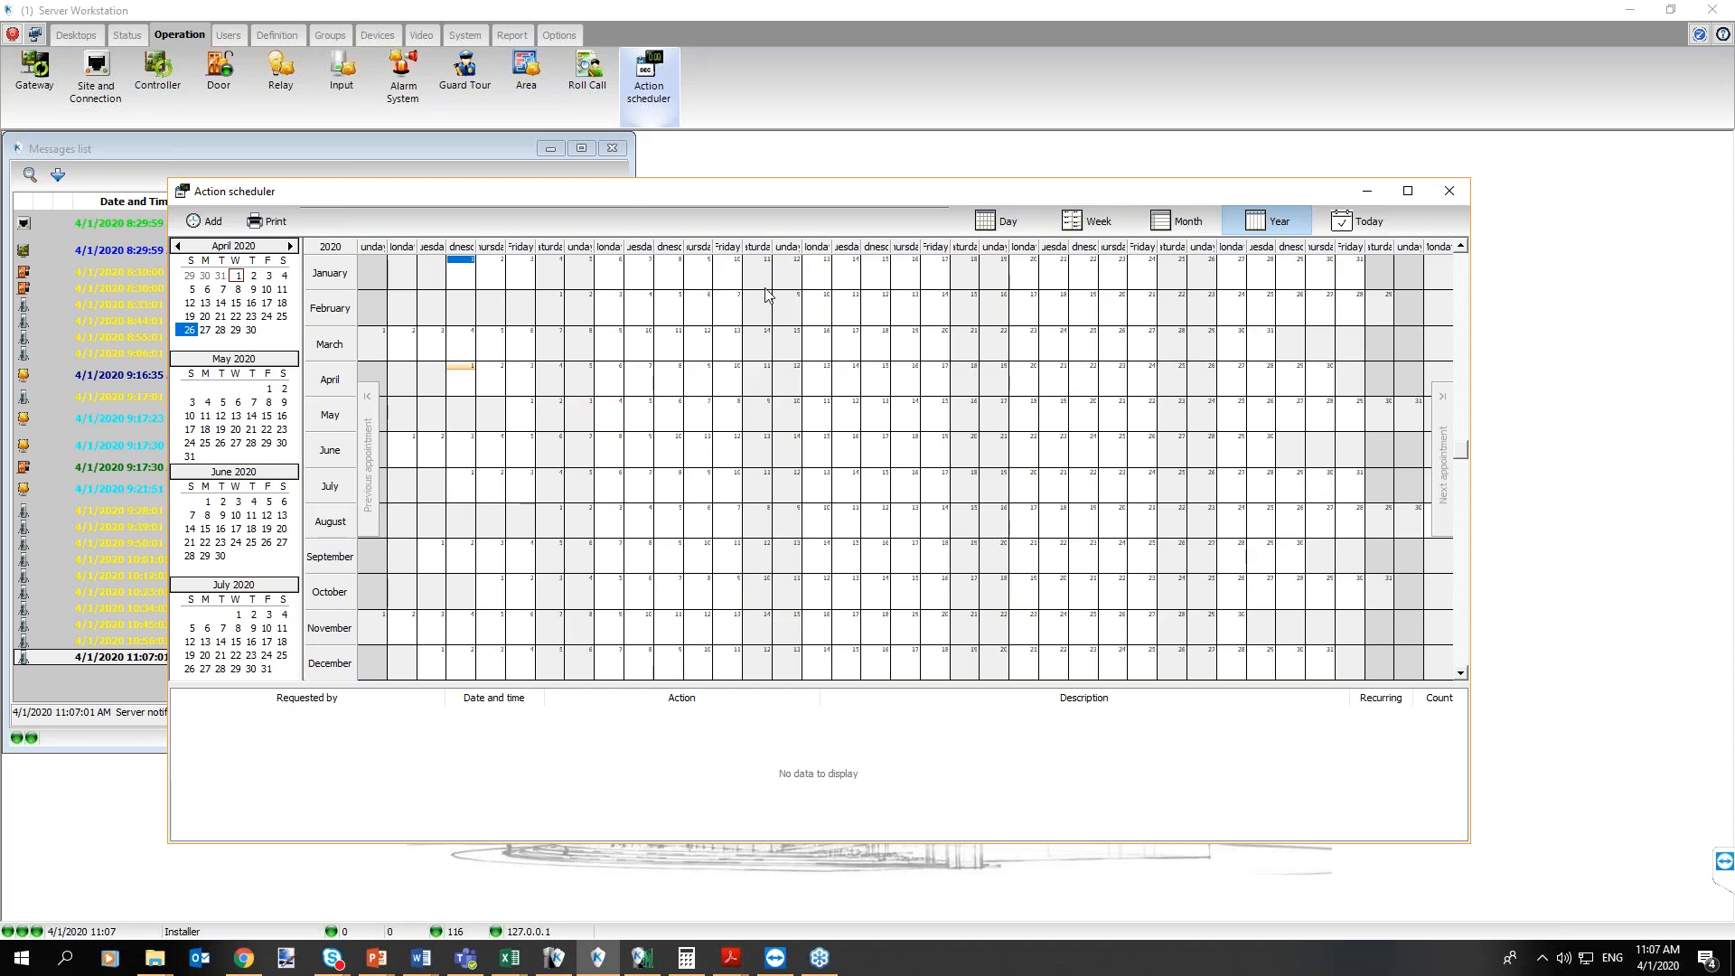
{"action": "left_click", "coordinate": [1670, 358]}
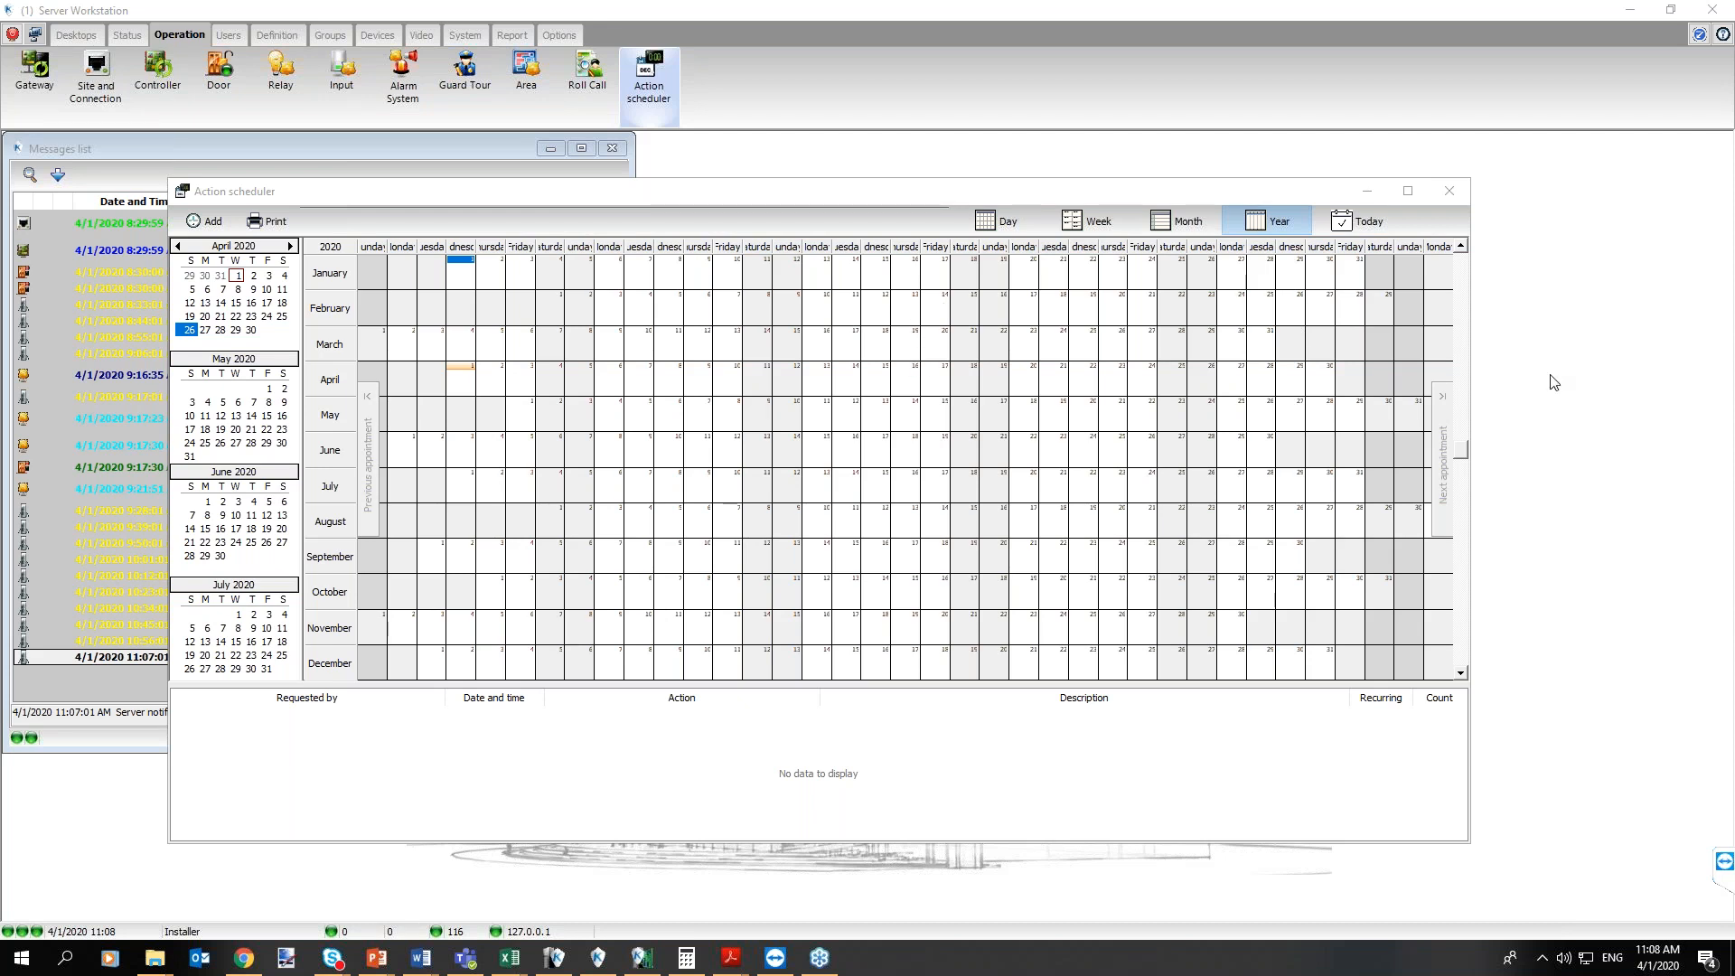
Display April 20–24, 2020 and add a new action scheduler at 10:00 on Monday, April 20
{"action": "left_click", "coordinate": [222, 319]}
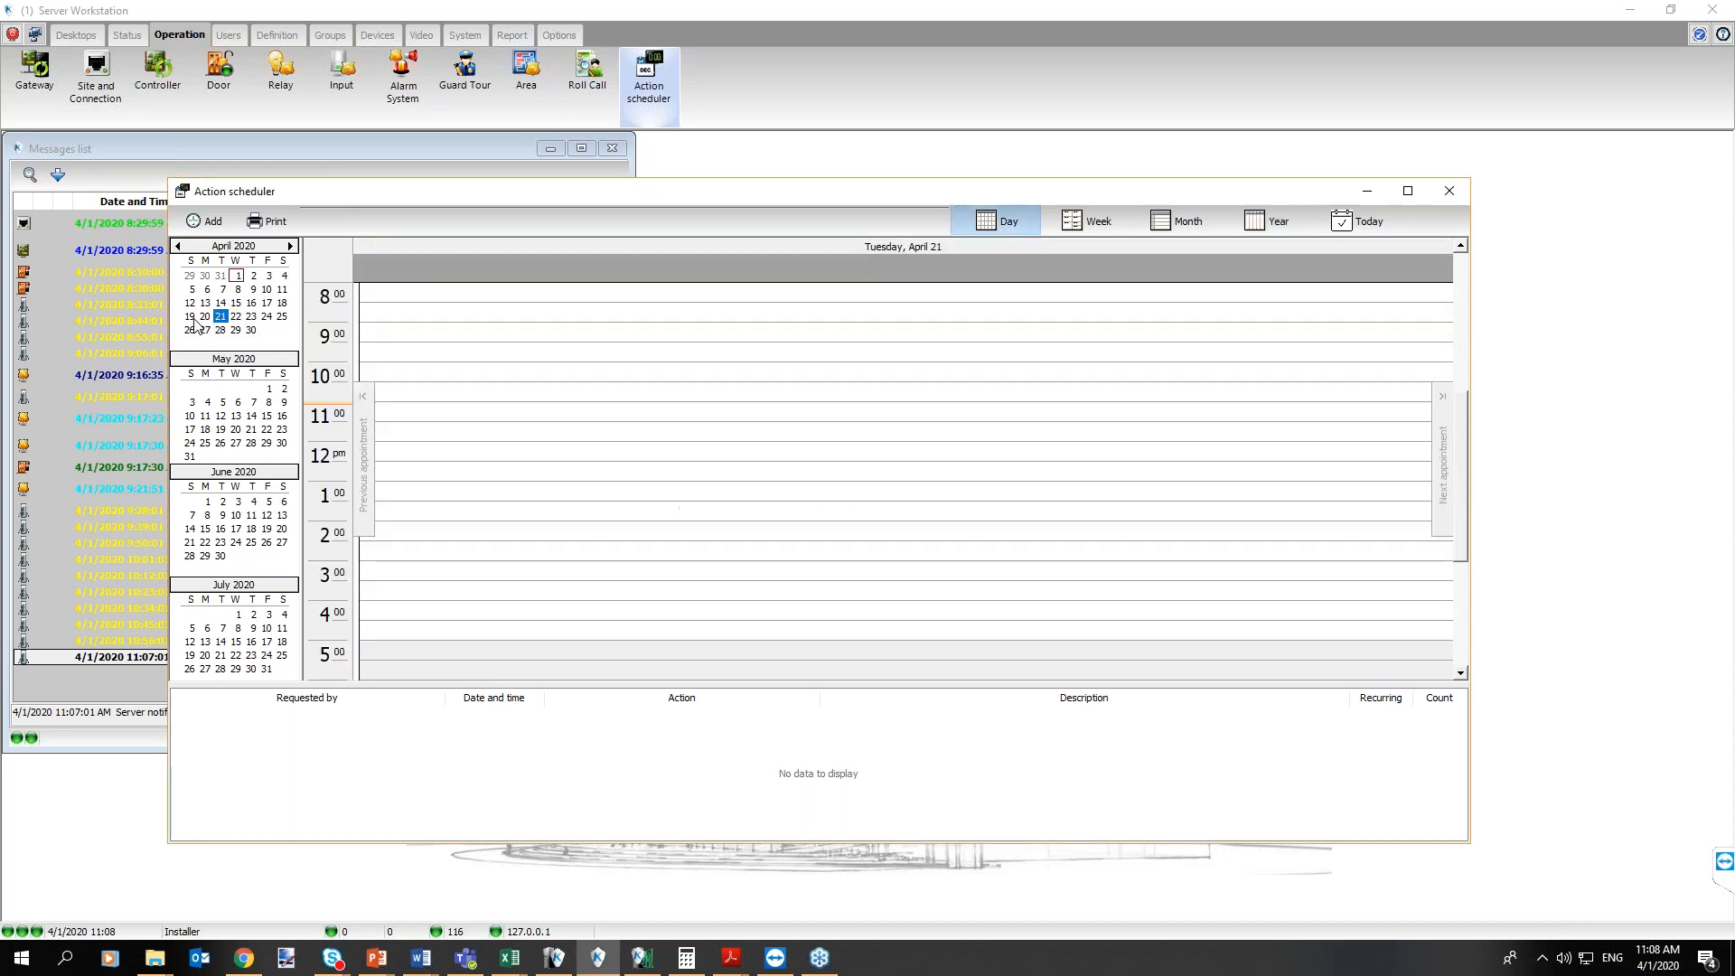
{"action": "left_click_drag", "start_coordinate": [221, 323], "coordinate": [267, 334]}
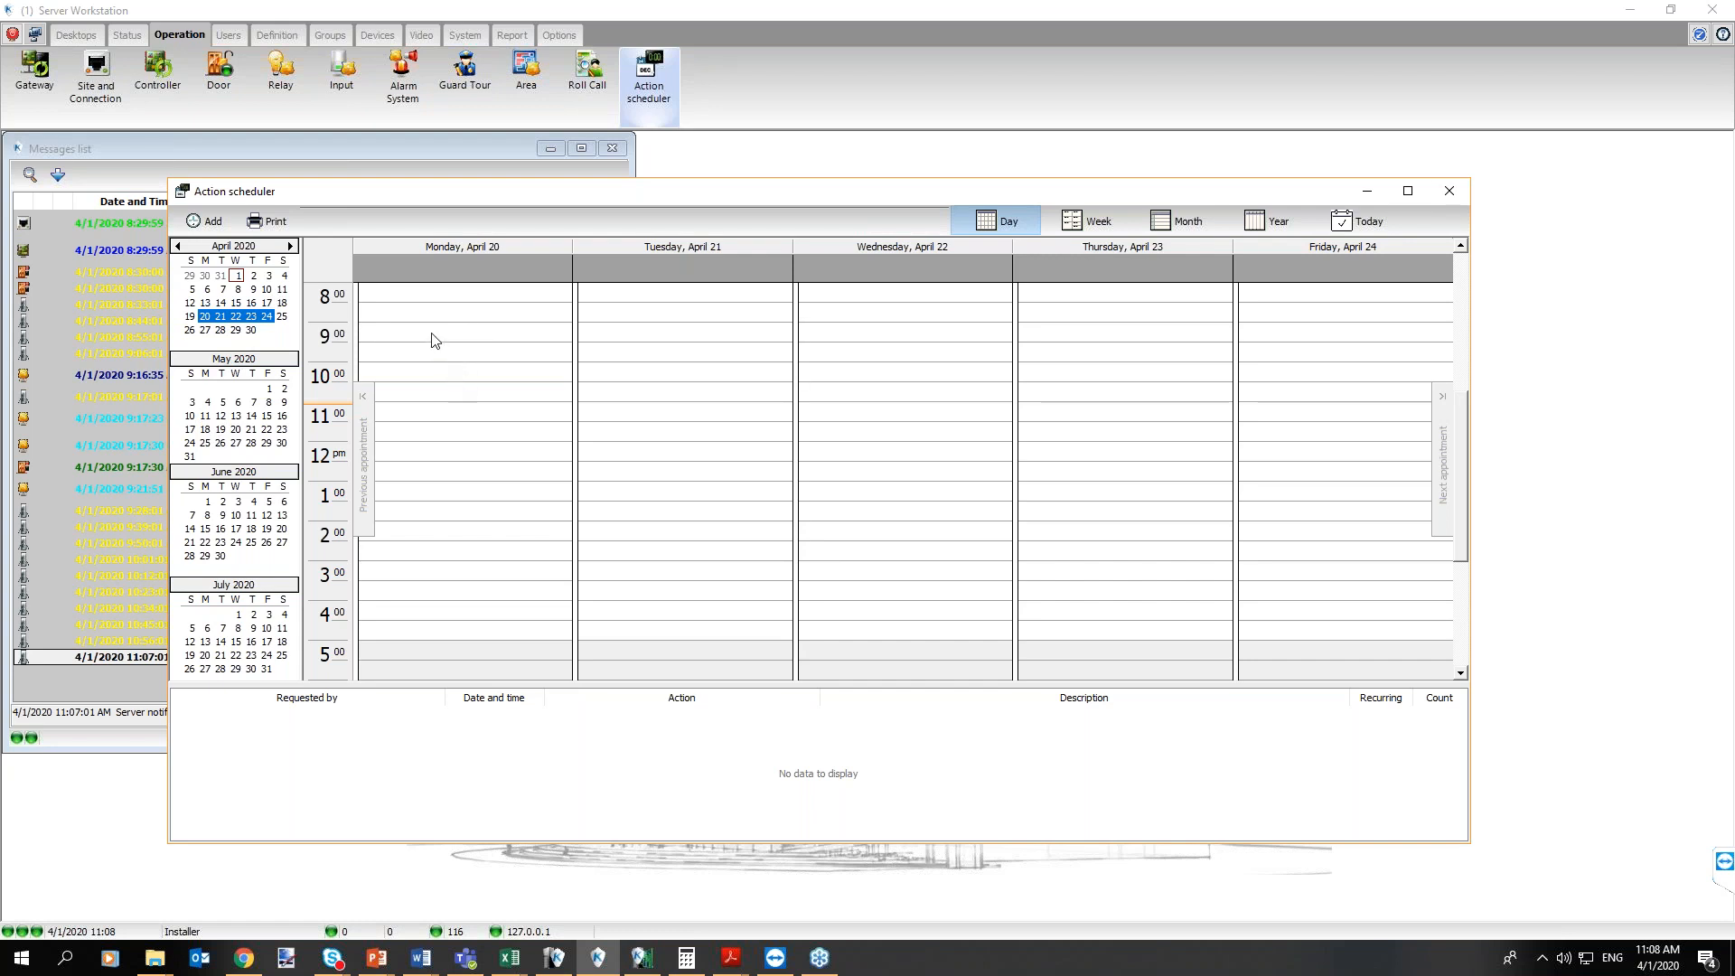
{"action": "left_click", "coordinate": [416, 377]}
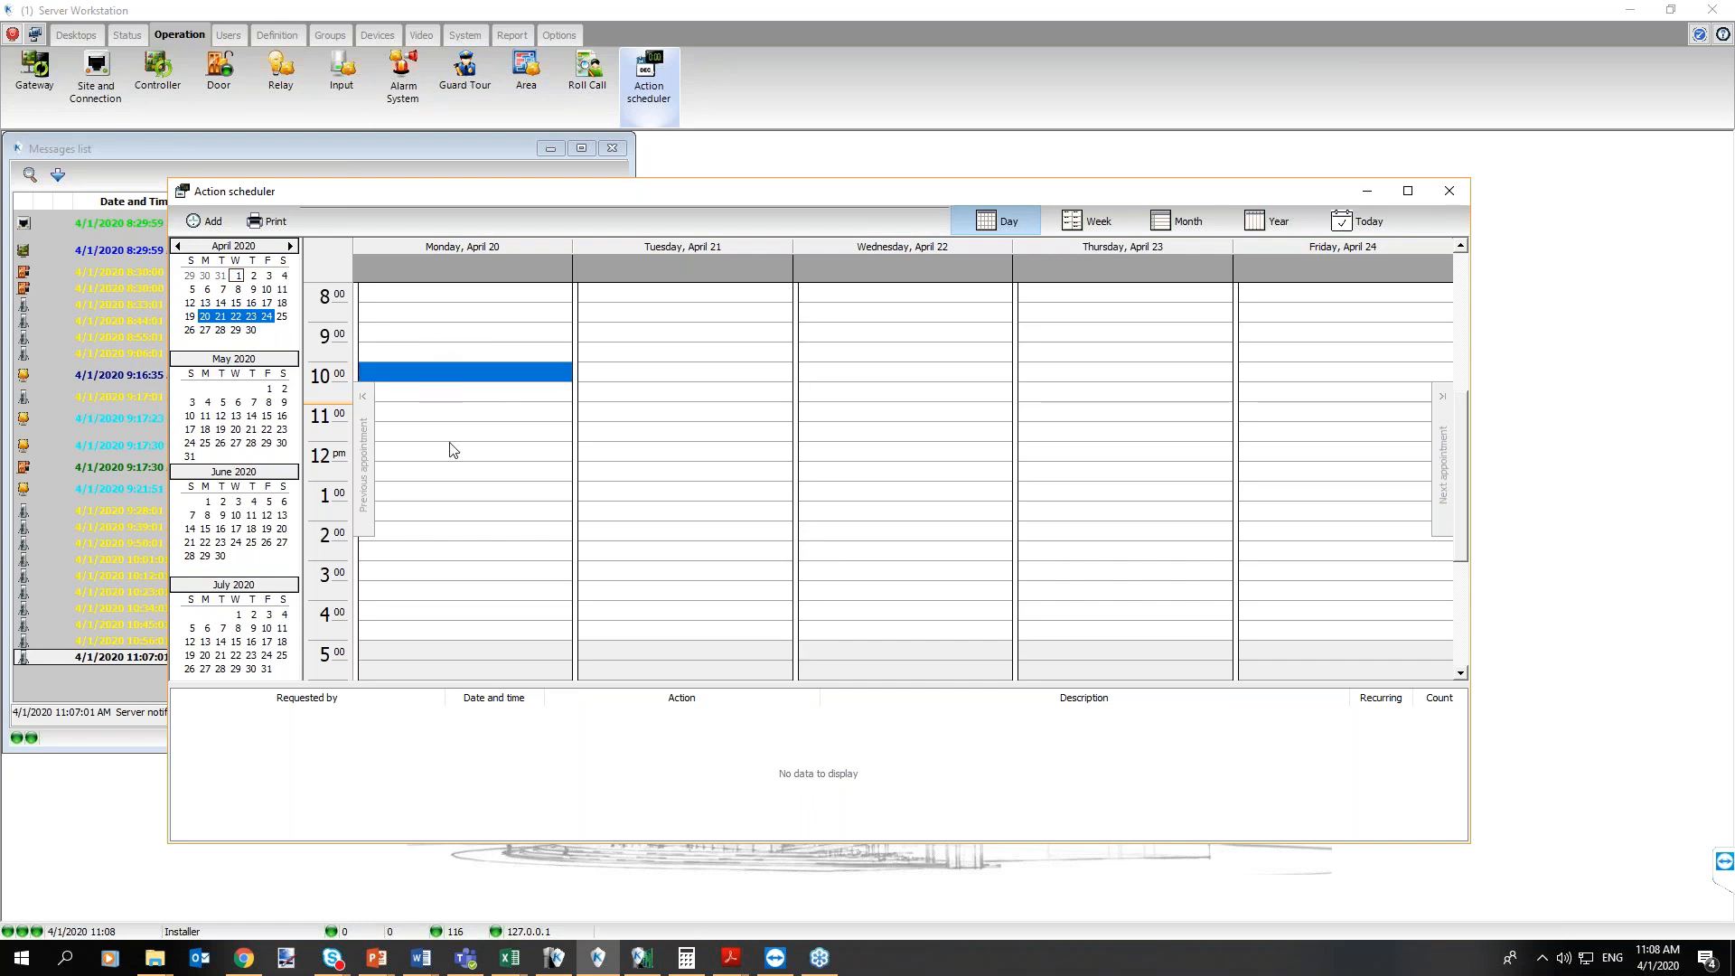
{"action": "right_click", "coordinate": [430, 380]}
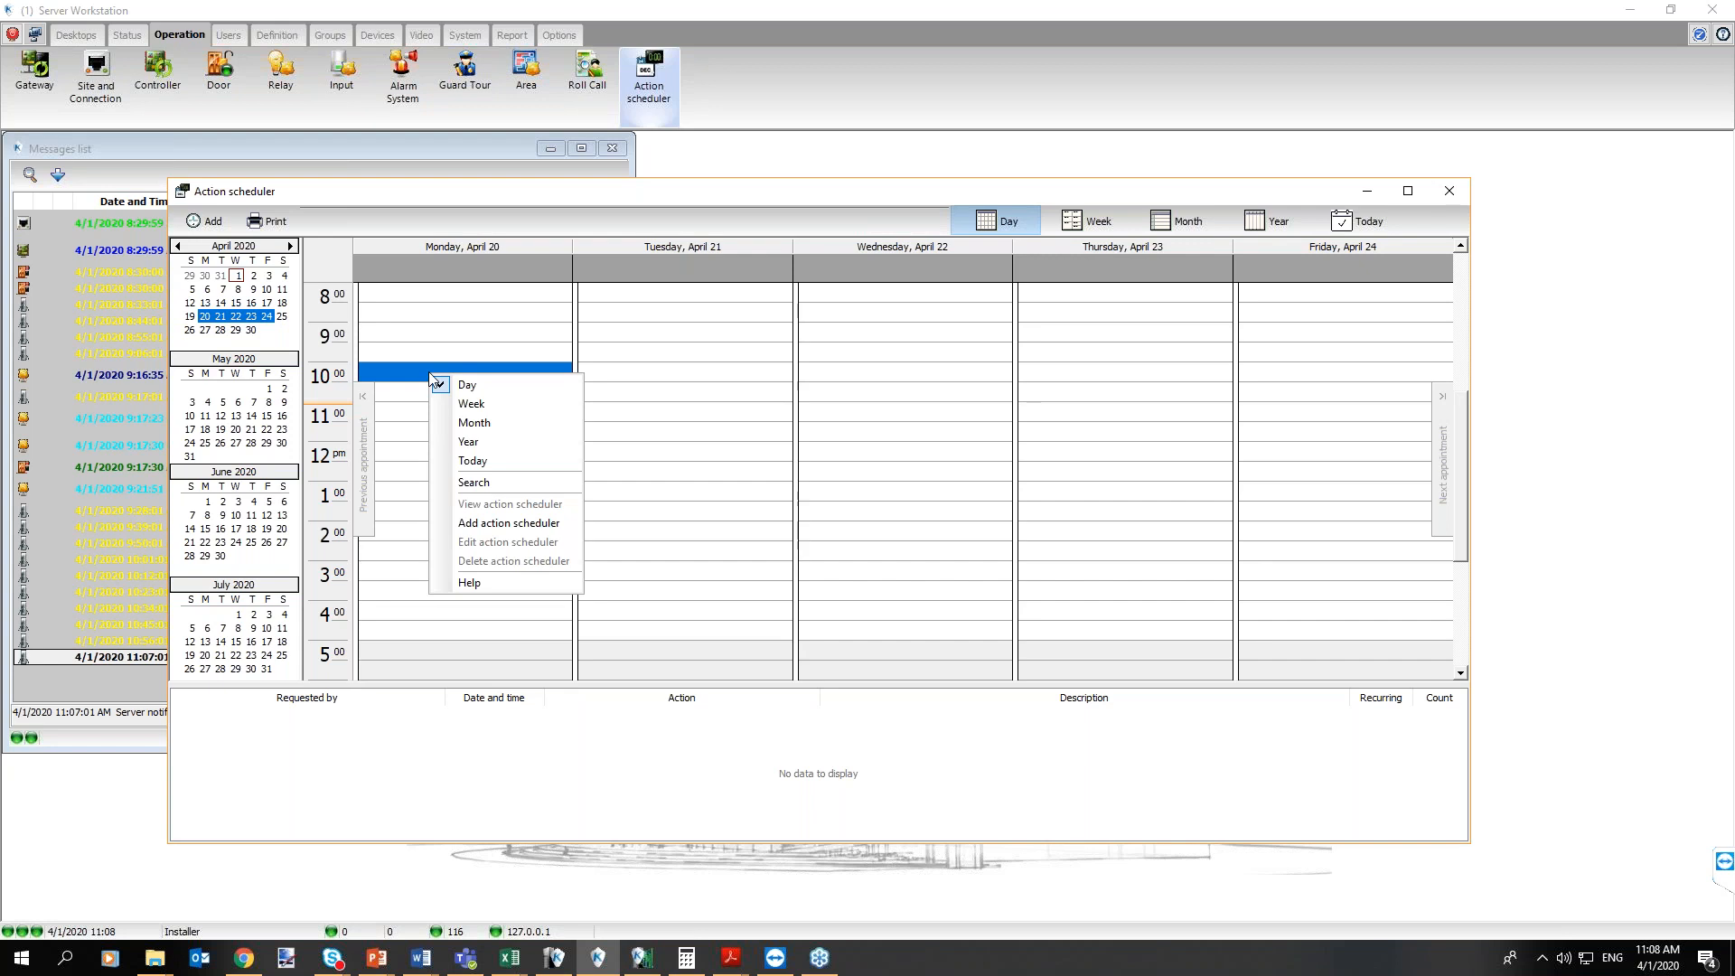
{"action": "left_click", "coordinate": [512, 523]}
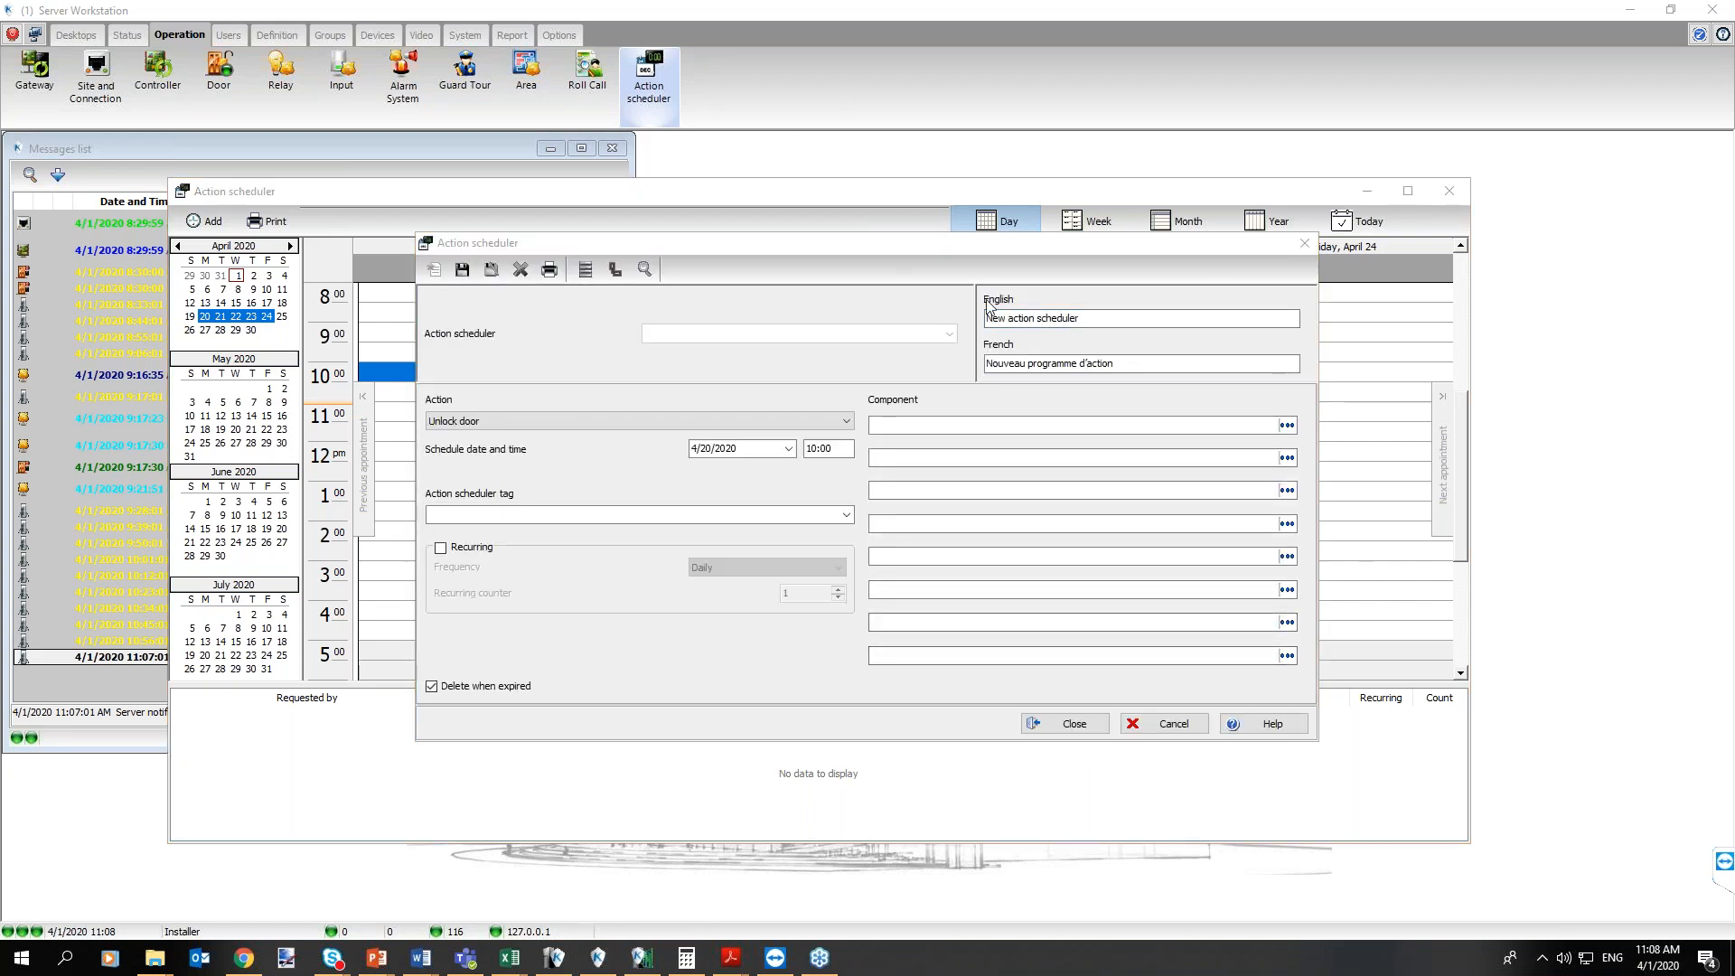
Name the new action scheduler "Indoor virtual Soccer Game" in both English and French
{"action": "left_click_drag", "start_coordinate": [1092, 315], "coordinate": [935, 318]}
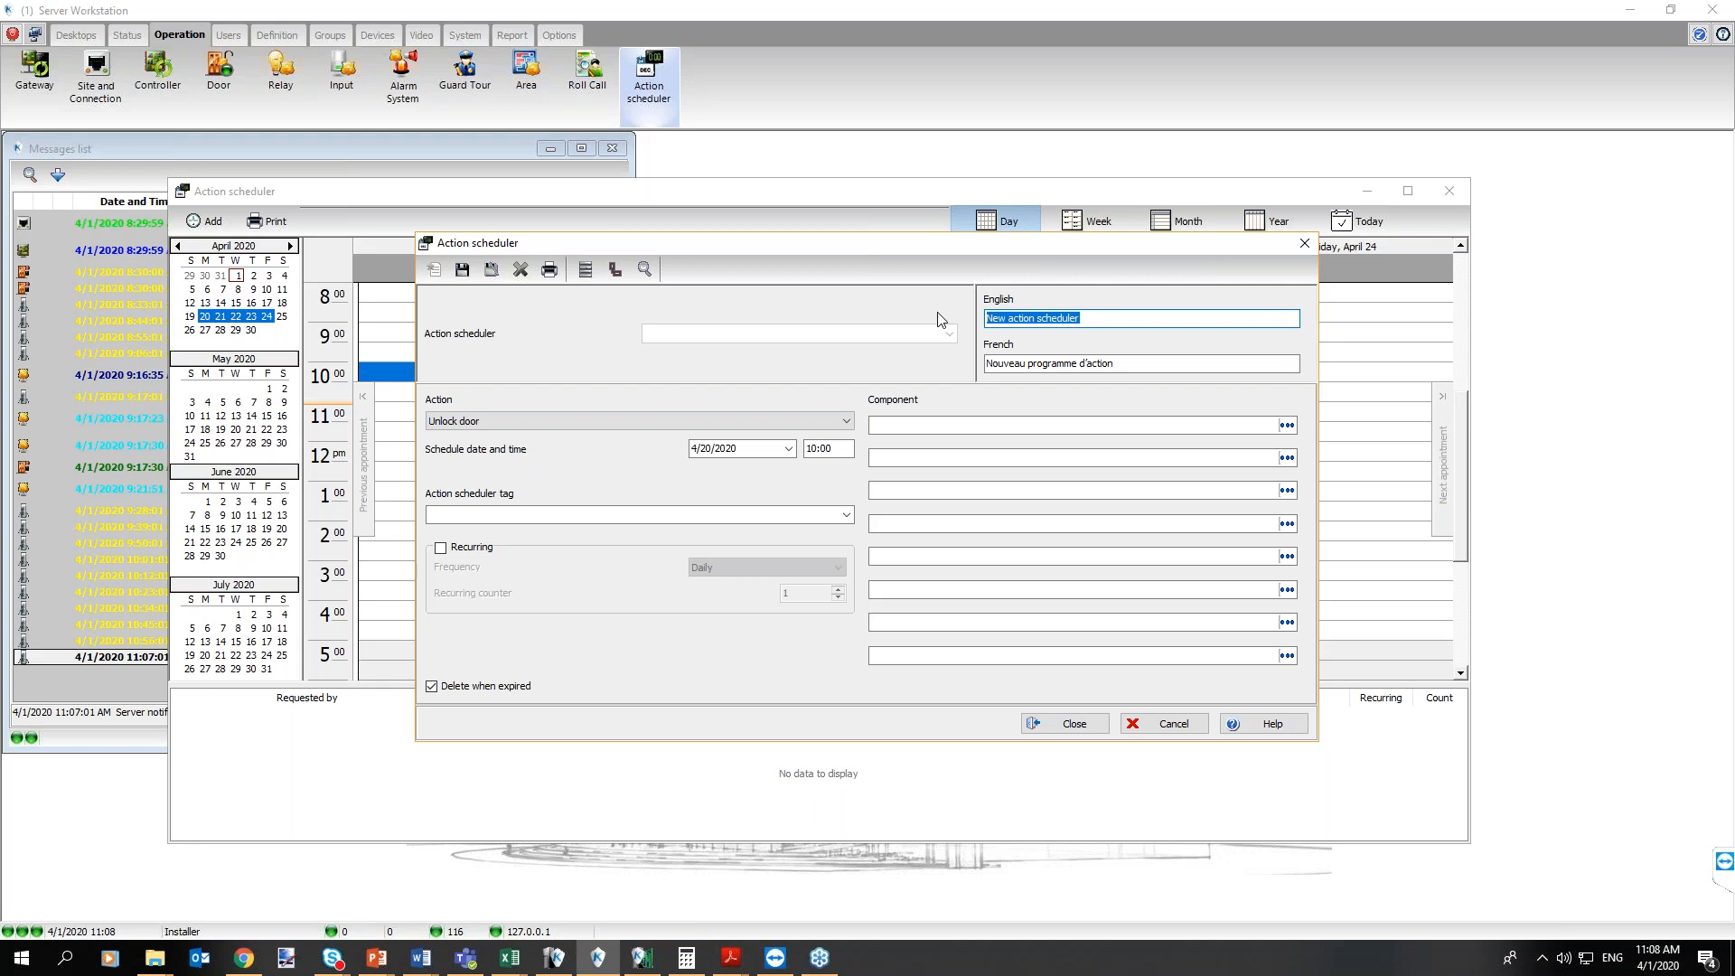
{"action": "type", "text": "Indoor virtual Soccer Game"}
{"action": "left_click_drag", "start_coordinate": [1110, 318], "coordinate": [977, 336]}
Review the available action types for the scheduled event, from Execute task up to Activate / Deactivate relay
{"action": "left_click", "coordinate": [845, 422]}
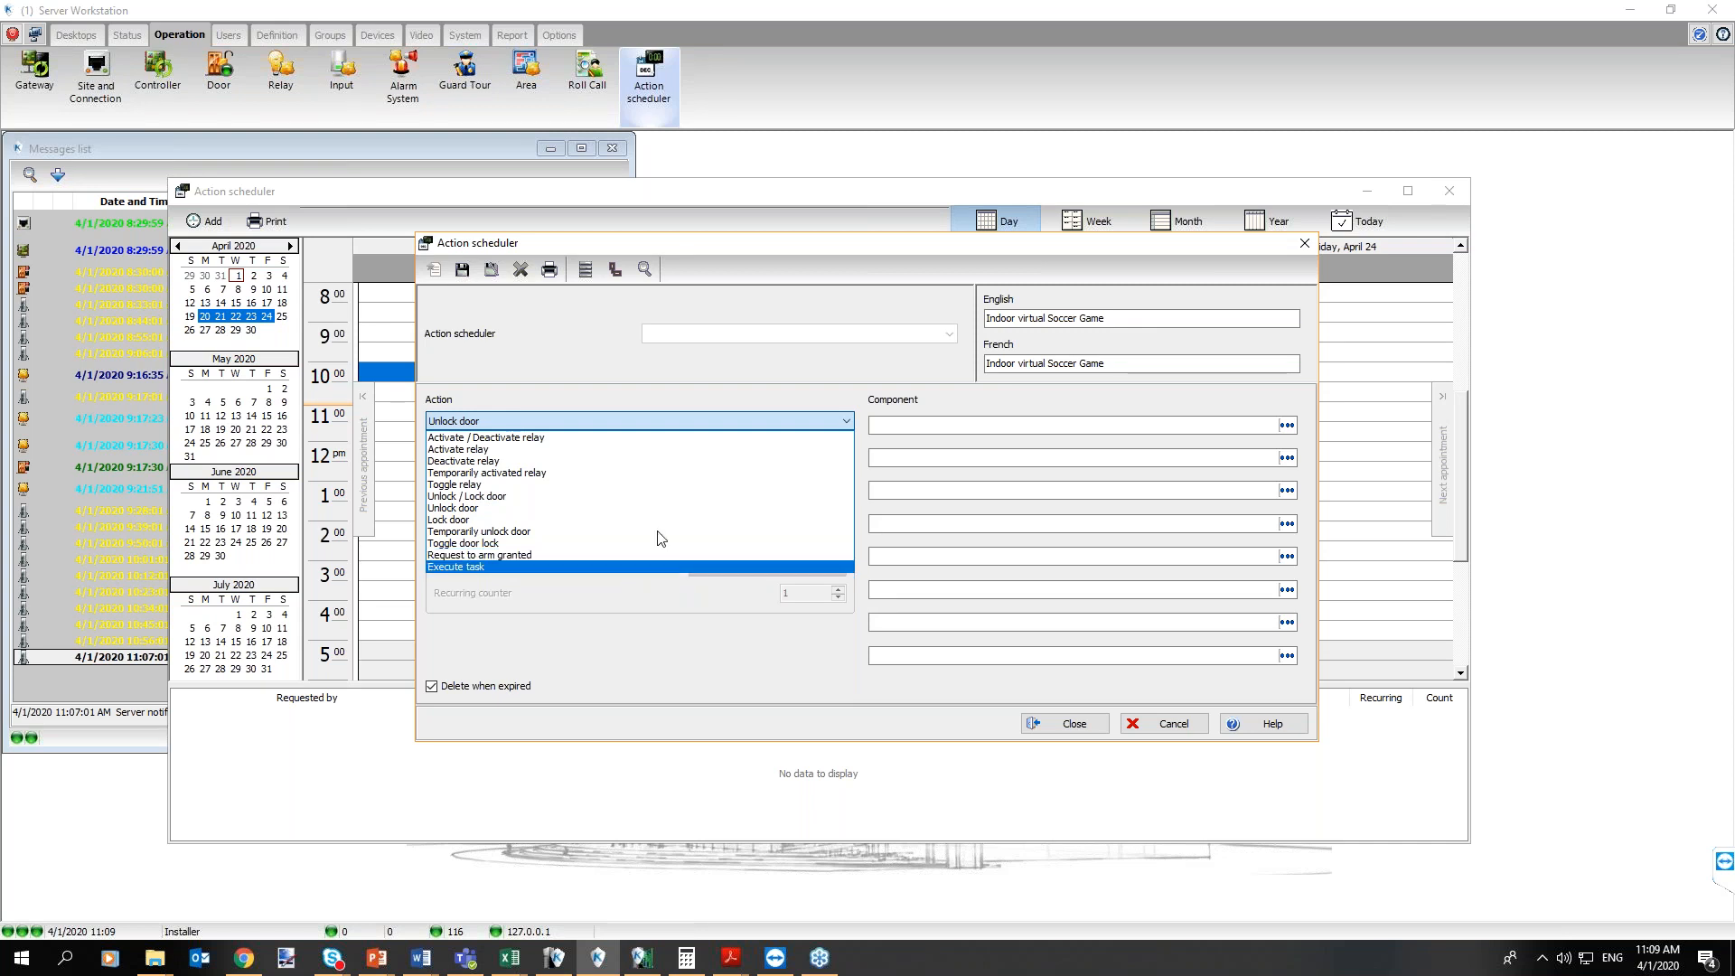
{"action": "key", "text": "Up"}
{"action": "key", "text": "Up"}
{"action": "key", "text": "Up"}
{"action": "key", "text": "Up"}
{"action": "key", "text": "Up"}
{"action": "key", "text": "Up"}
{"action": "key", "text": "Up"}
{"action": "key", "text": "Up"}
{"action": "key", "text": "Up"}
{"action": "key", "text": "Up"}
{"action": "key", "text": "Up"}
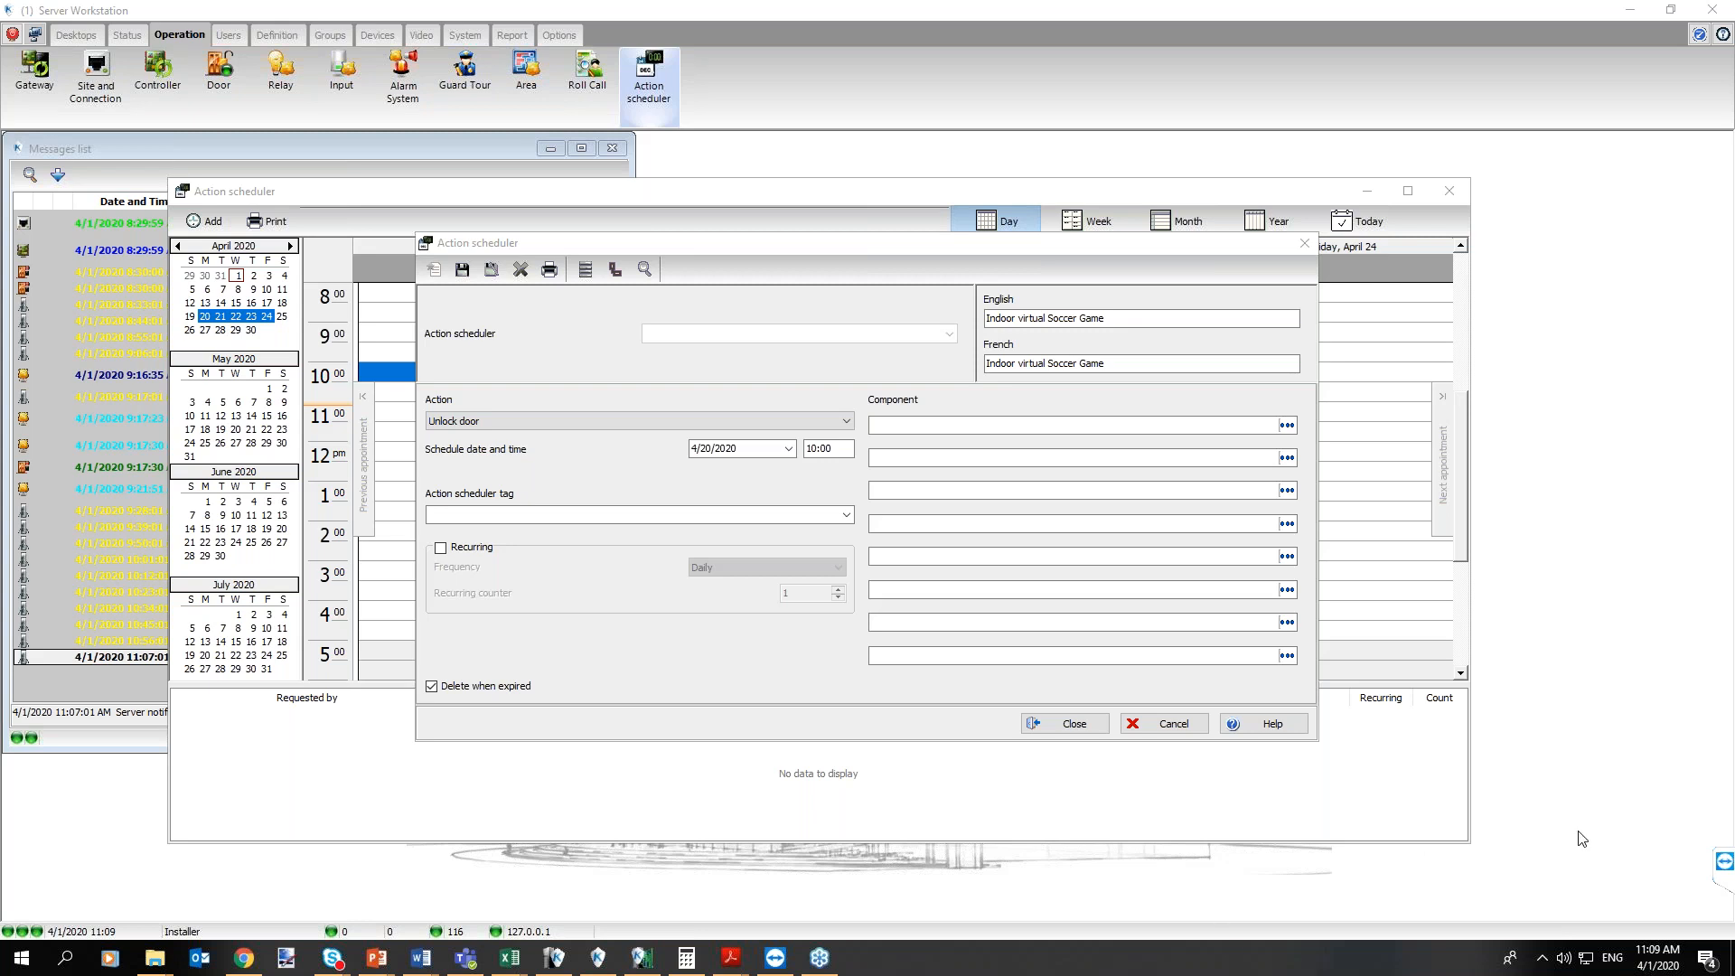
Set the action to Unlock / Lock door and its end time to 12:00 on 4/20/2020
{"action": "left_click", "coordinate": [521, 425]}
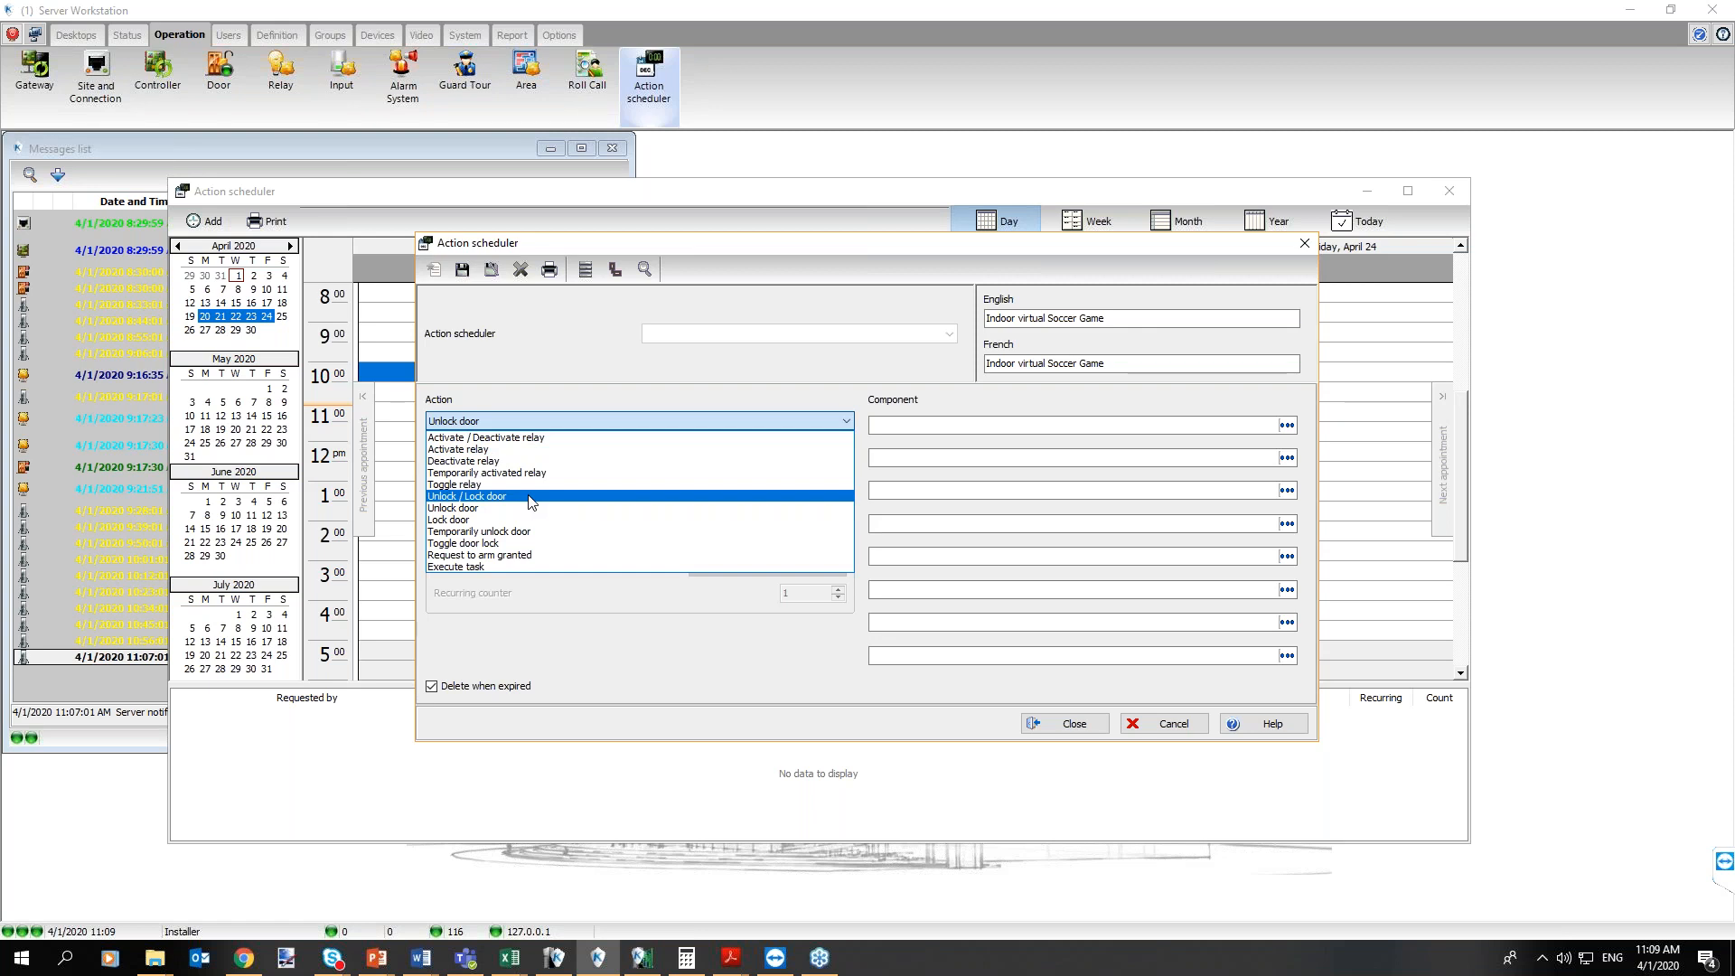
{"action": "left_click", "coordinate": [531, 503]}
{"action": "left_click", "coordinate": [504, 425]}
{"action": "left_click", "coordinate": [600, 423]}
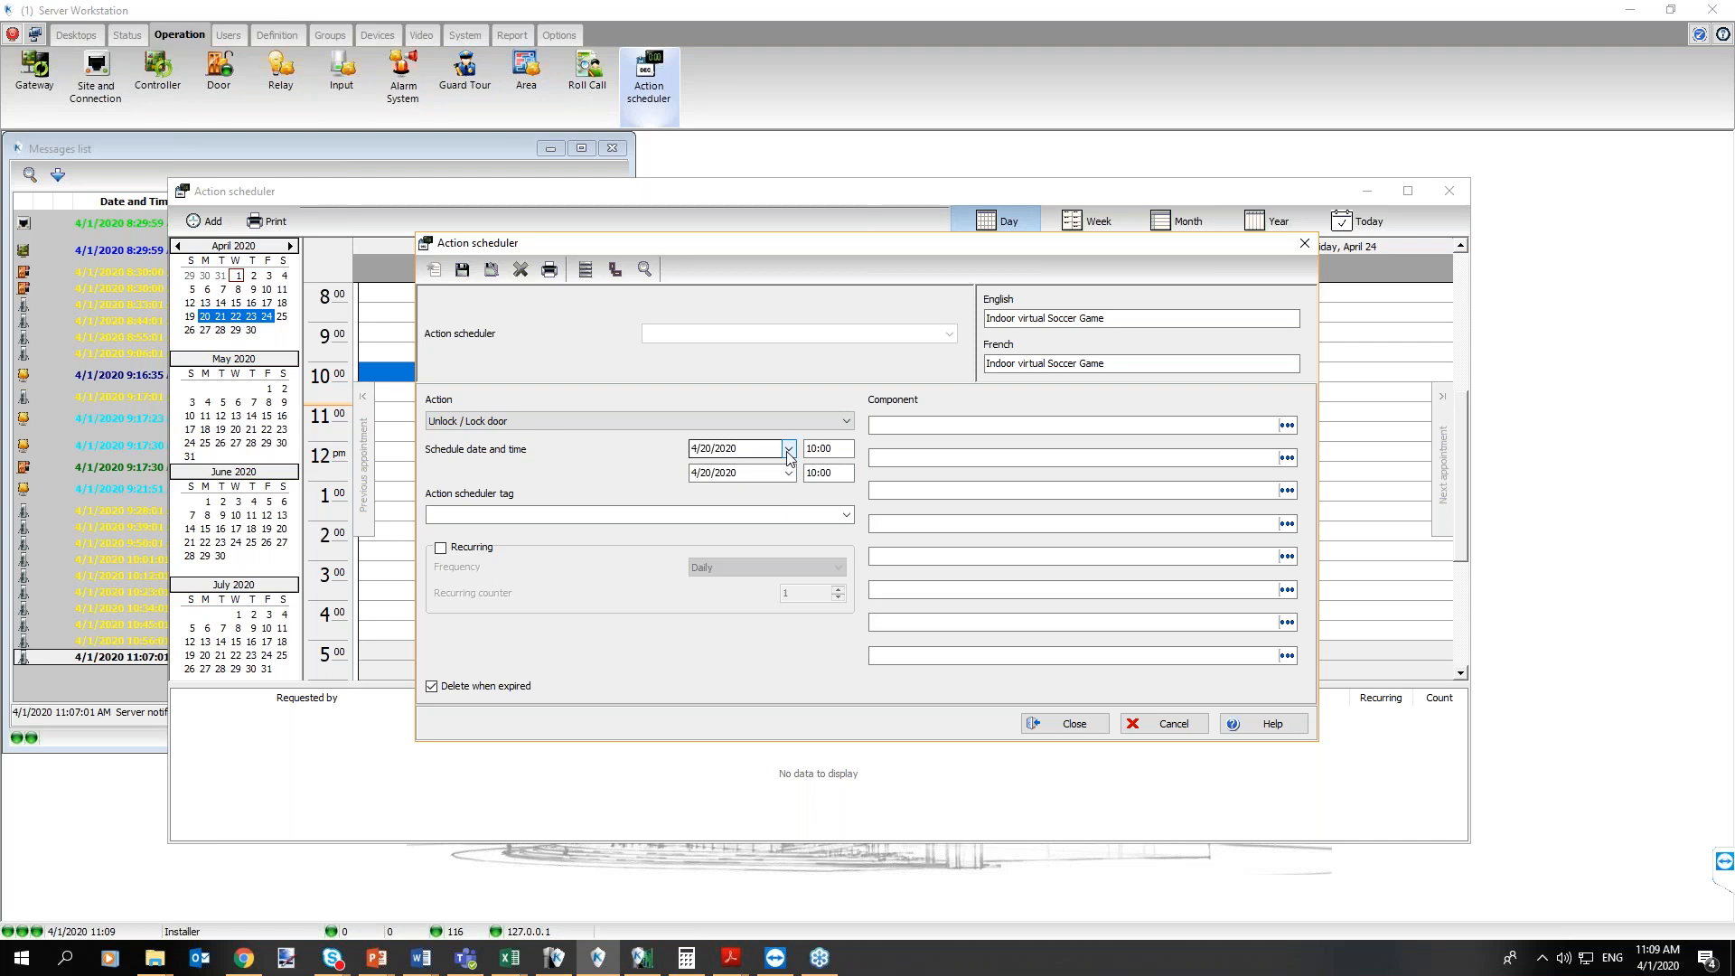
{"action": "left_click", "coordinate": [806, 477]}
{"action": "type", "text": "1"}
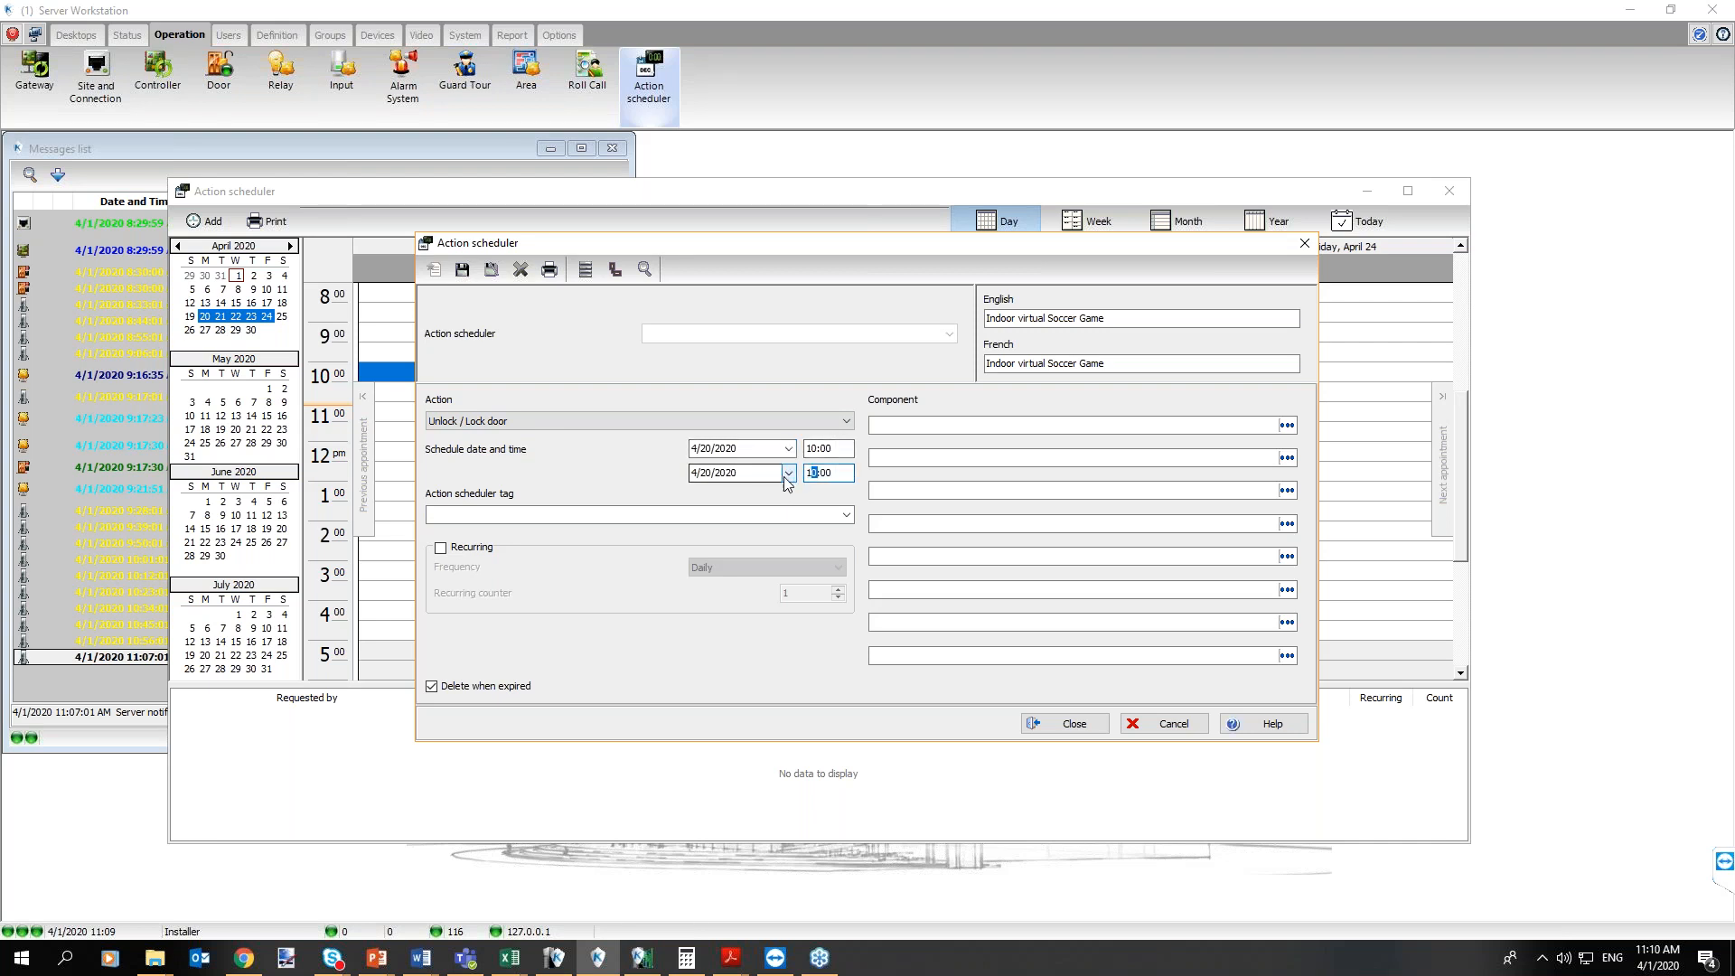
{"action": "type", "text": "2"}
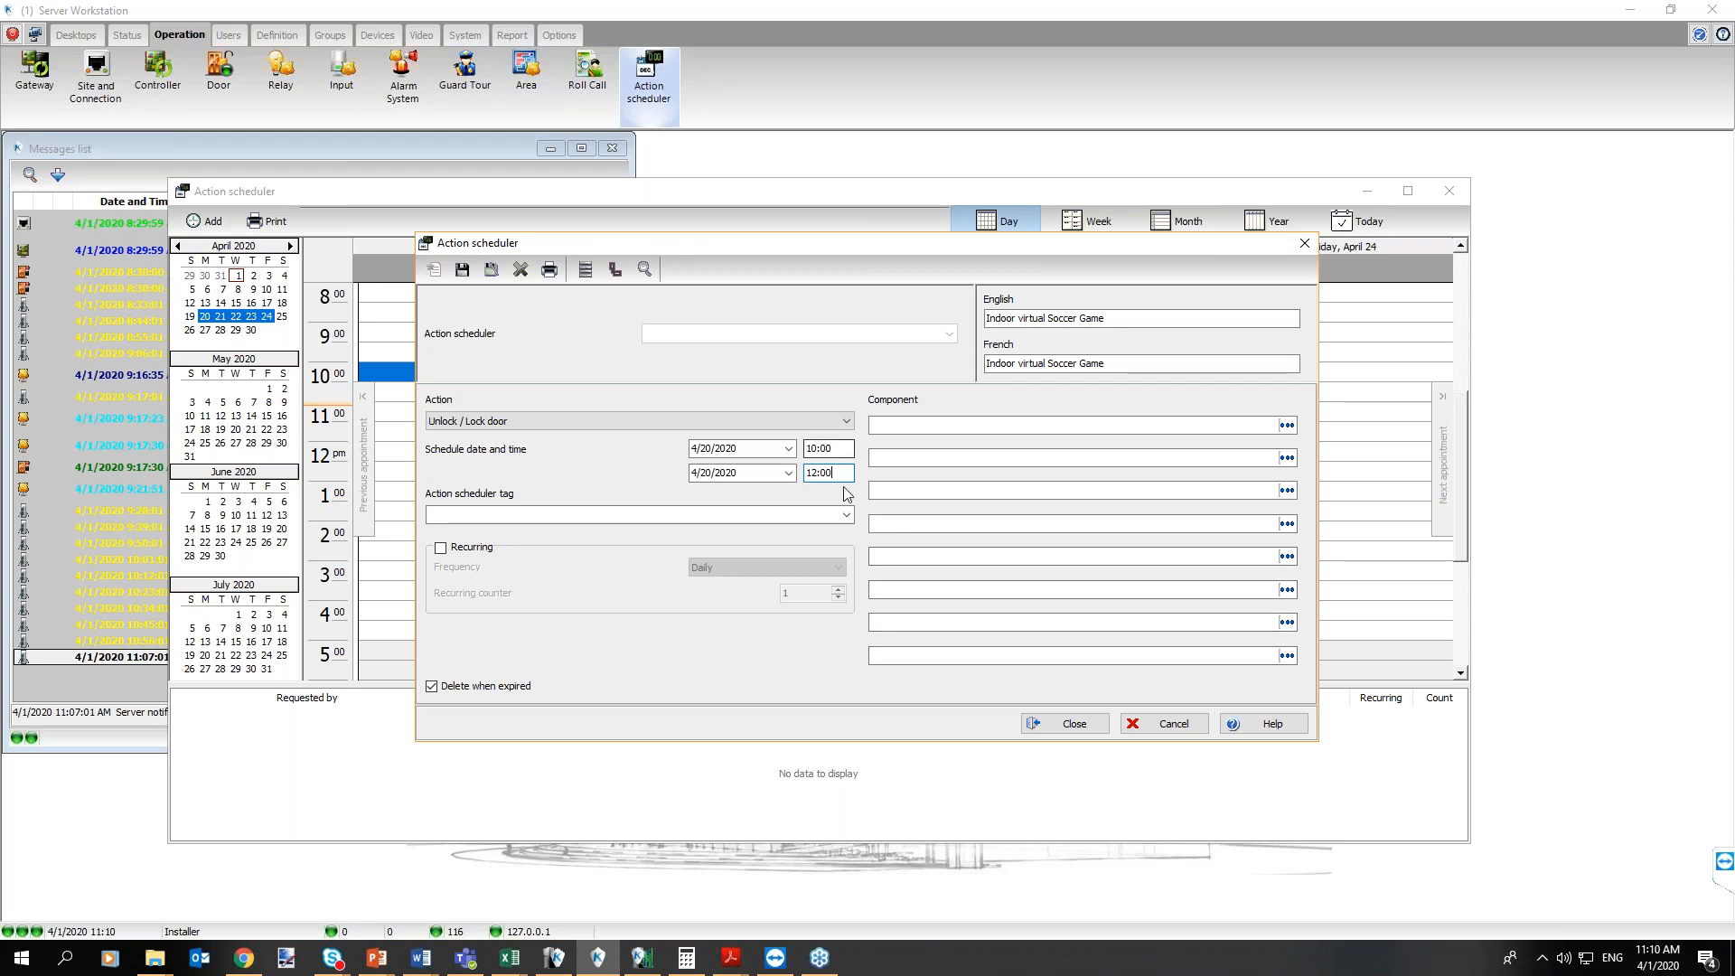
Assign in reader (01.01.01) and out reader 1 person (01.01.02) as the first two components
{"action": "left_click", "coordinate": [1288, 427]}
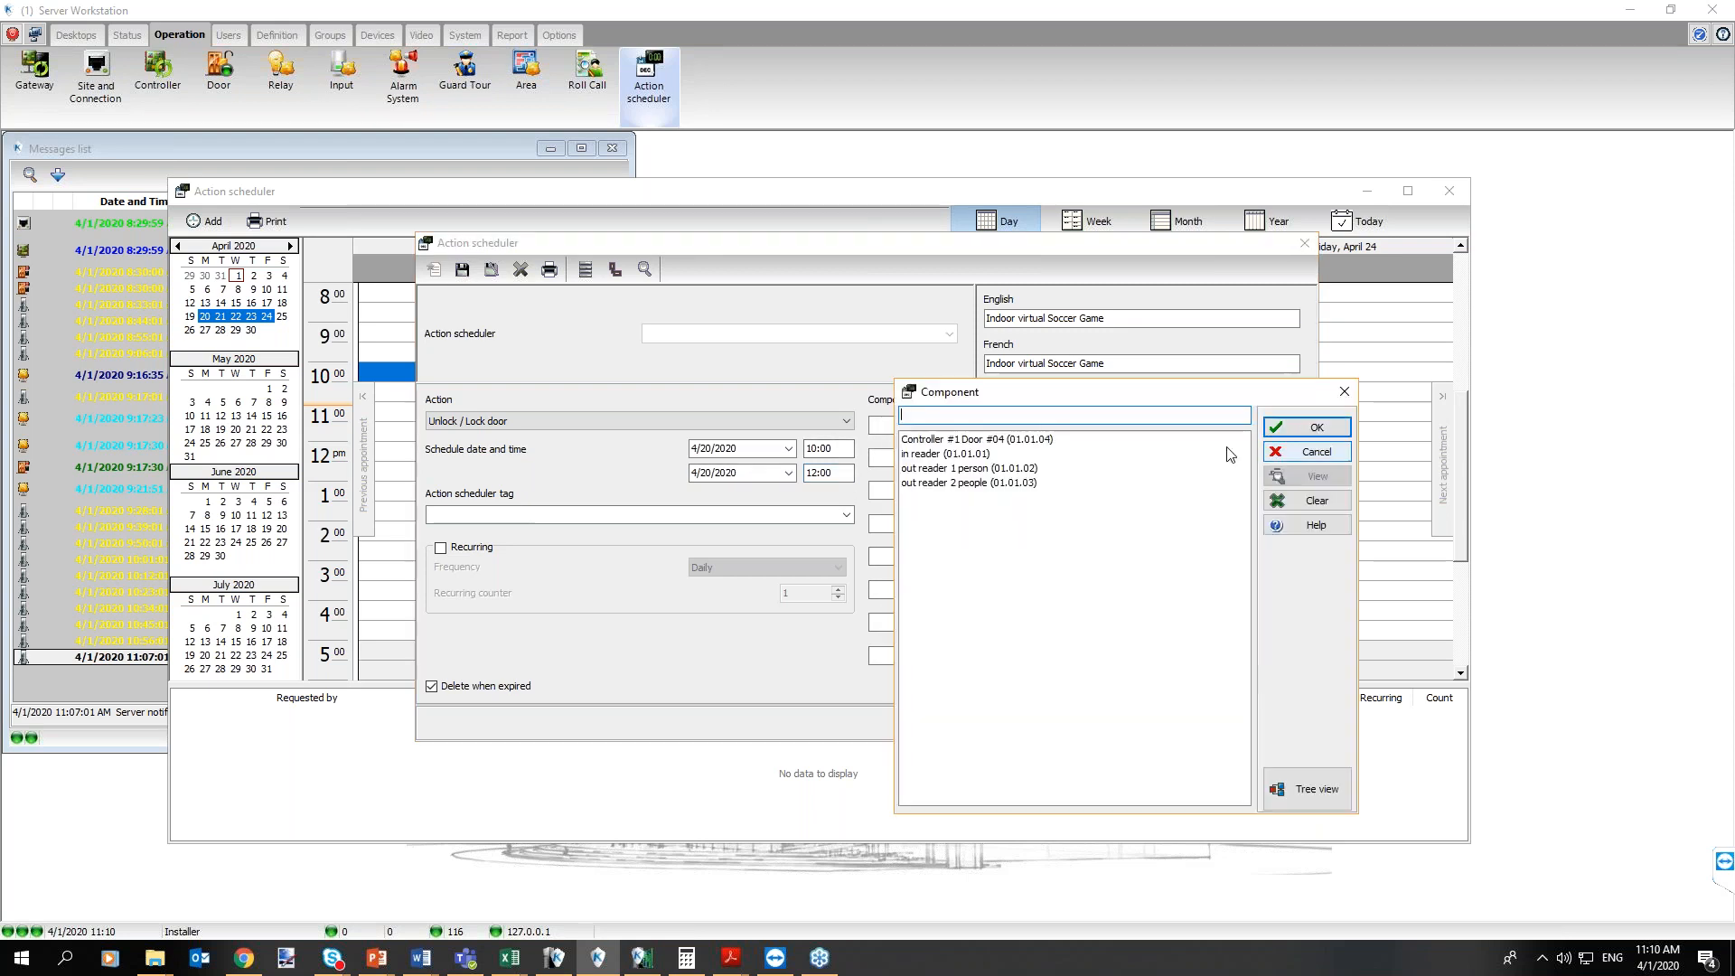
{"action": "left_click", "coordinate": [970, 455]}
{"action": "double_click", "coordinate": [969, 454]}
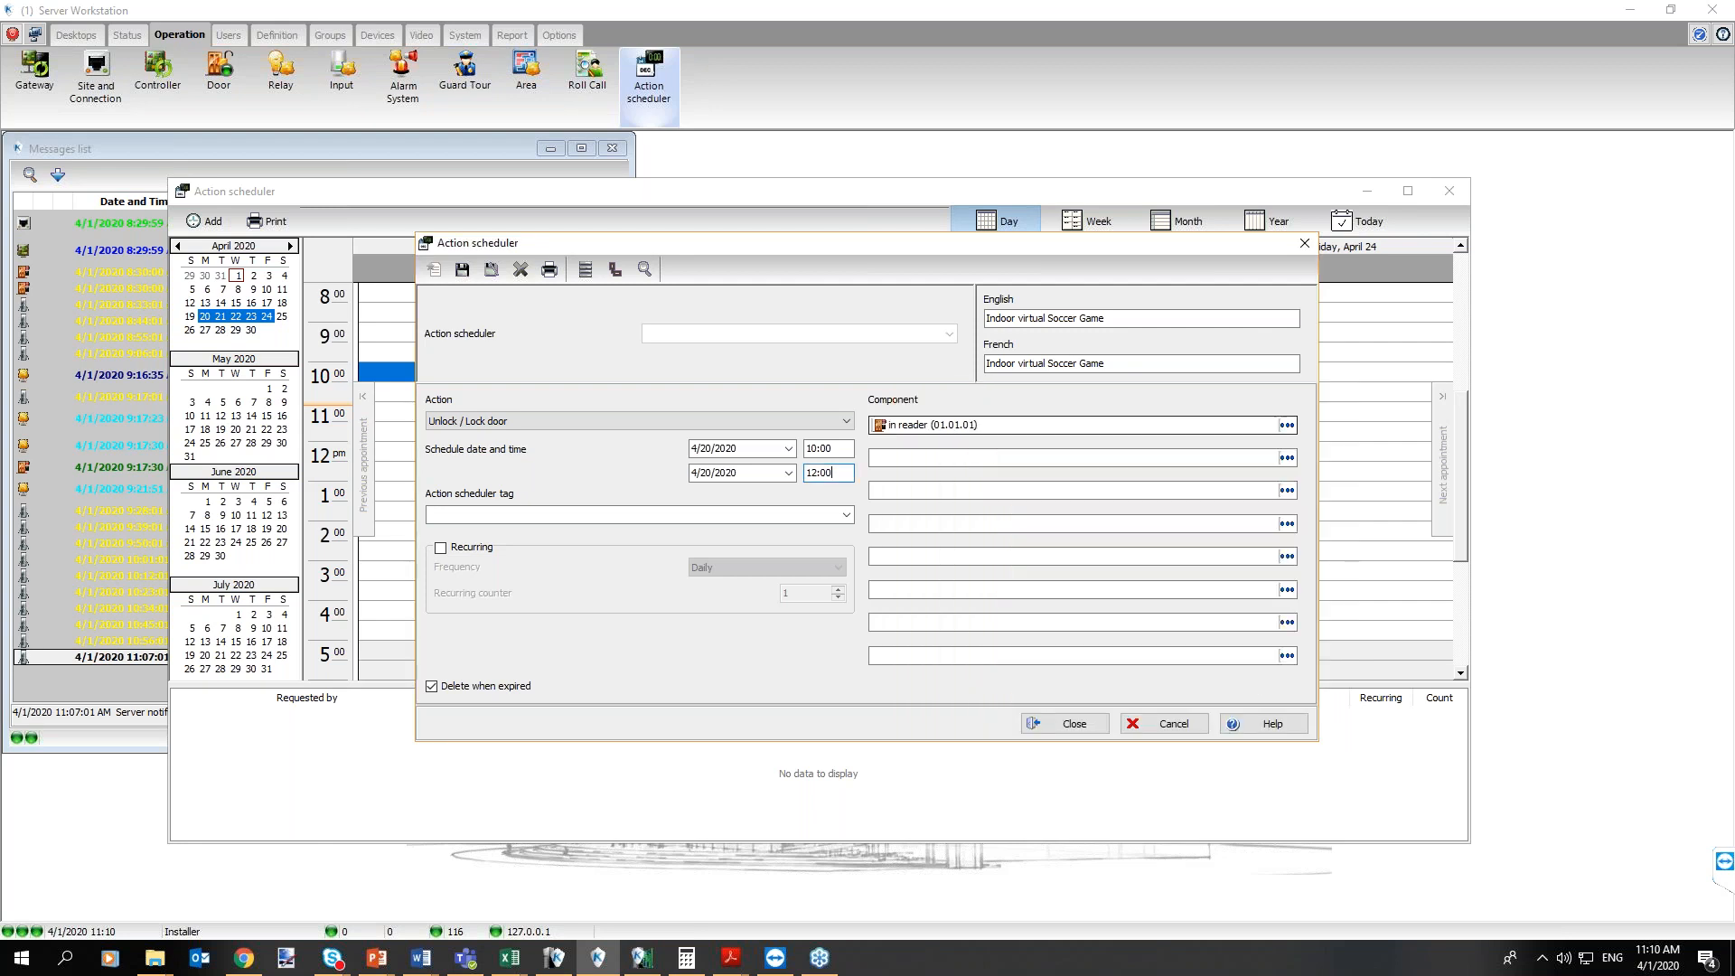
{"action": "double_click", "coordinate": [990, 461]}
{"action": "left_click", "coordinate": [988, 479]}
{"action": "double_click", "coordinate": [987, 479]}
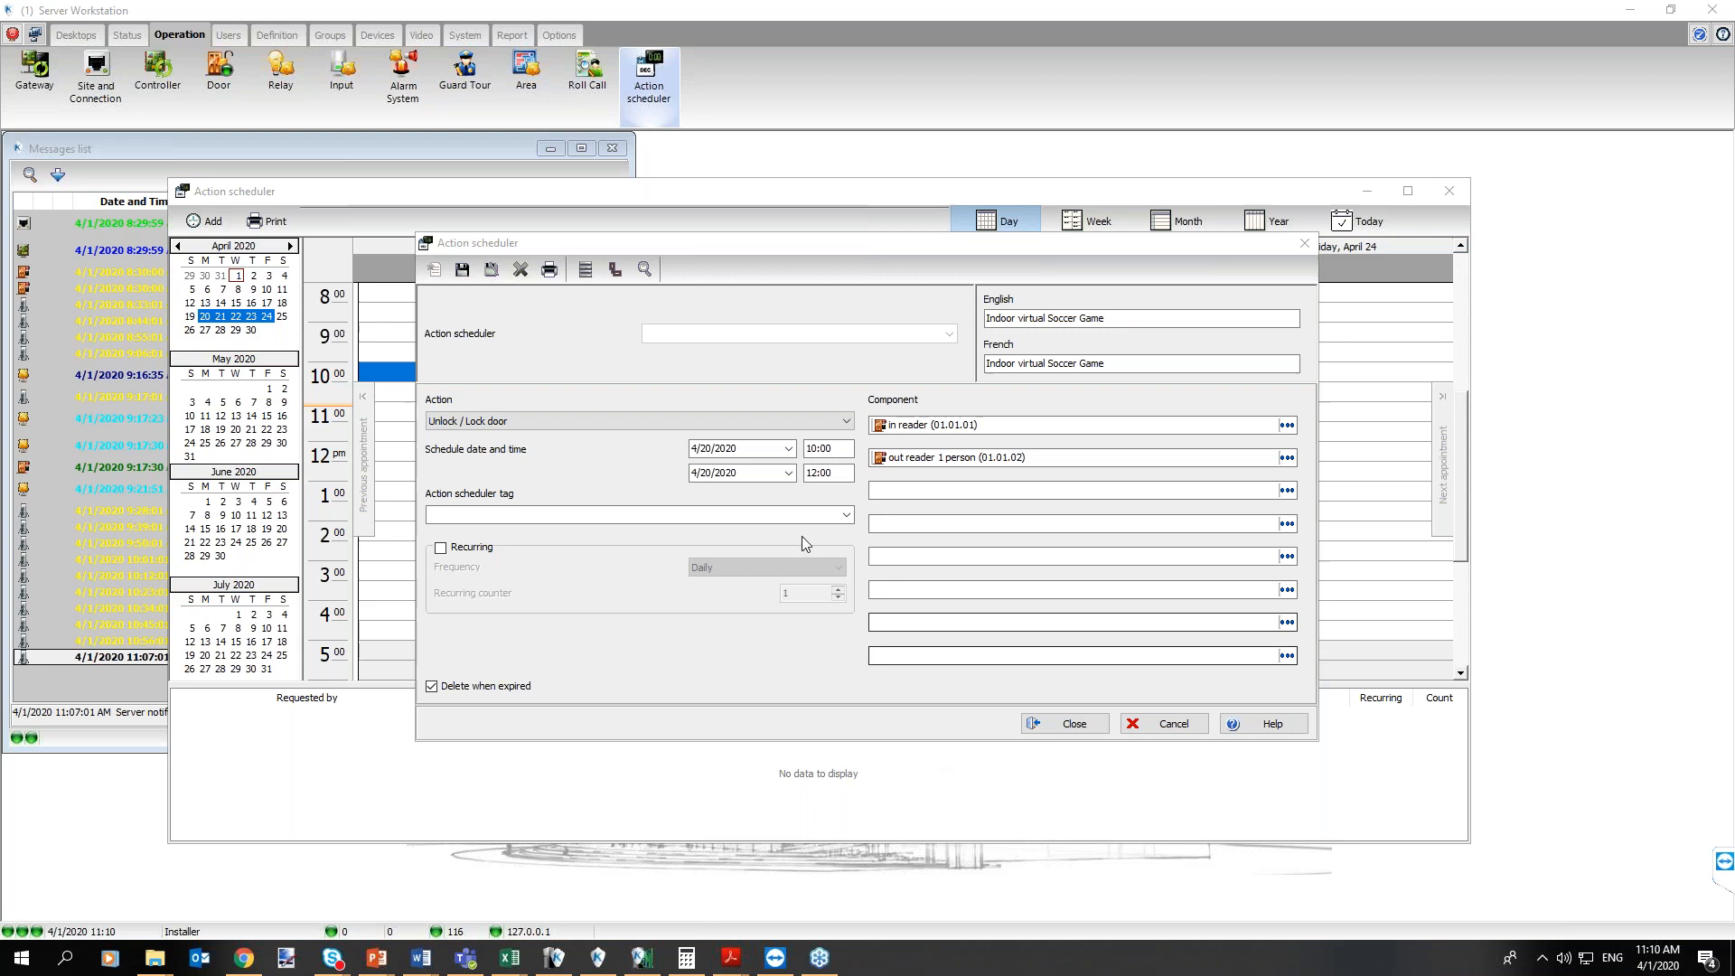
Make the action recurring with a weekly frequency and a recurring counter of 4
{"action": "left_click", "coordinate": [828, 473]}
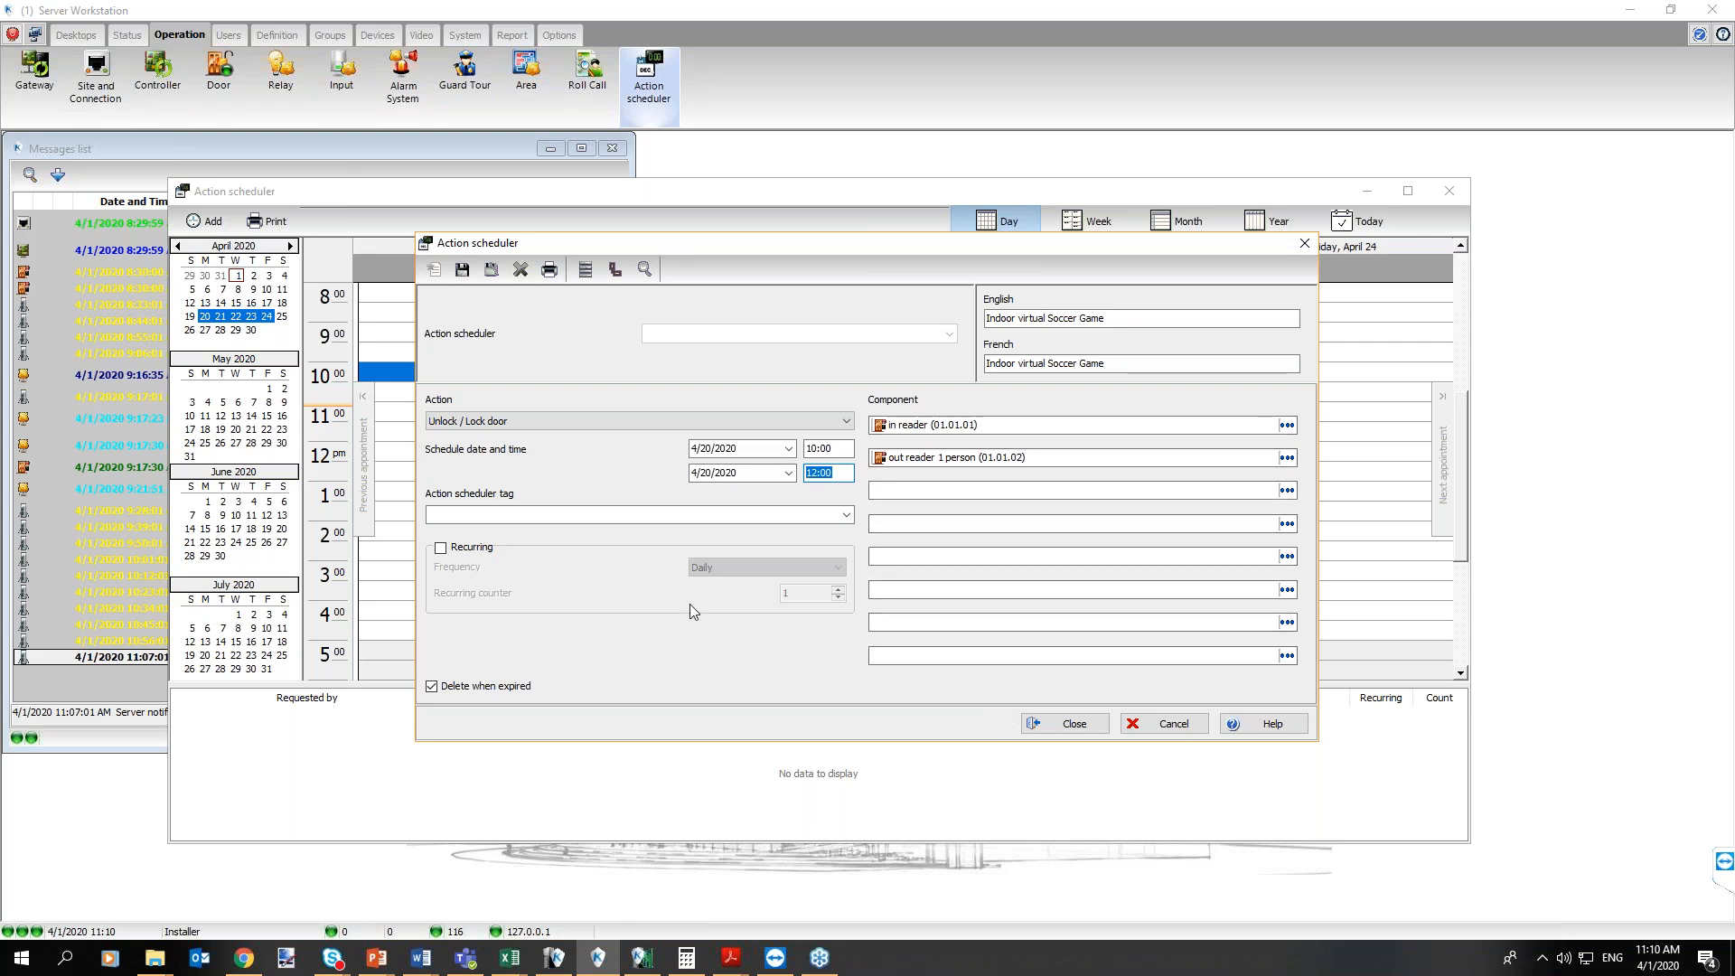
{"action": "left_click", "coordinate": [442, 549]}
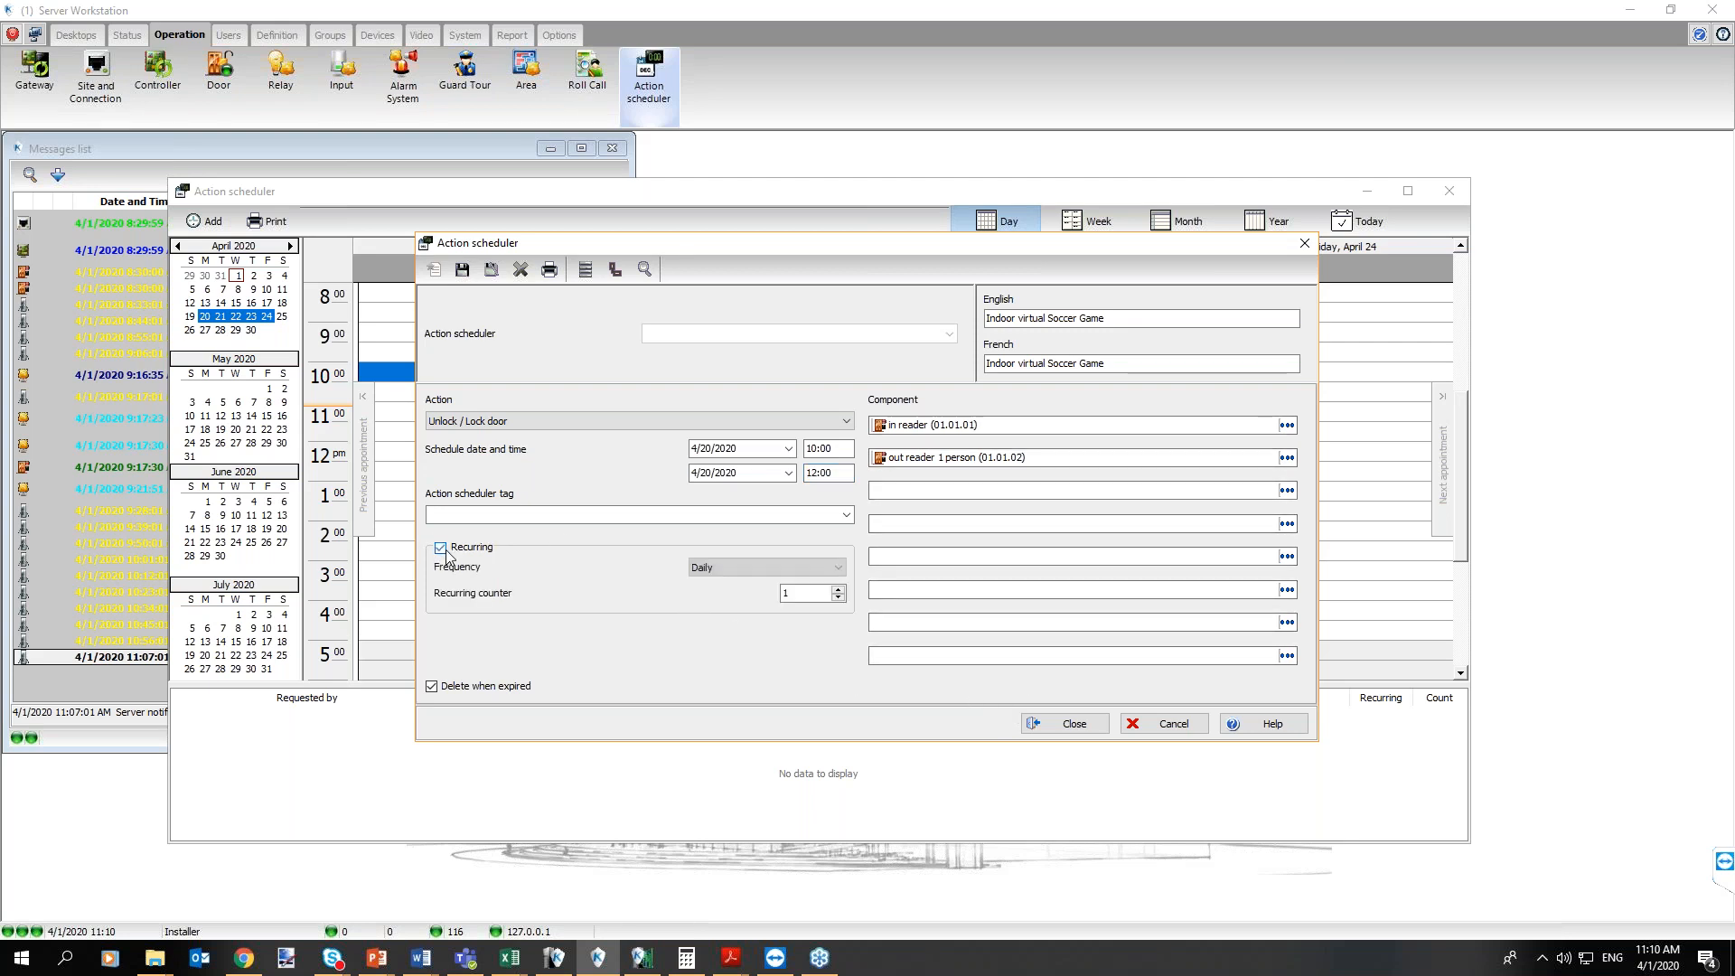
{"action": "left_click", "coordinate": [724, 575]}
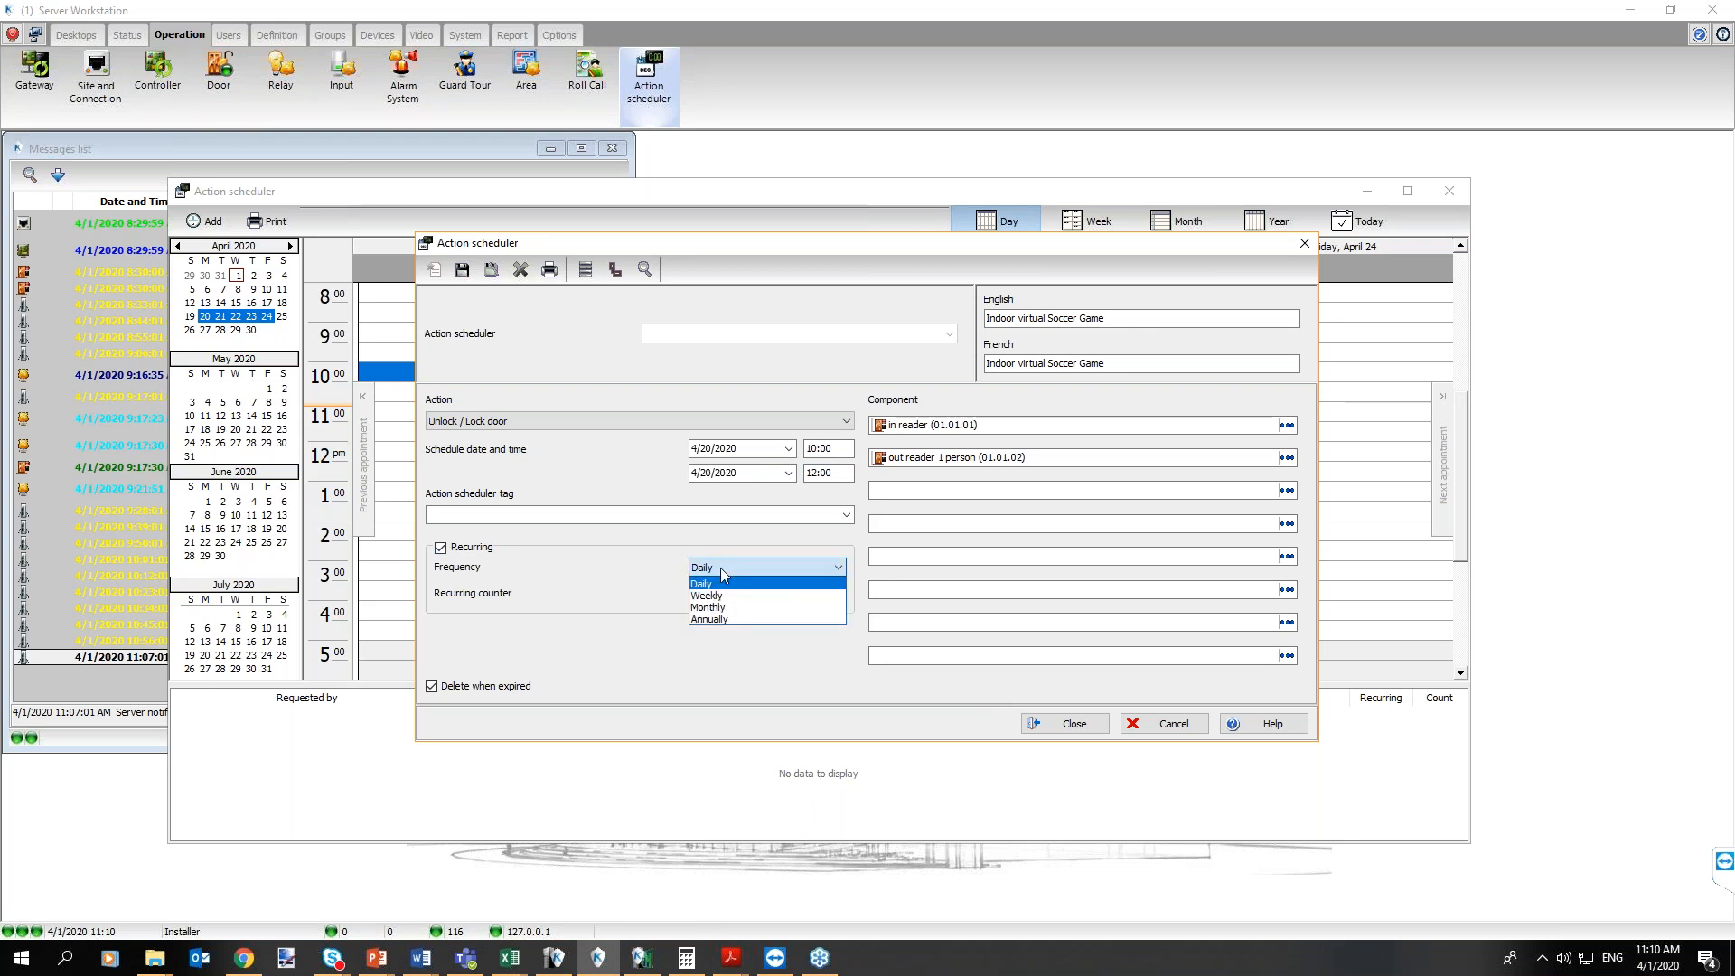
{"action": "left_click", "coordinate": [723, 596]}
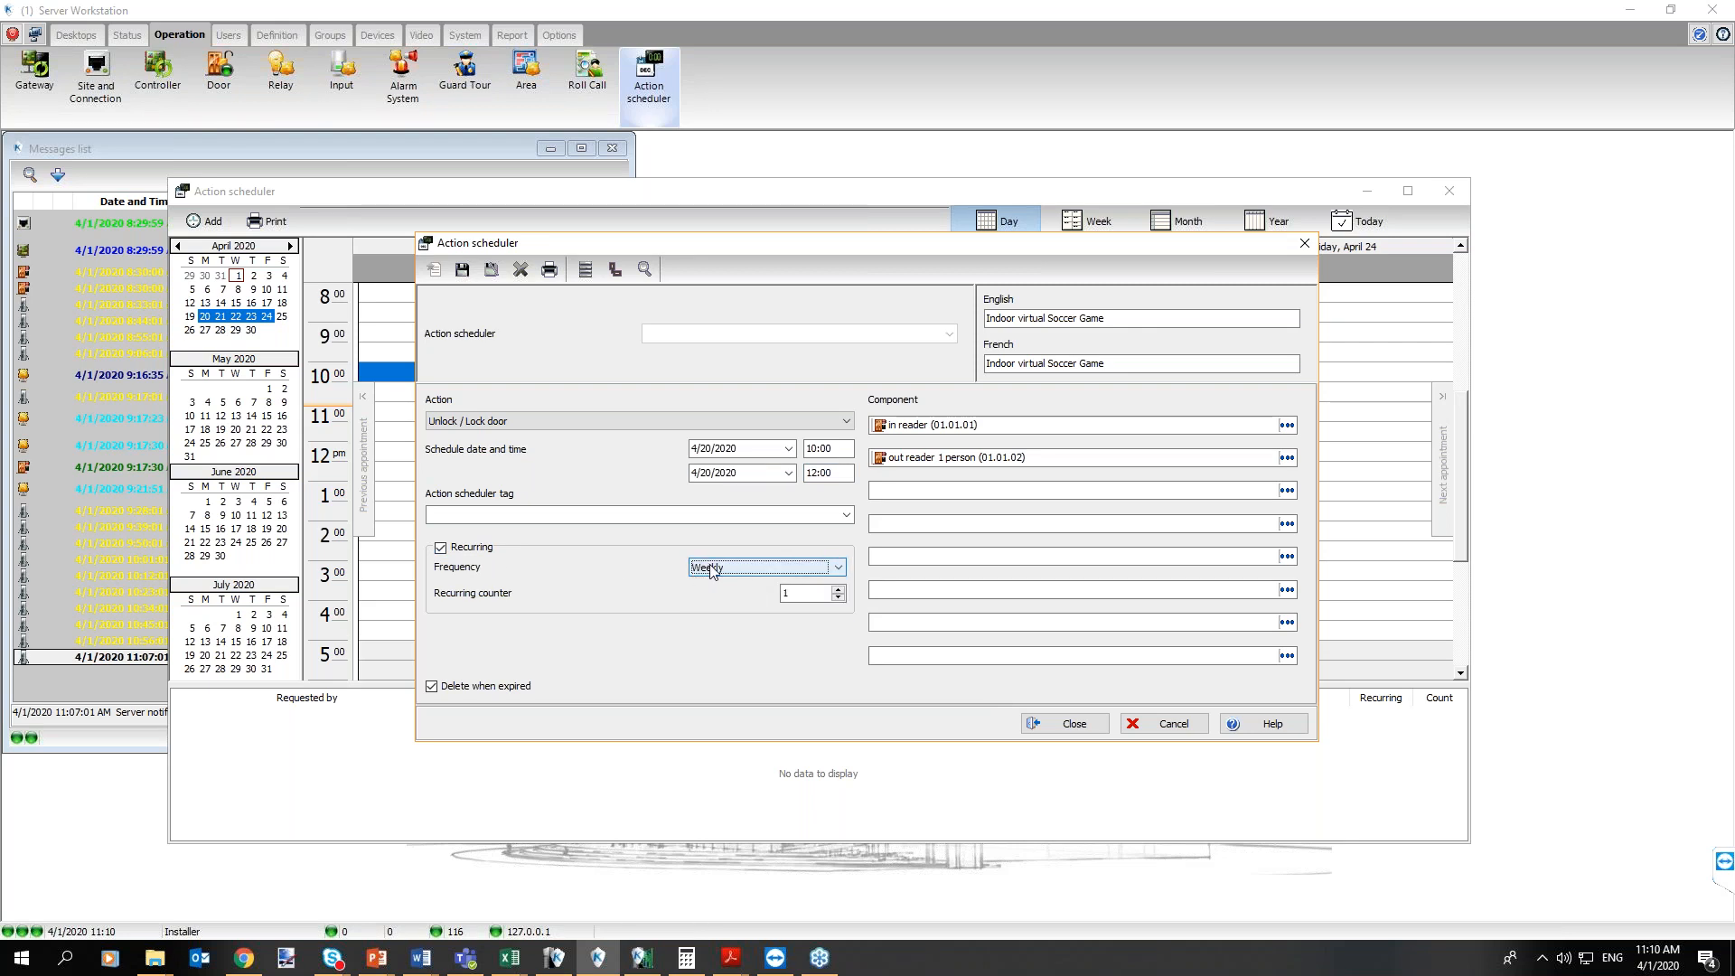
{"action": "left_click", "coordinate": [839, 590]}
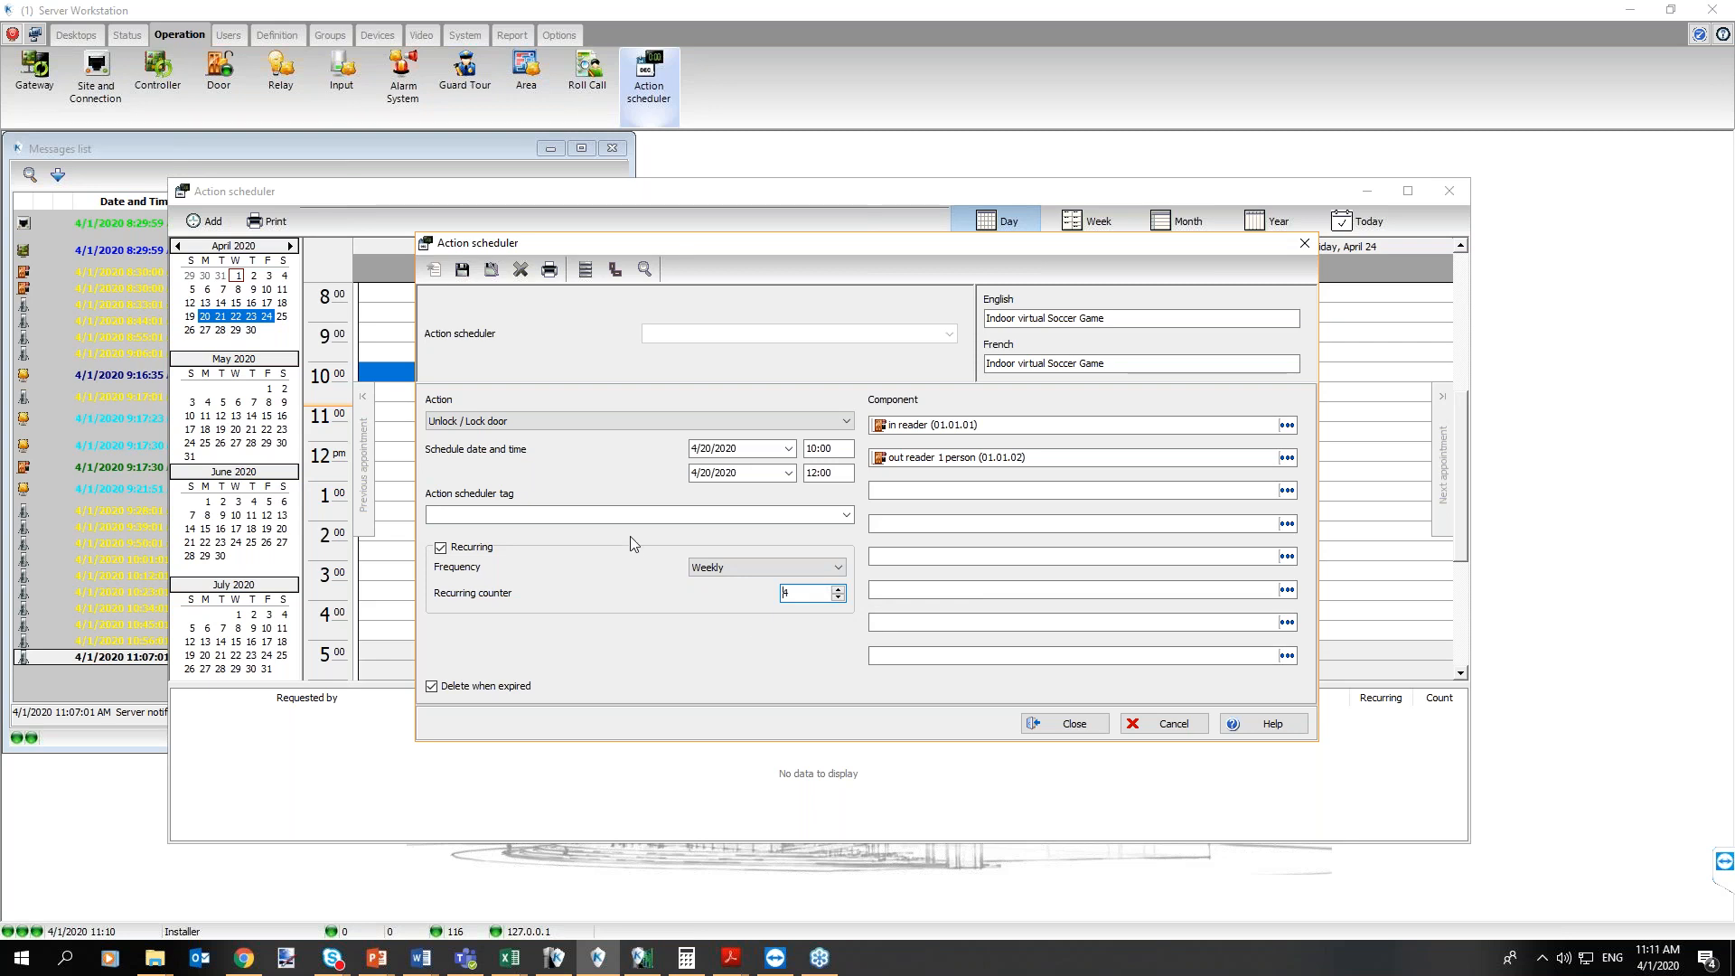
Tag the action scheduler as "soccer" and save it
{"action": "left_click", "coordinate": [539, 515]}
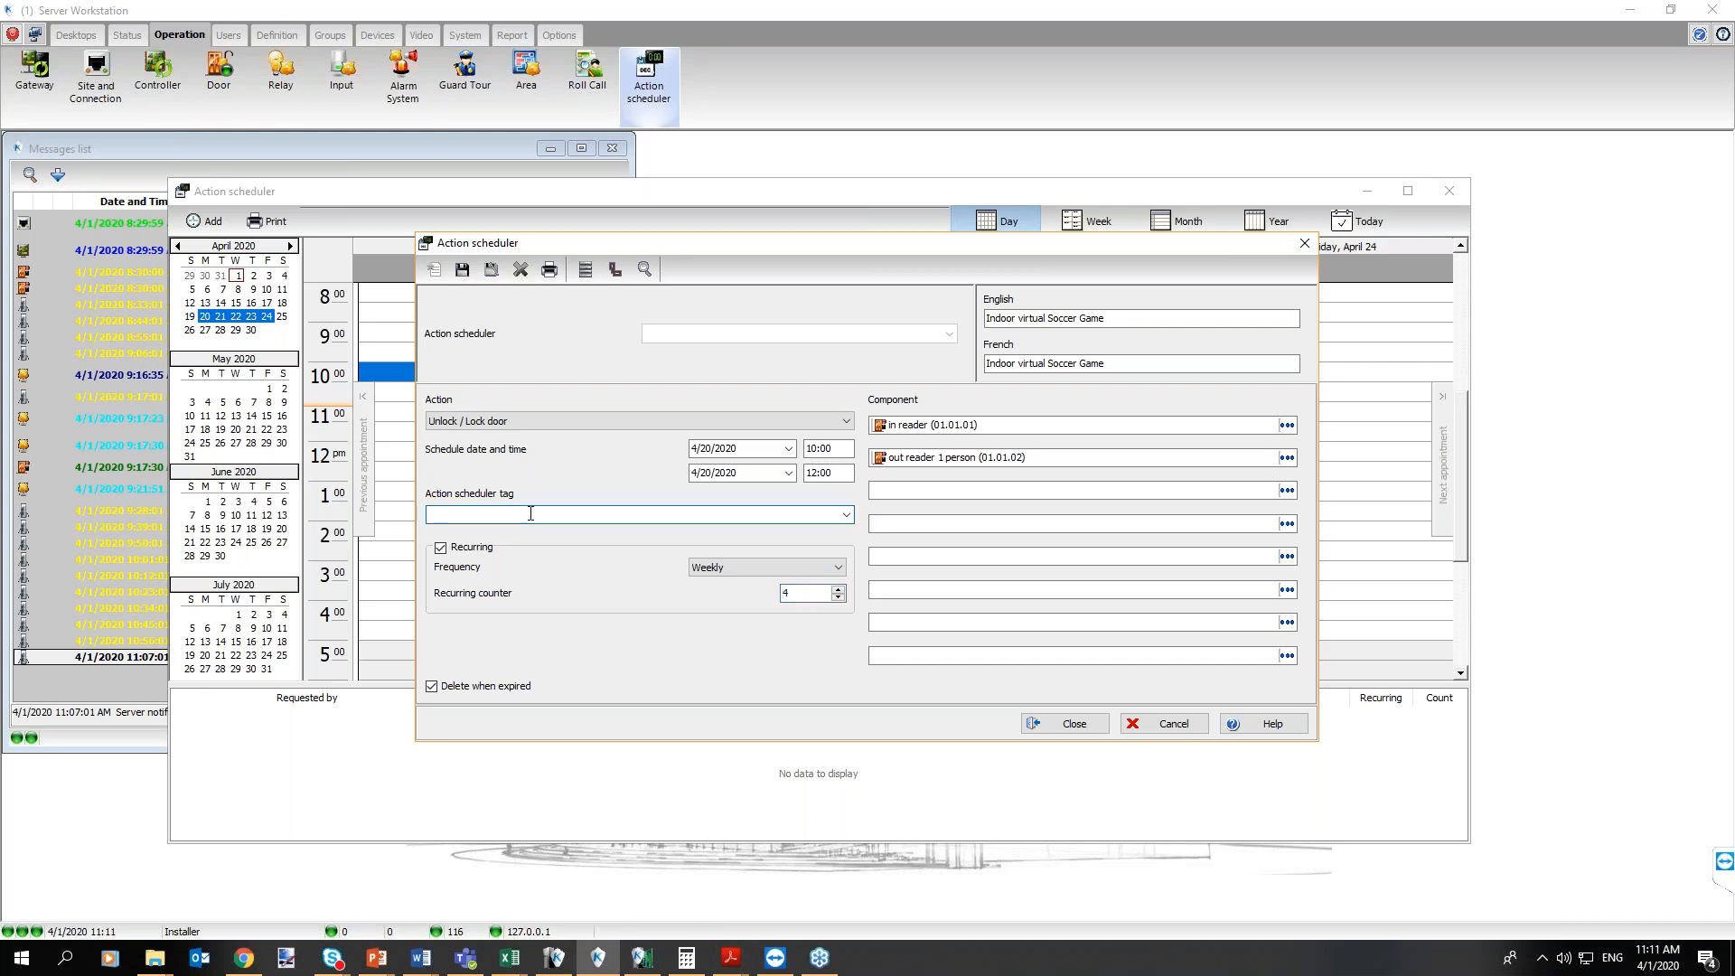
{"action": "type", "text": "scoo"}
{"action": "key", "text": "BackSpace"}
{"action": "key", "text": "BackSpace"}
{"action": "key", "text": "BackSpace"}
{"action": "type", "text": "occ"}
{"action": "left_click", "coordinate": [463, 271]}
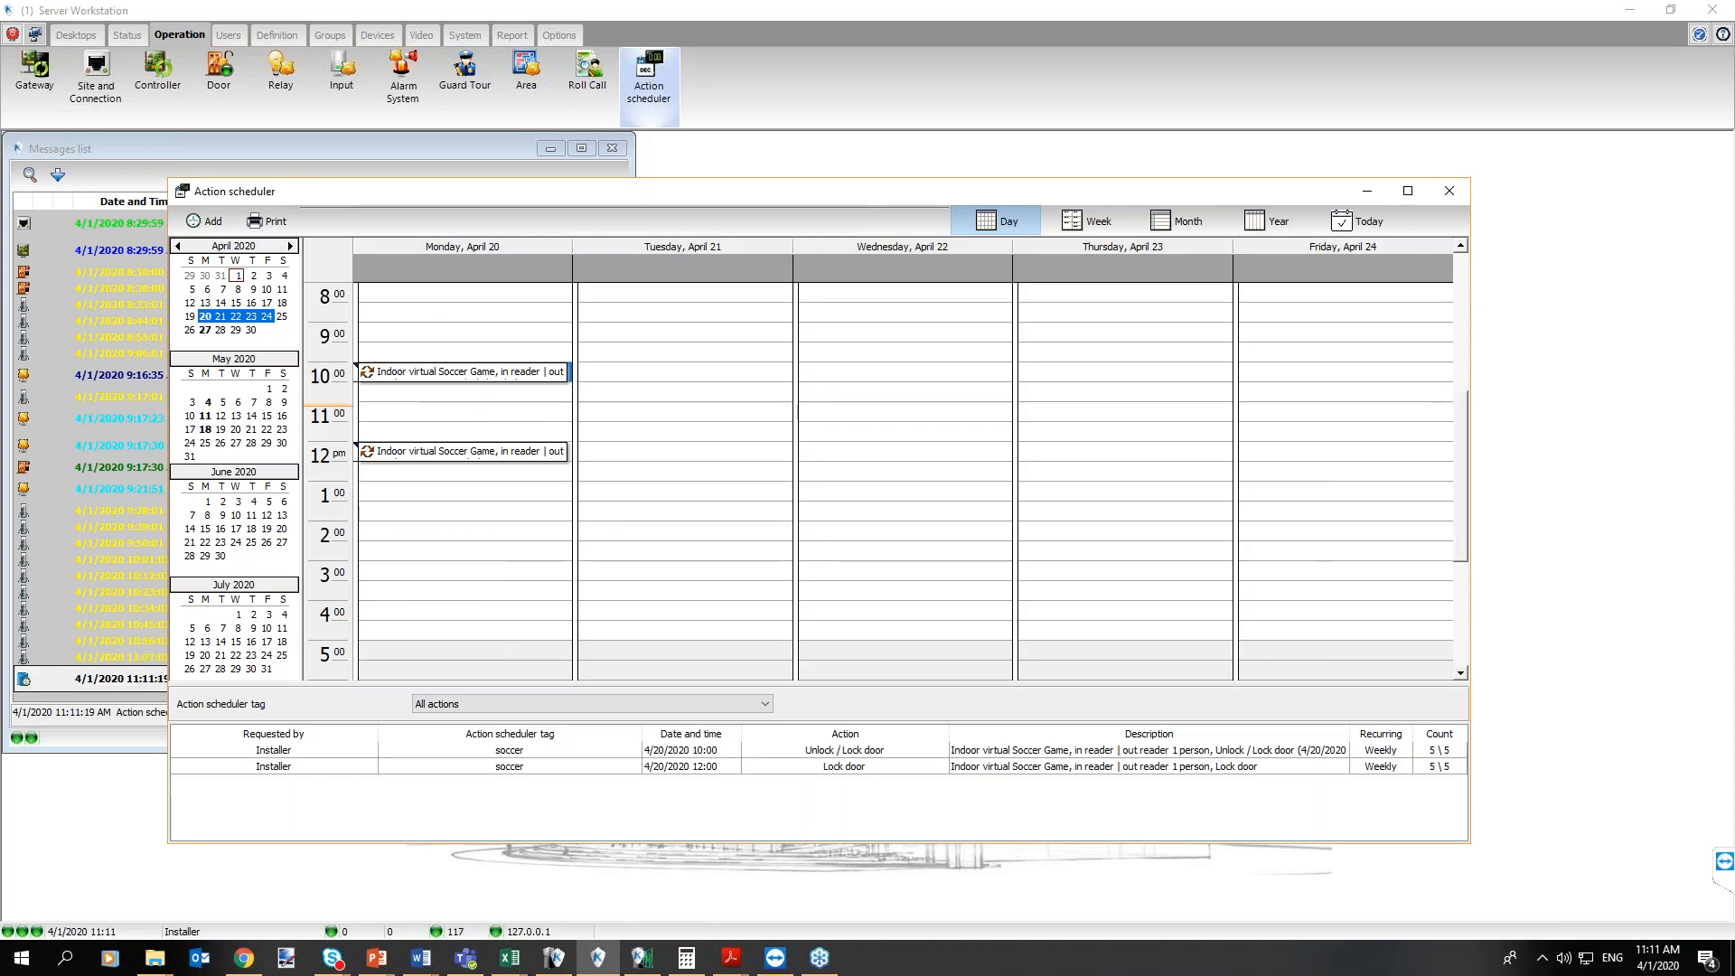
Check the calendar for the soccer game's weekly occurrences on Mondays from April 27 to May 25, and in the week of May 11–15
{"action": "left_click", "coordinate": [206, 331]}
{"action": "left_click", "coordinate": [221, 403]}
{"action": "left_click_drag", "start_coordinate": [212, 415], "coordinate": [207, 416]}
{"action": "left_click", "coordinate": [207, 404]}
{"action": "left_click", "coordinate": [206, 429]}
{"action": "left_click", "coordinate": [206, 440]}
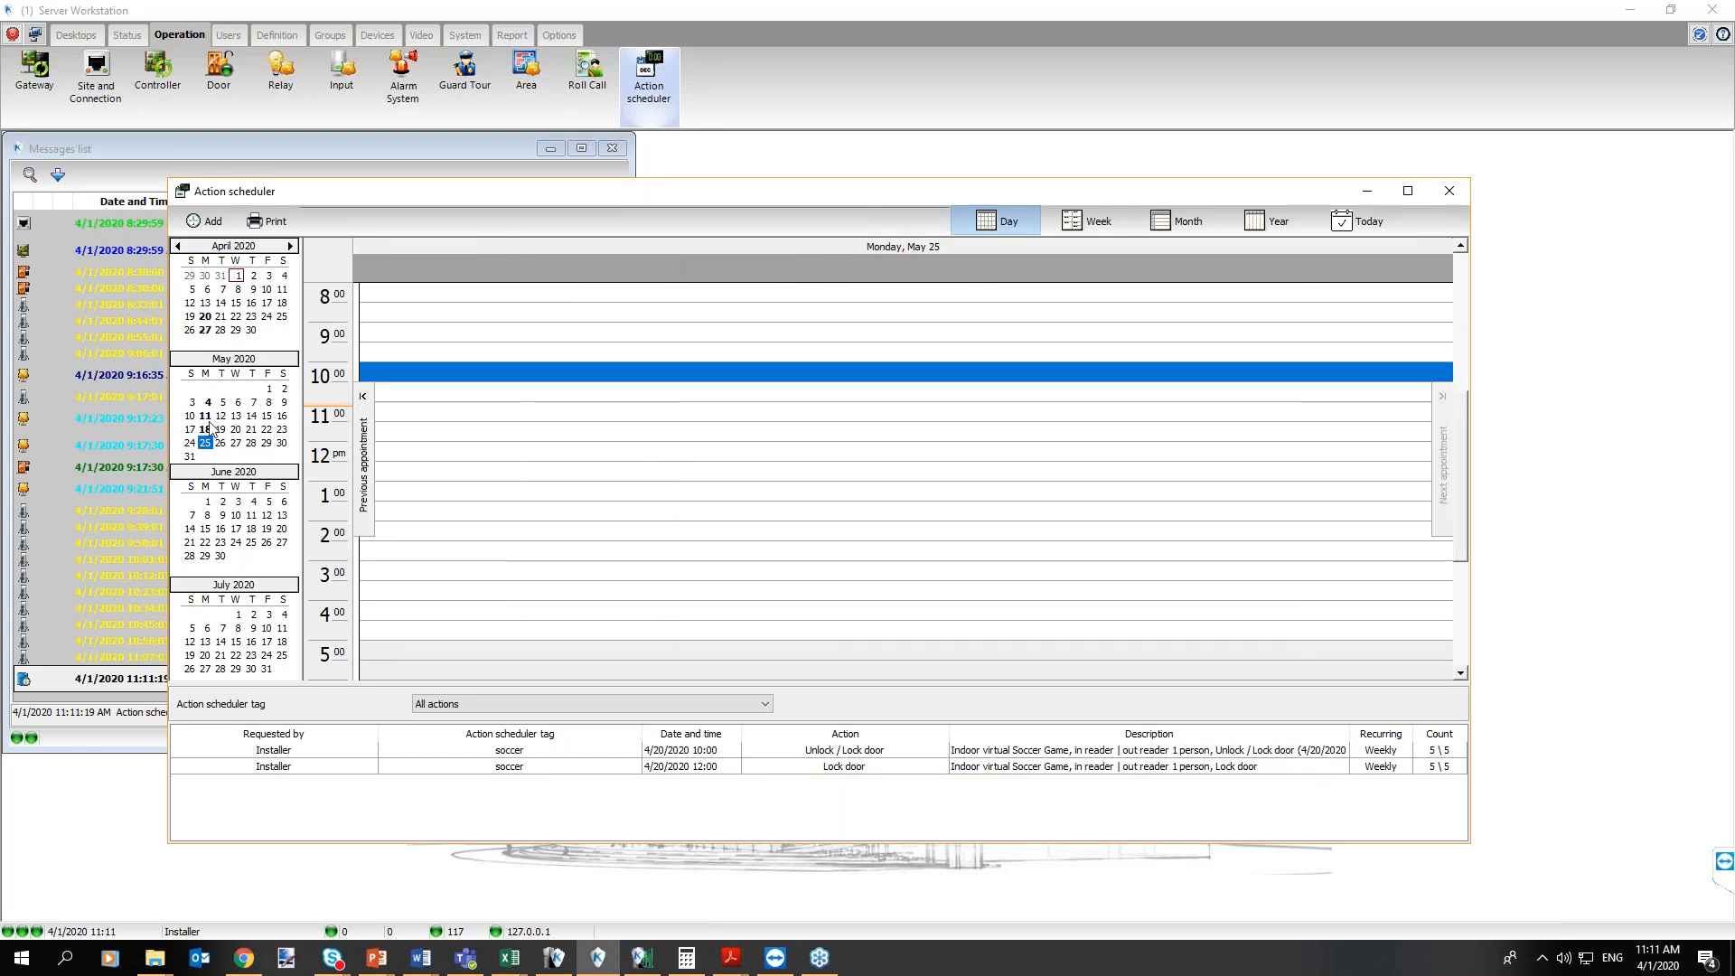
{"action": "left_click", "coordinate": [207, 403]}
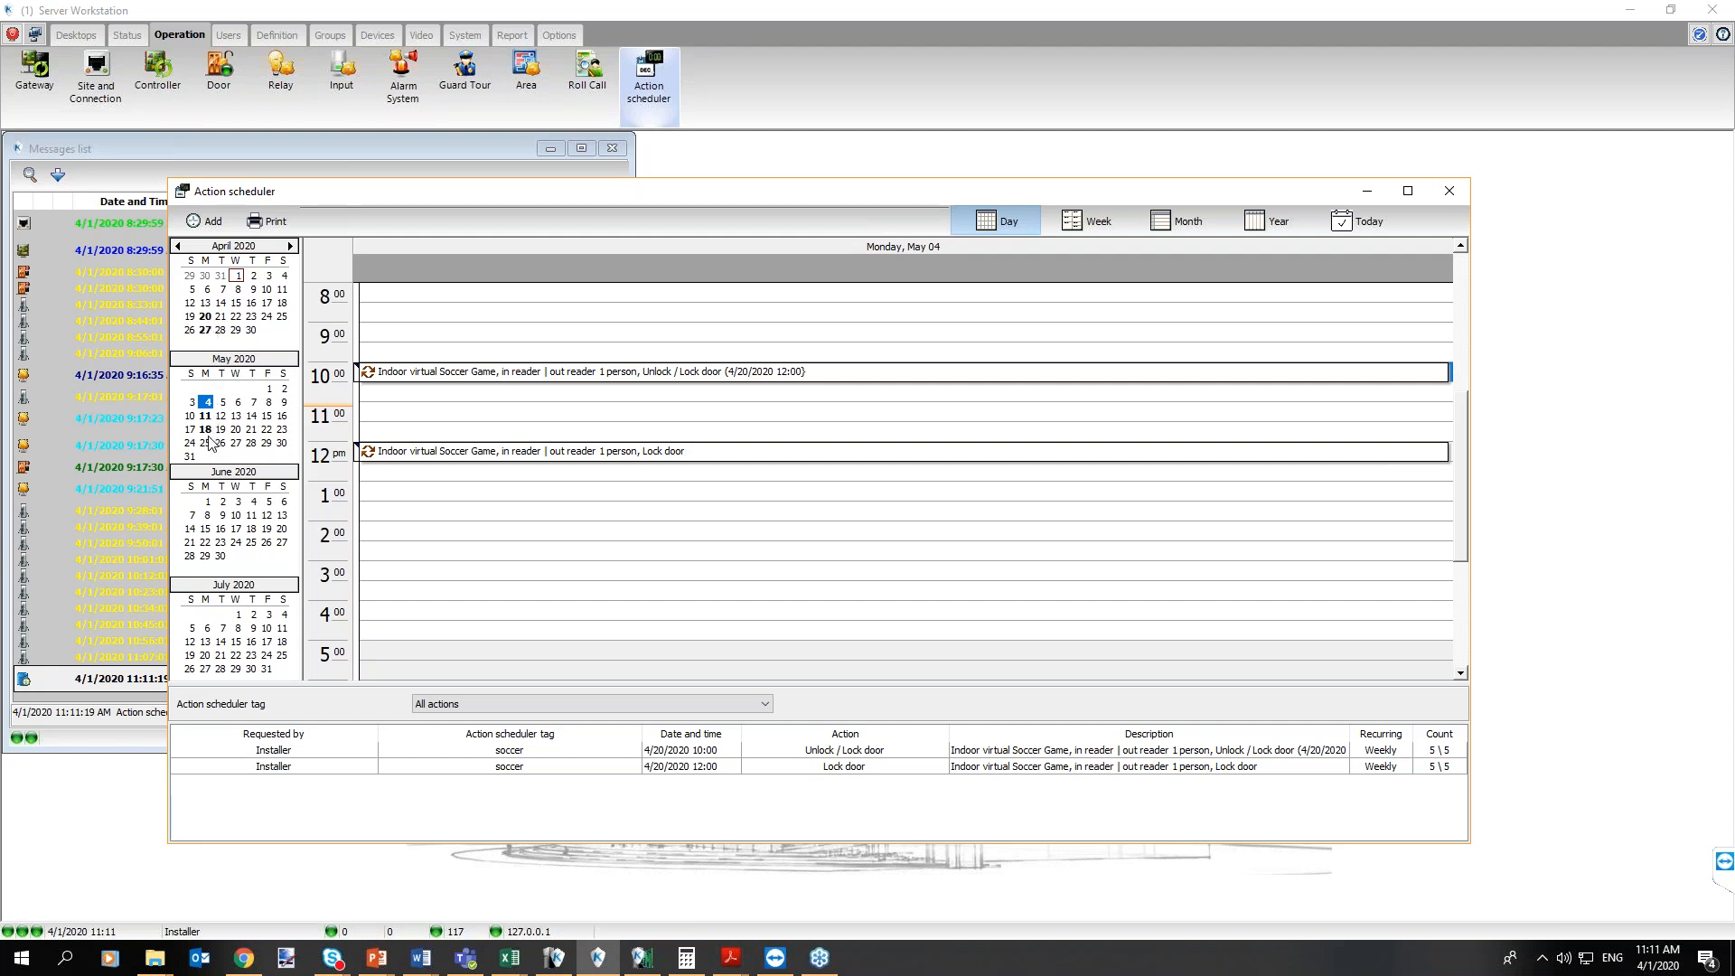
{"action": "left_click_drag", "start_coordinate": [205, 416], "coordinate": [267, 415]}
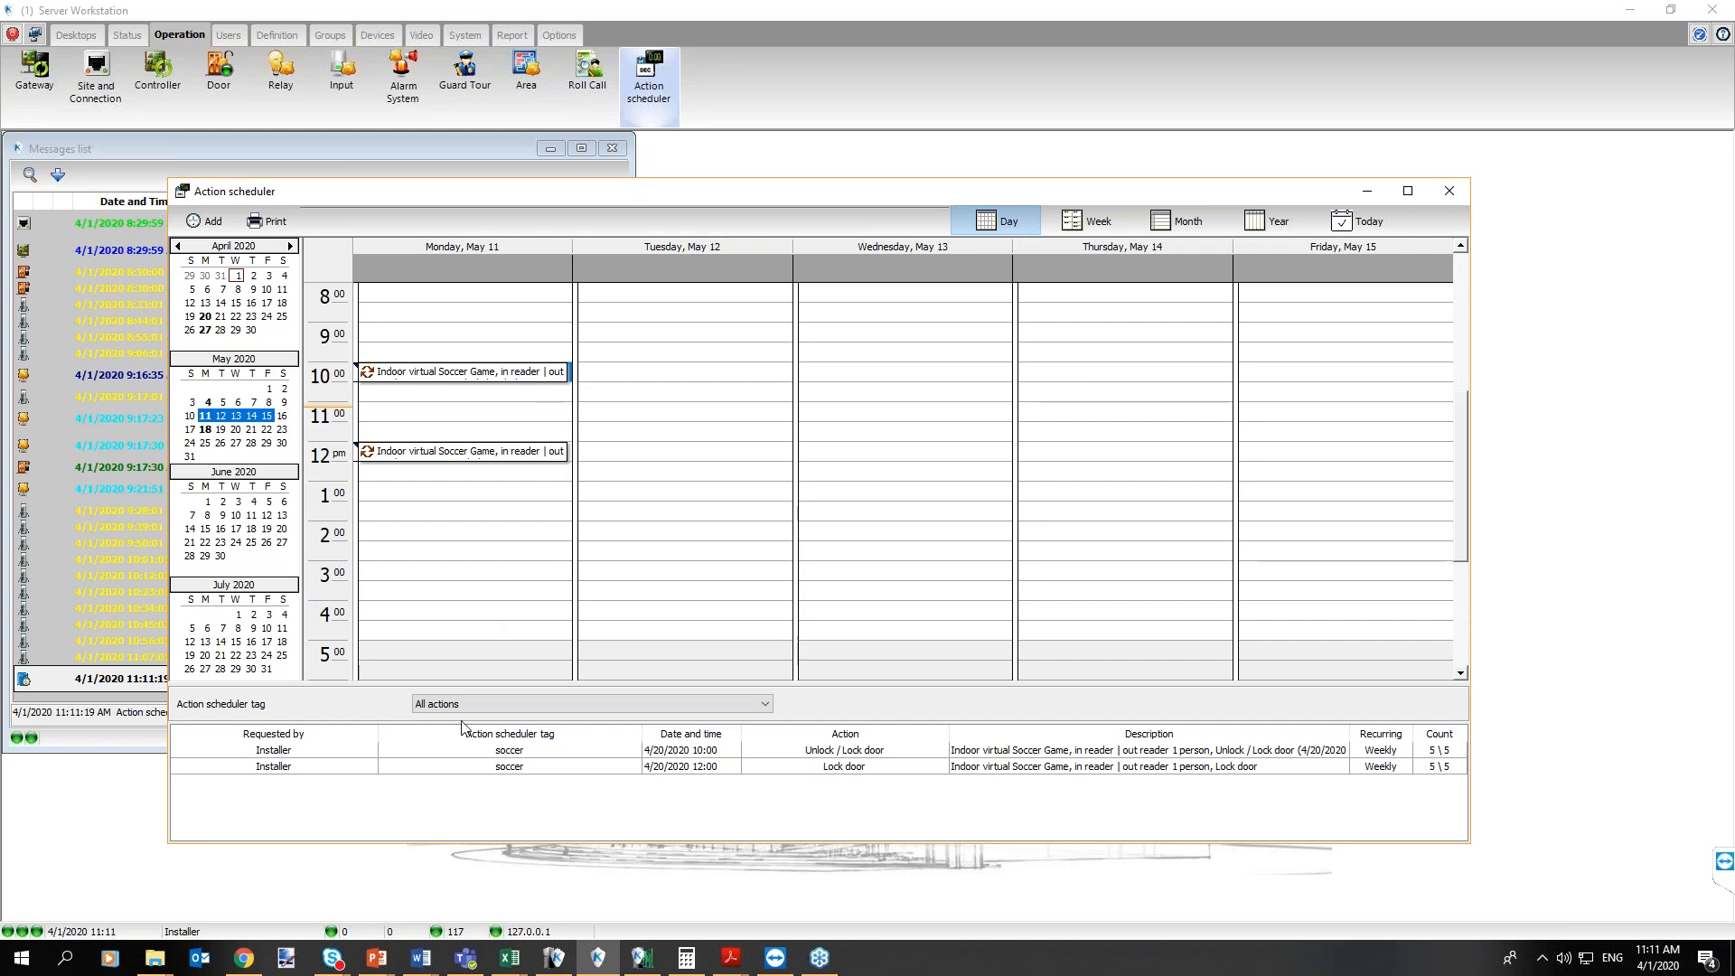
Inspect the unlock and lock entries in the scheduled actions list and the filter choices for the action scheduler tag
{"action": "left_click", "coordinate": [331, 753]}
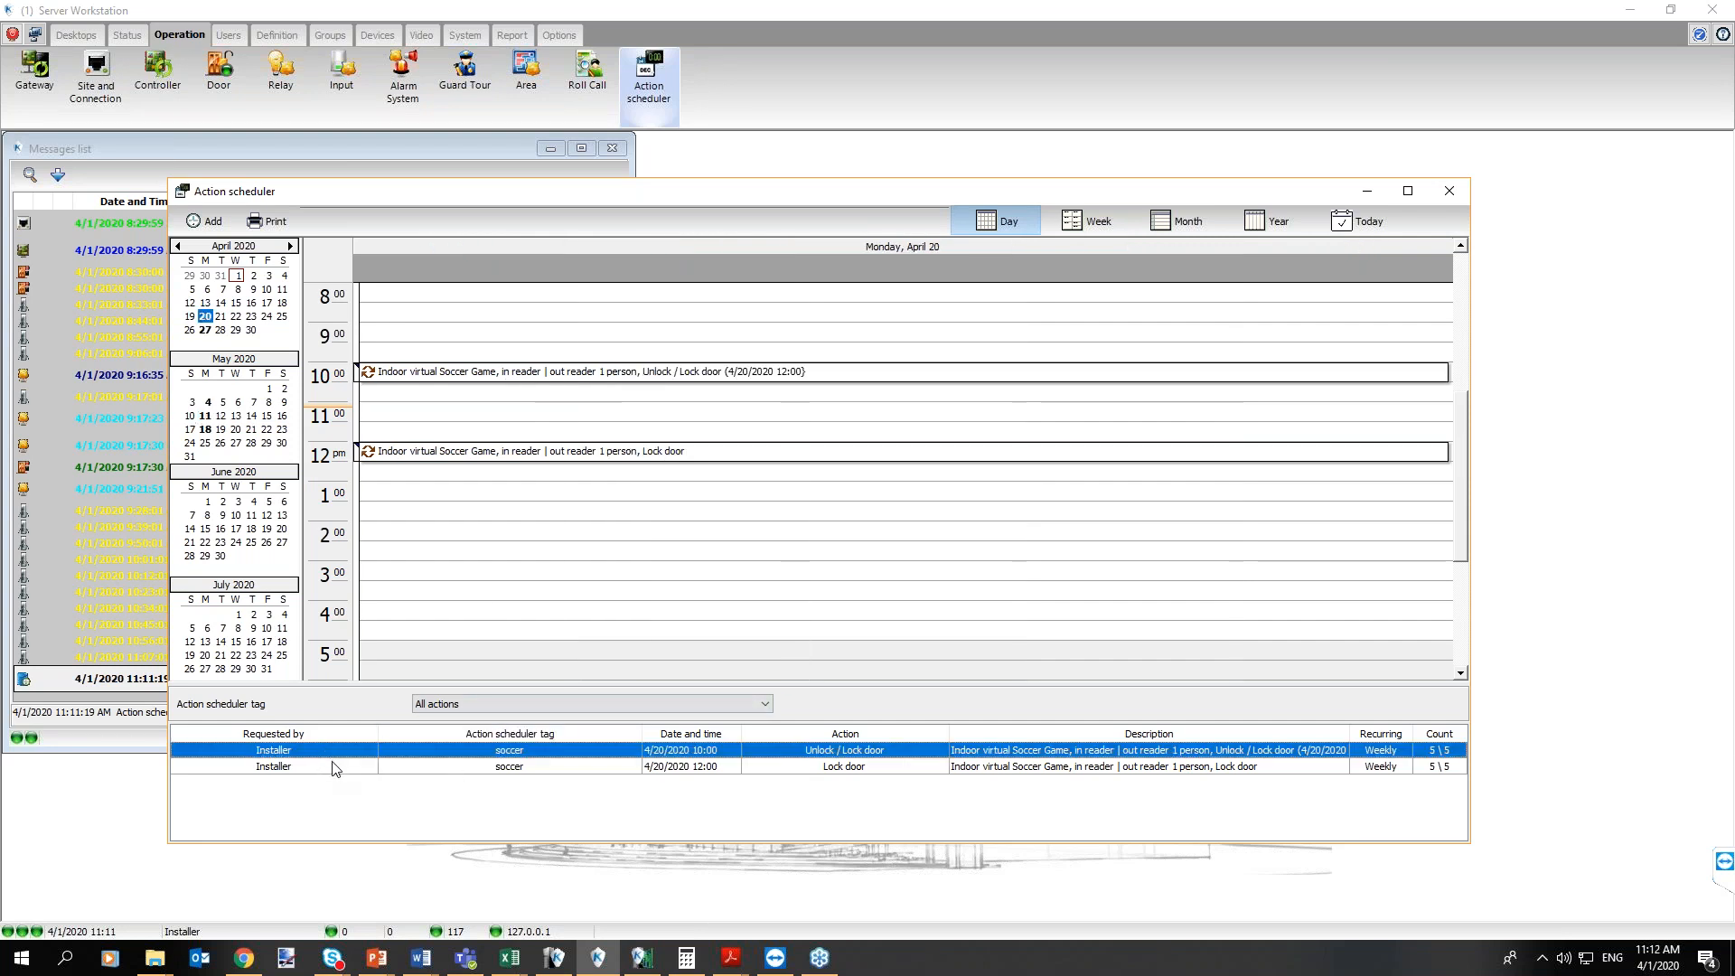
{"action": "left_click", "coordinate": [334, 769]}
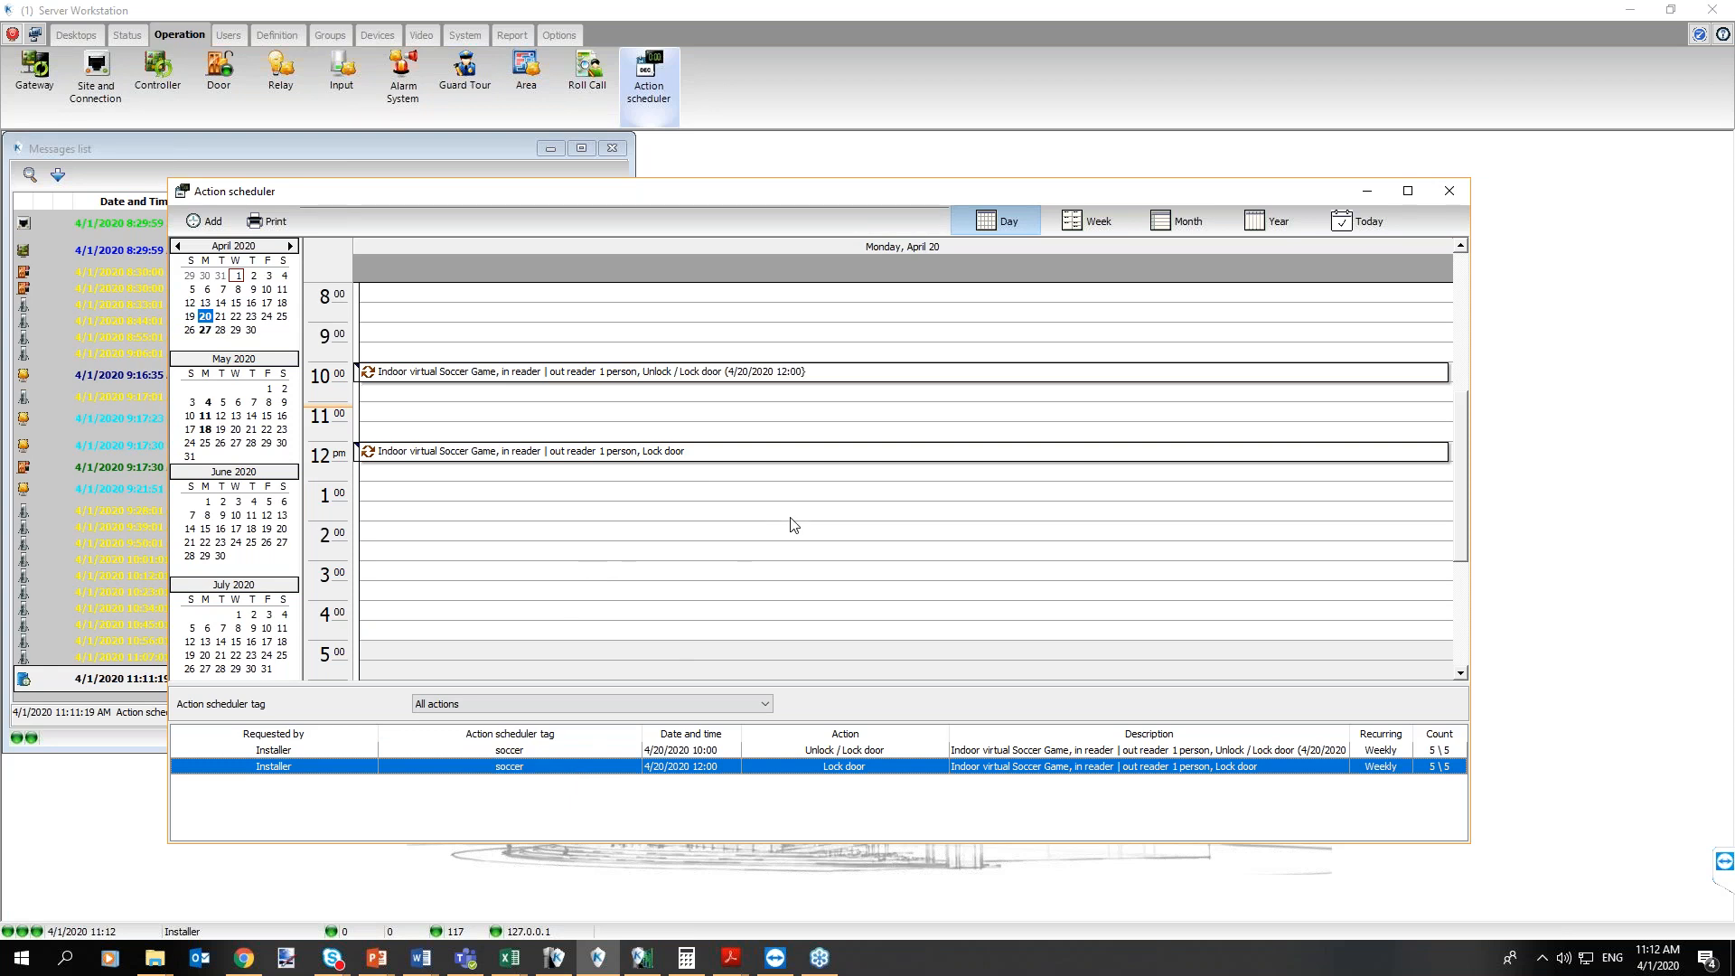
{"action": "left_click", "coordinate": [635, 732]}
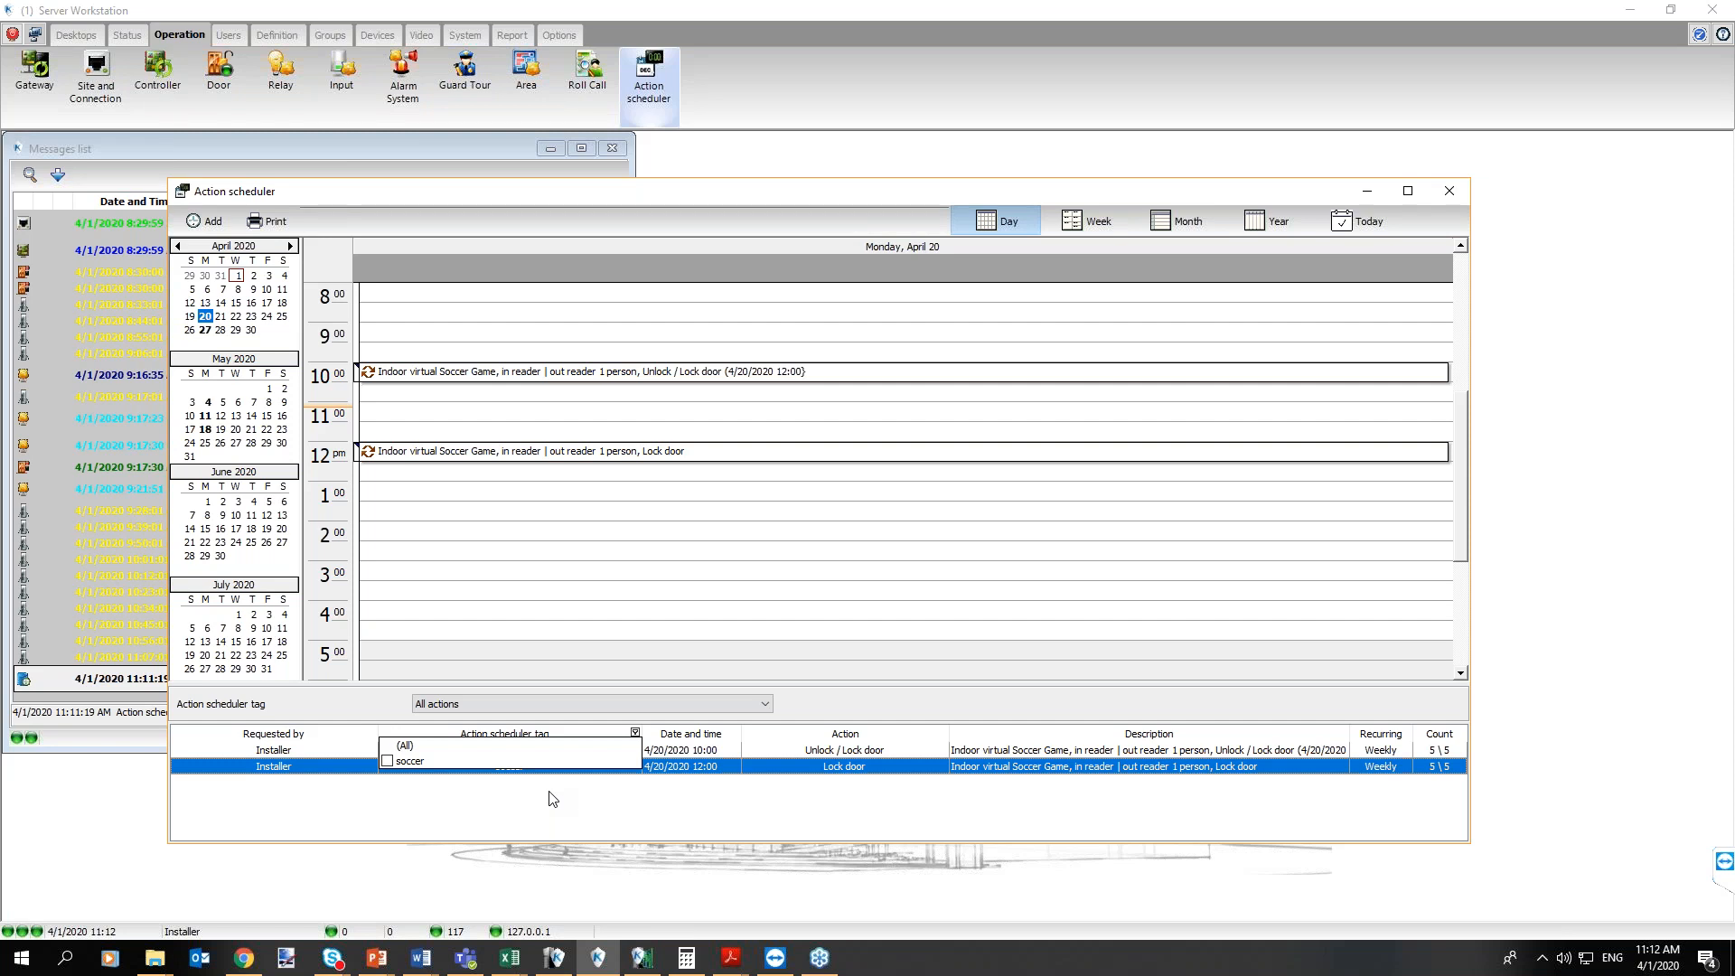
{"action": "left_click", "coordinate": [461, 822]}
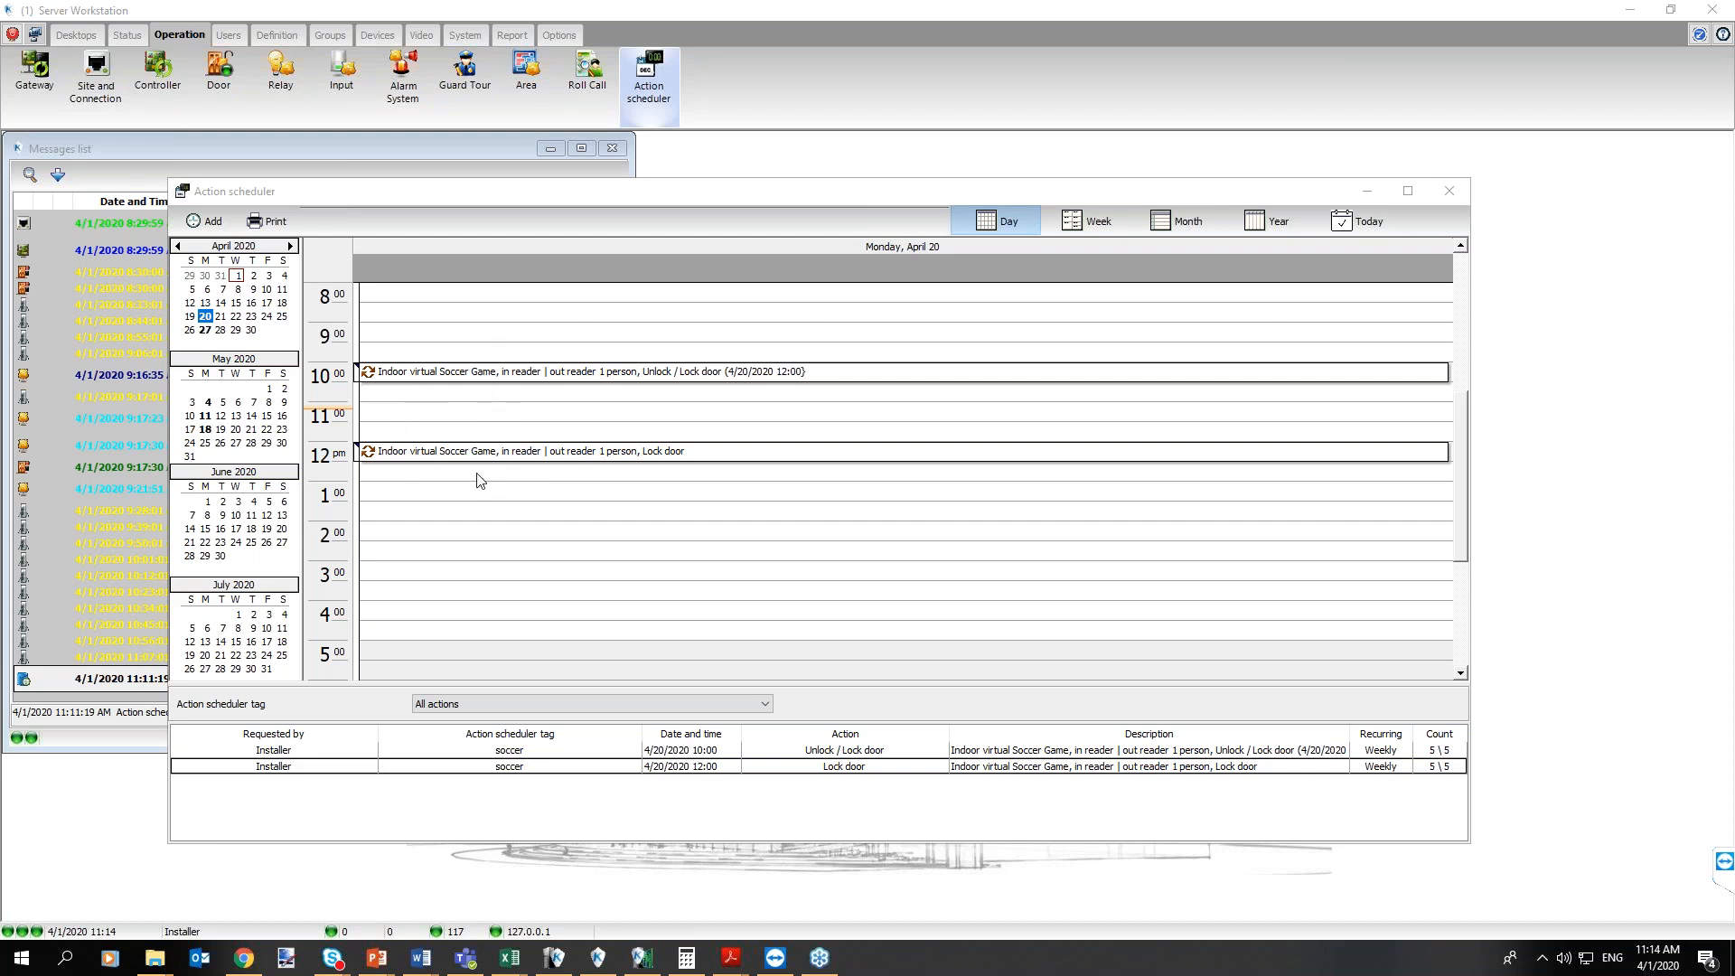
Create a new action scheduler entry in the 11:00 slot of April 23 and name it "School End event" in English
{"action": "left_click", "coordinate": [462, 517]}
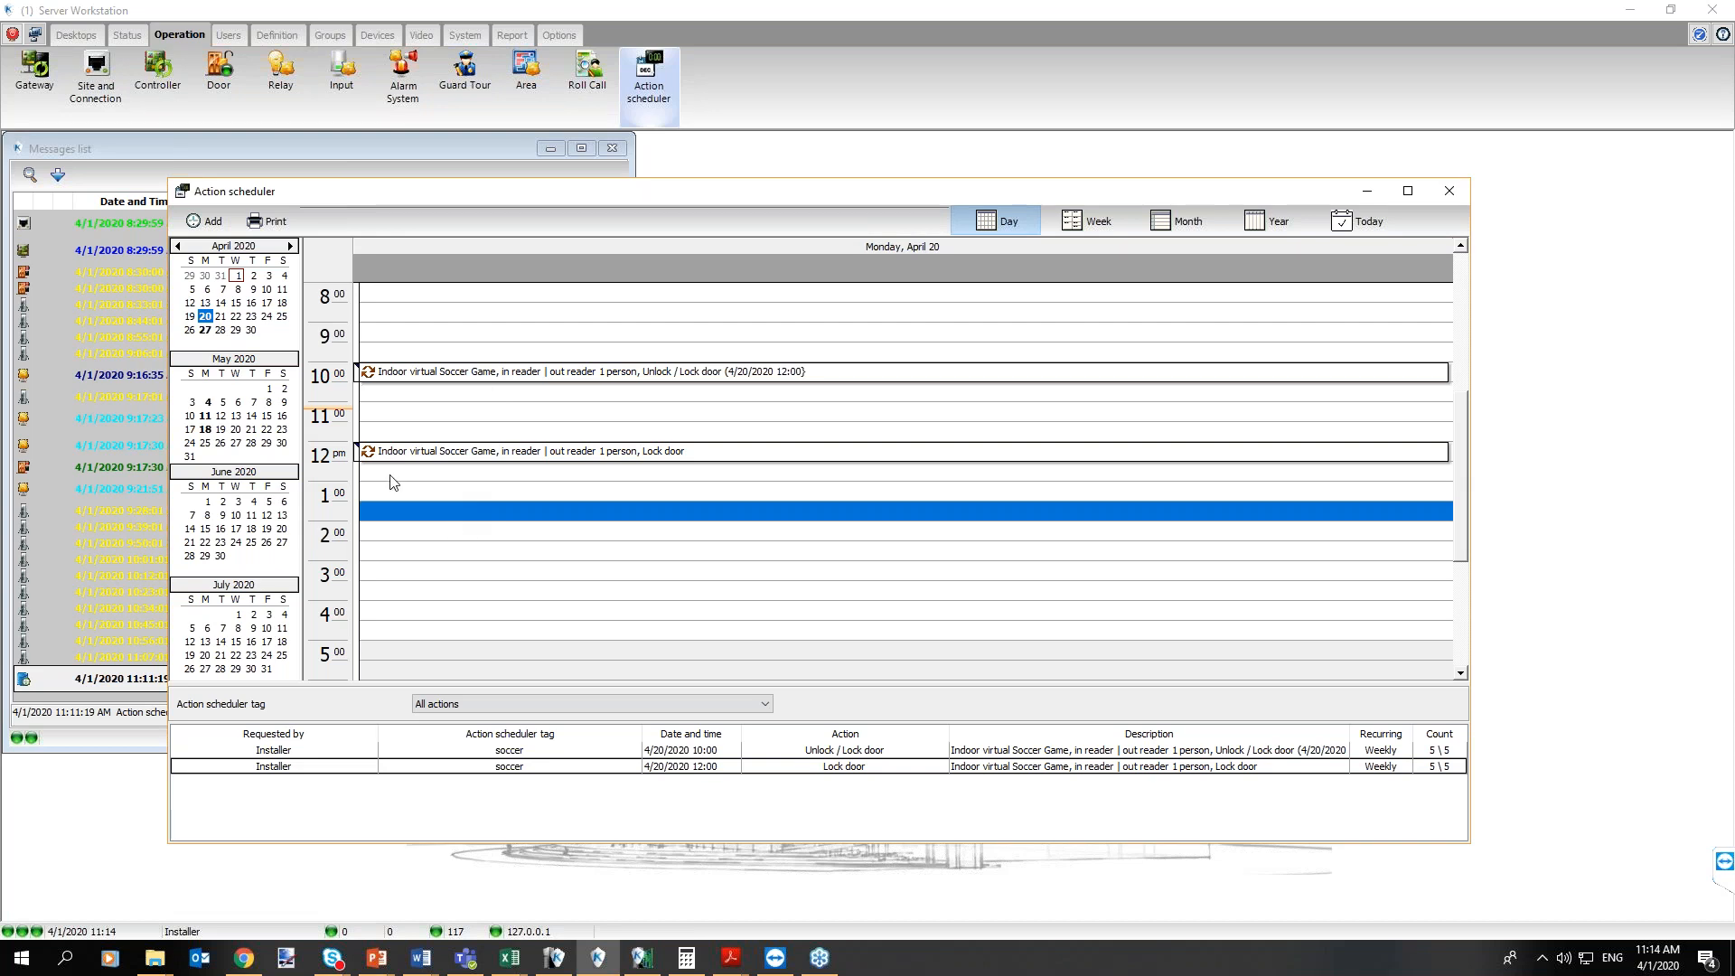
{"action": "left_click", "coordinate": [252, 316]}
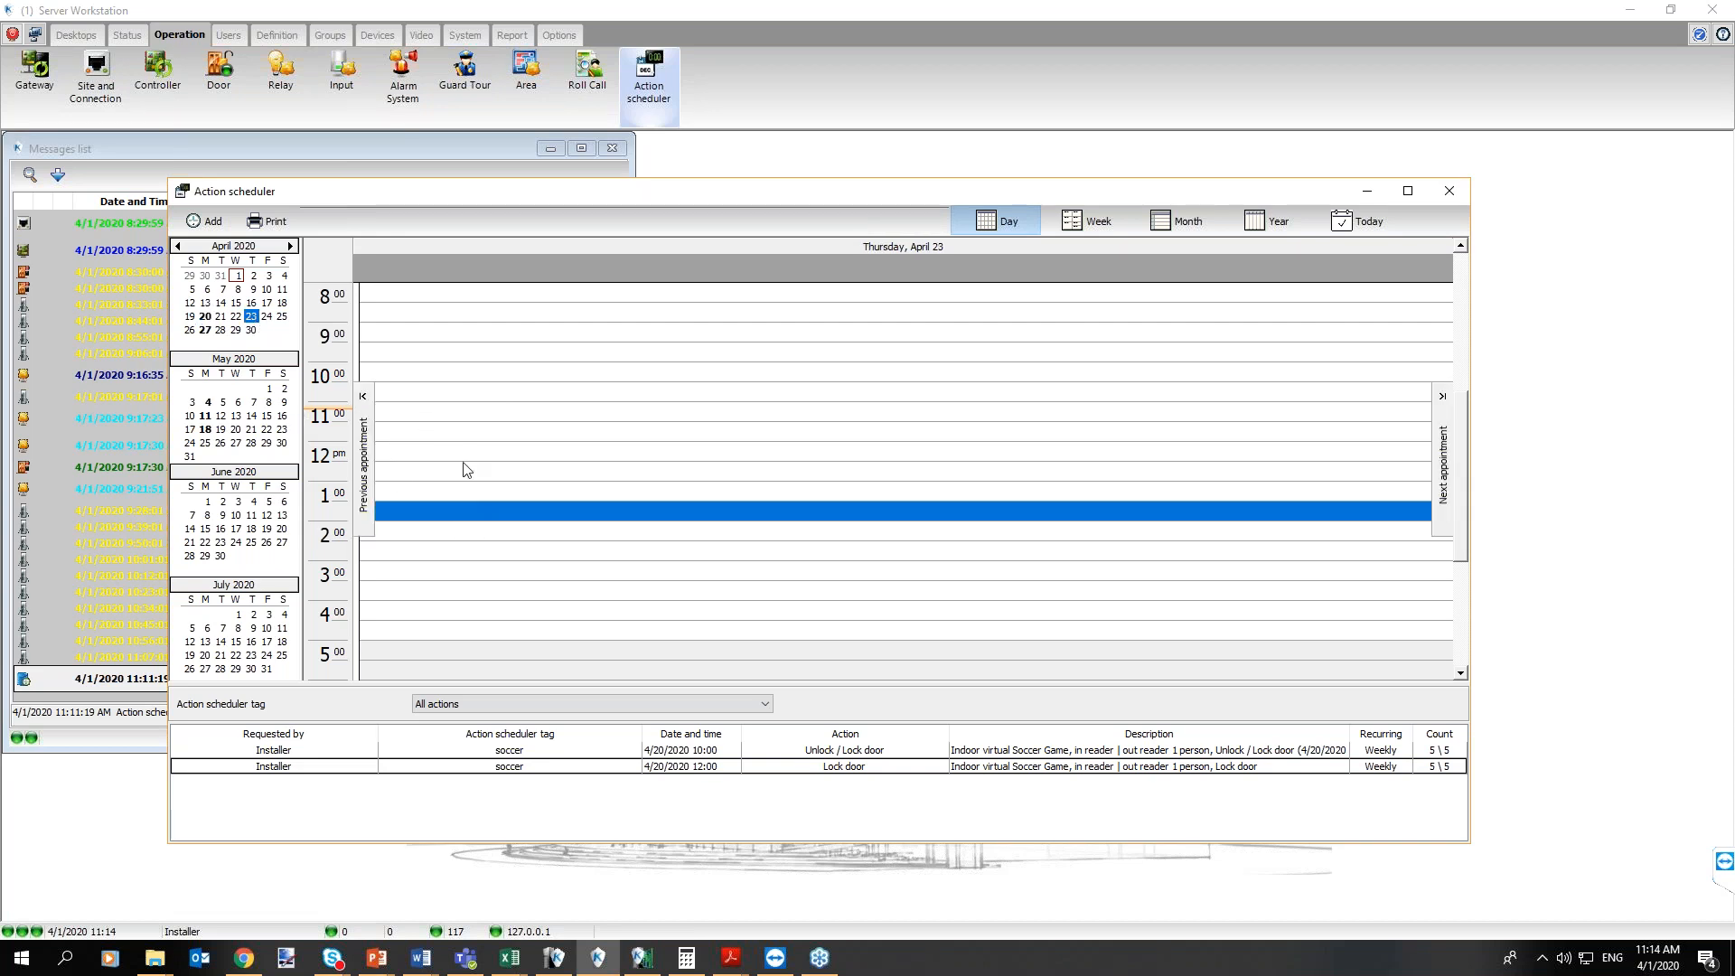
{"action": "left_click", "coordinate": [450, 413]}
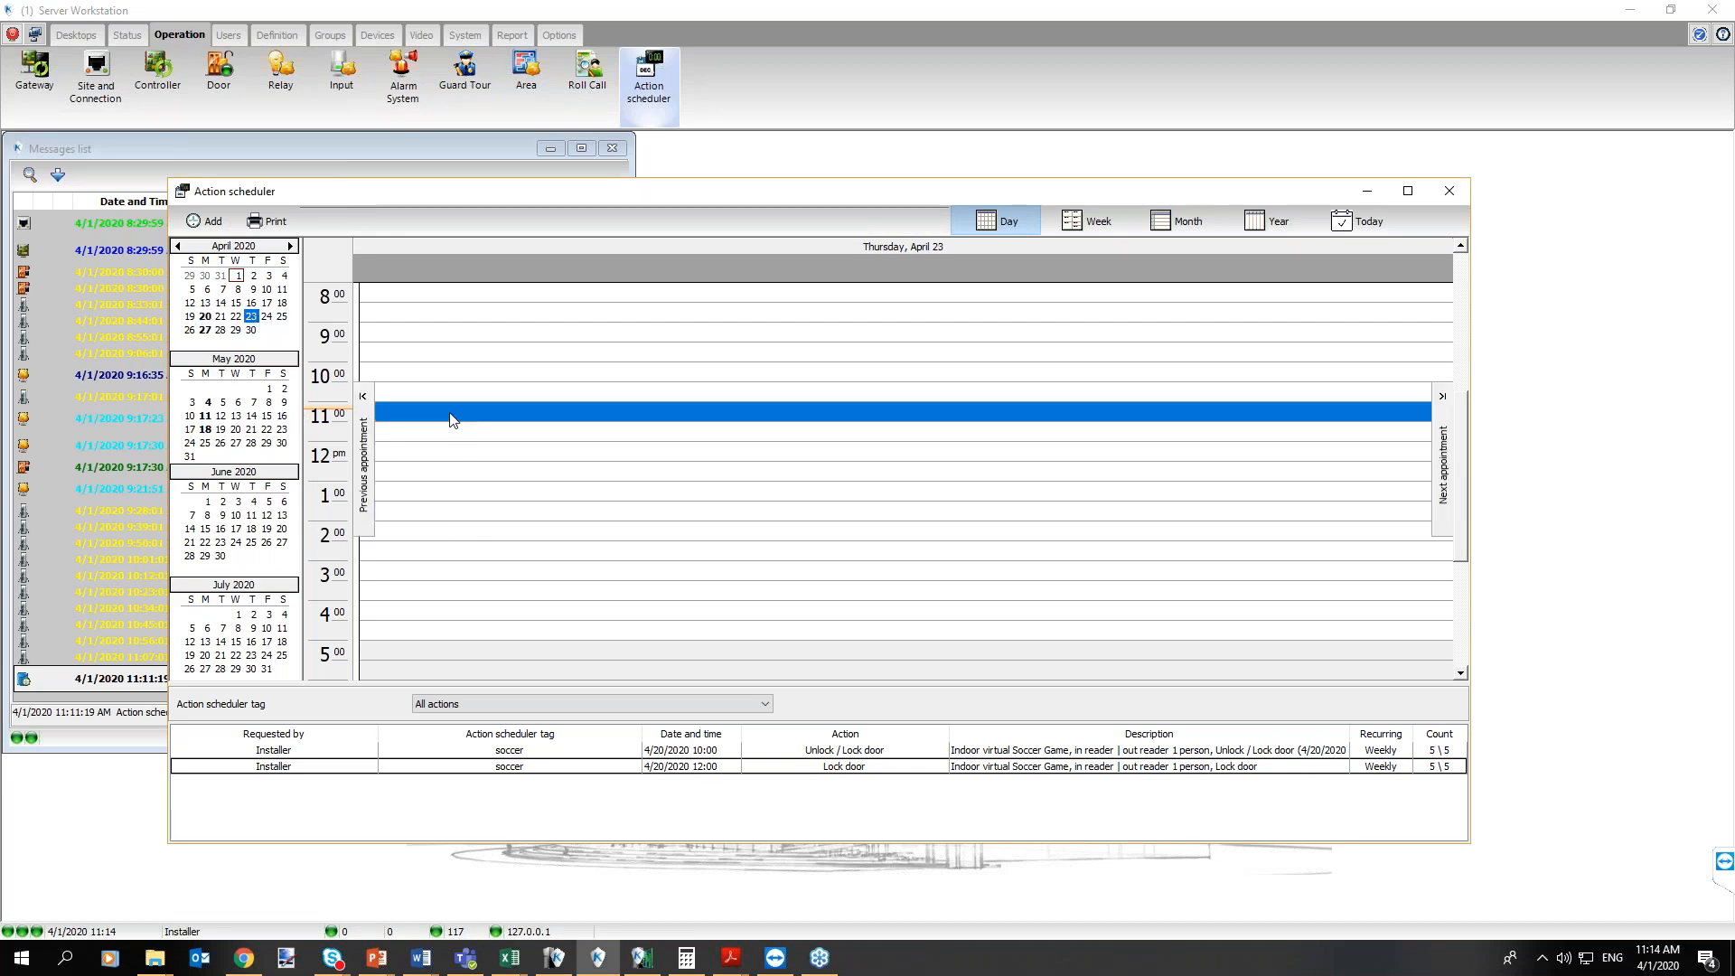
{"action": "double_click", "coordinate": [452, 414]}
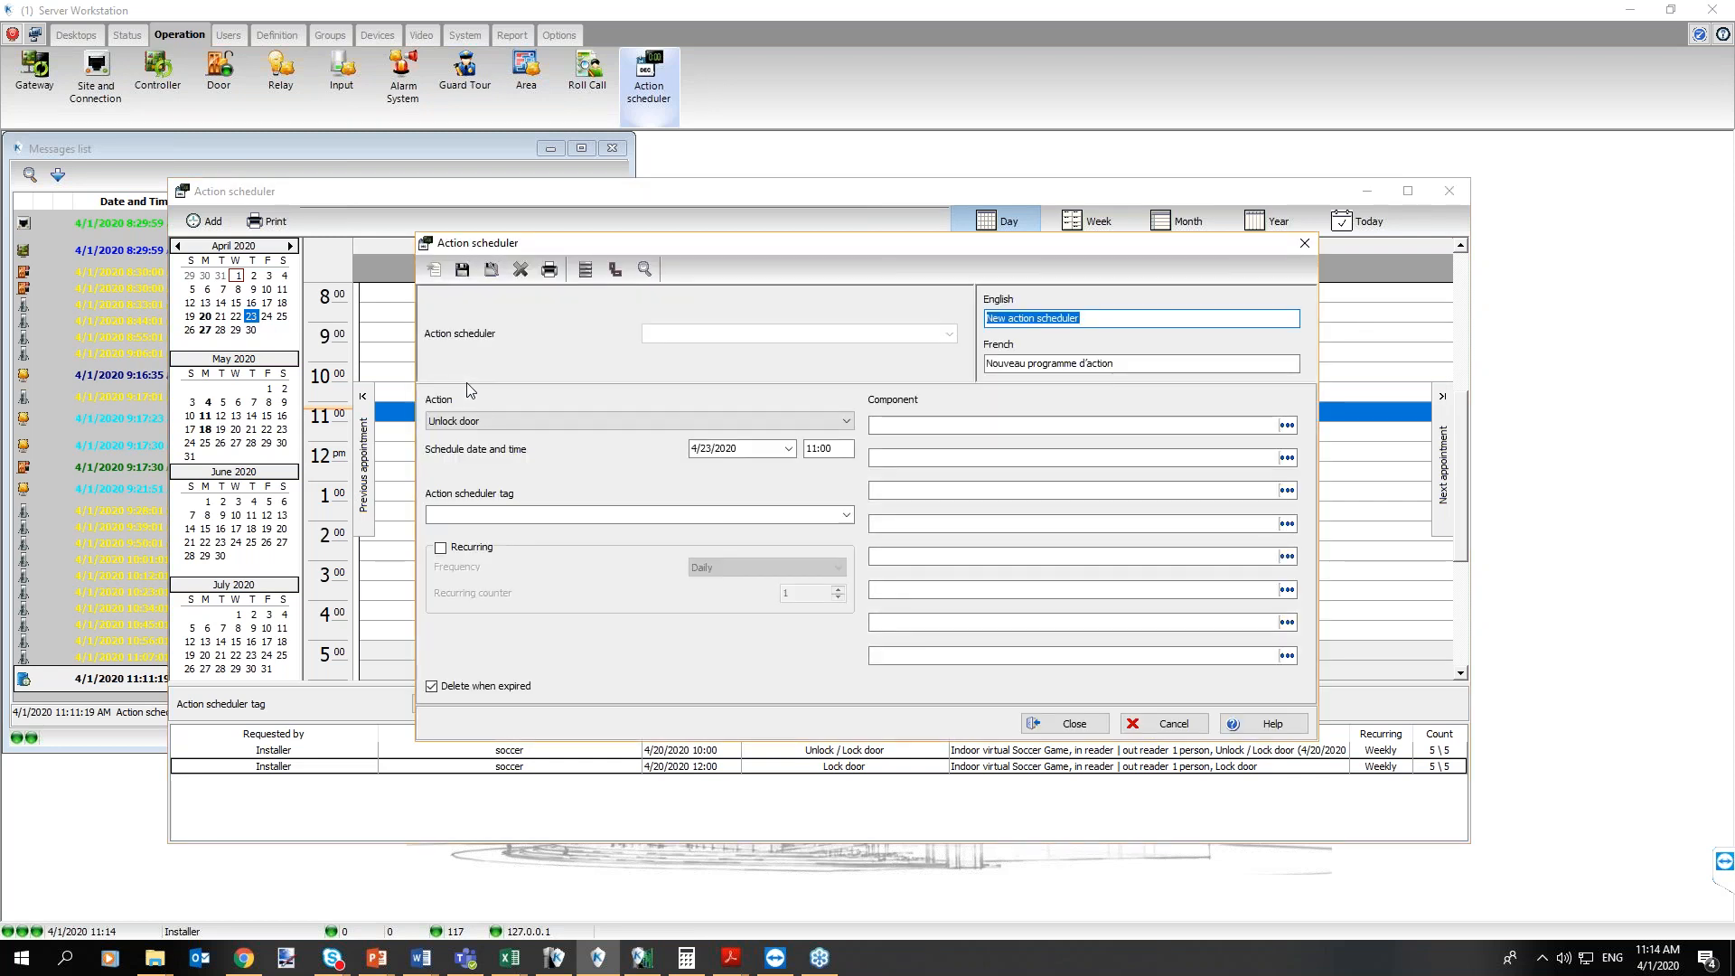
{"action": "left_click", "coordinate": [515, 423]}
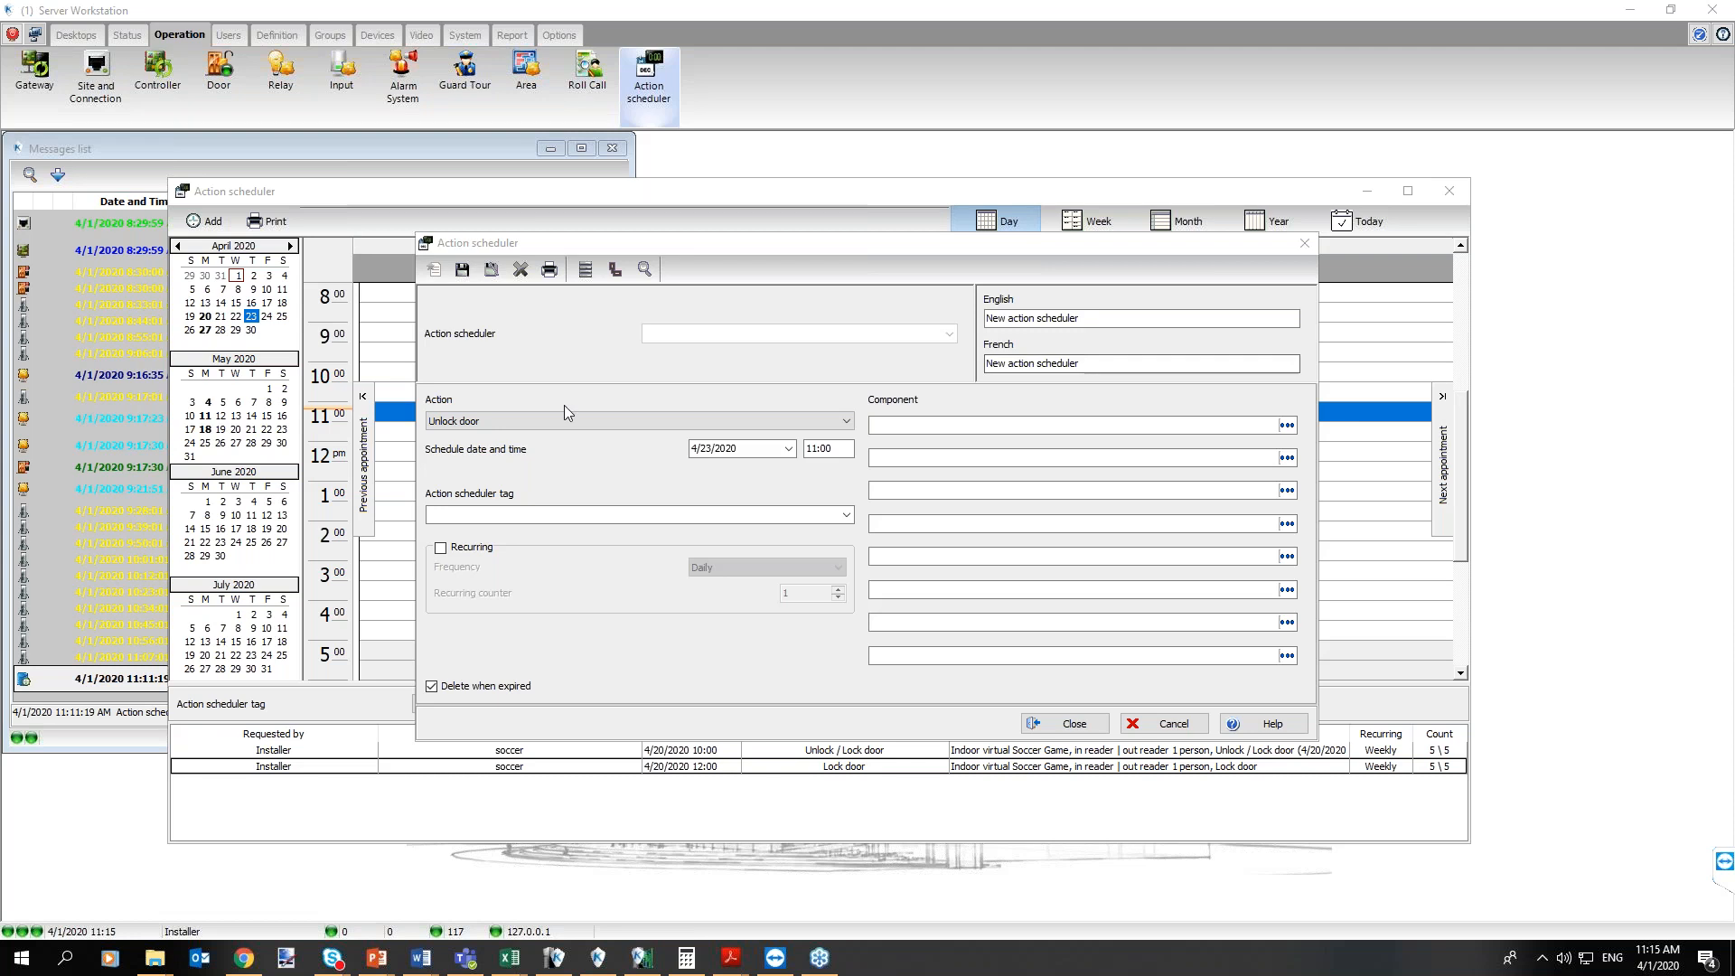
{"action": "left_click", "coordinate": [1084, 320]}
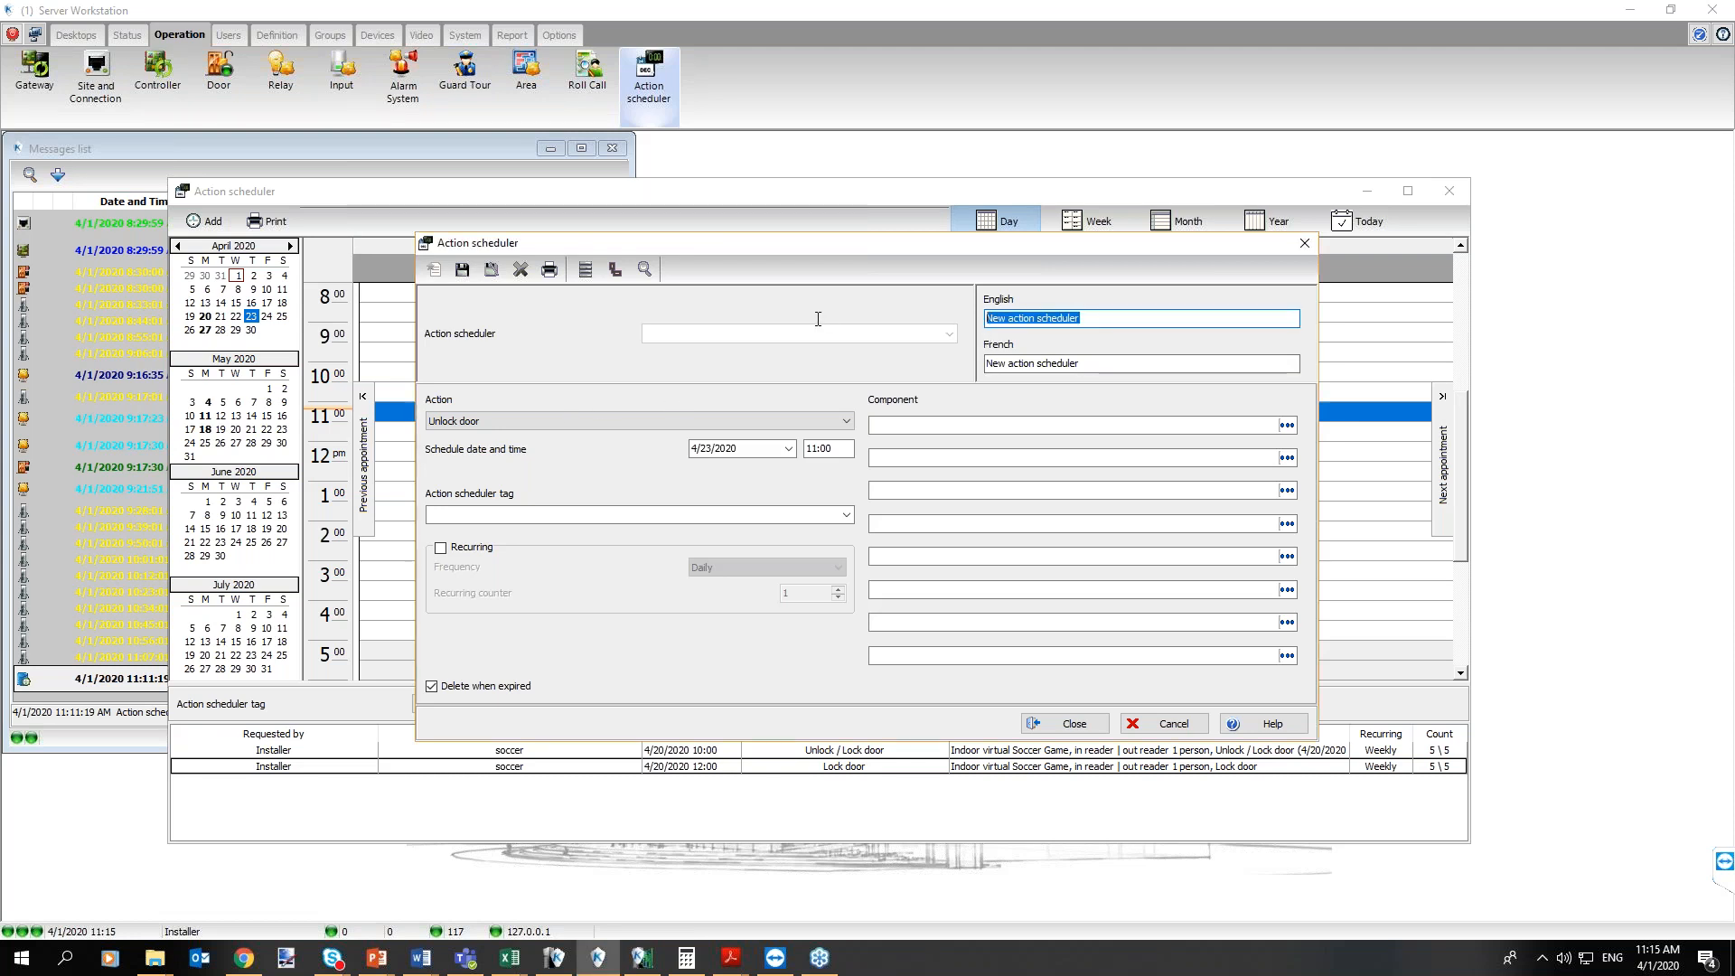
{"action": "type", "text": "School End event"}
Set the action to Execute task and schedule it for 6/24/2020 at 07:00
{"action": "left_click", "coordinate": [571, 422]}
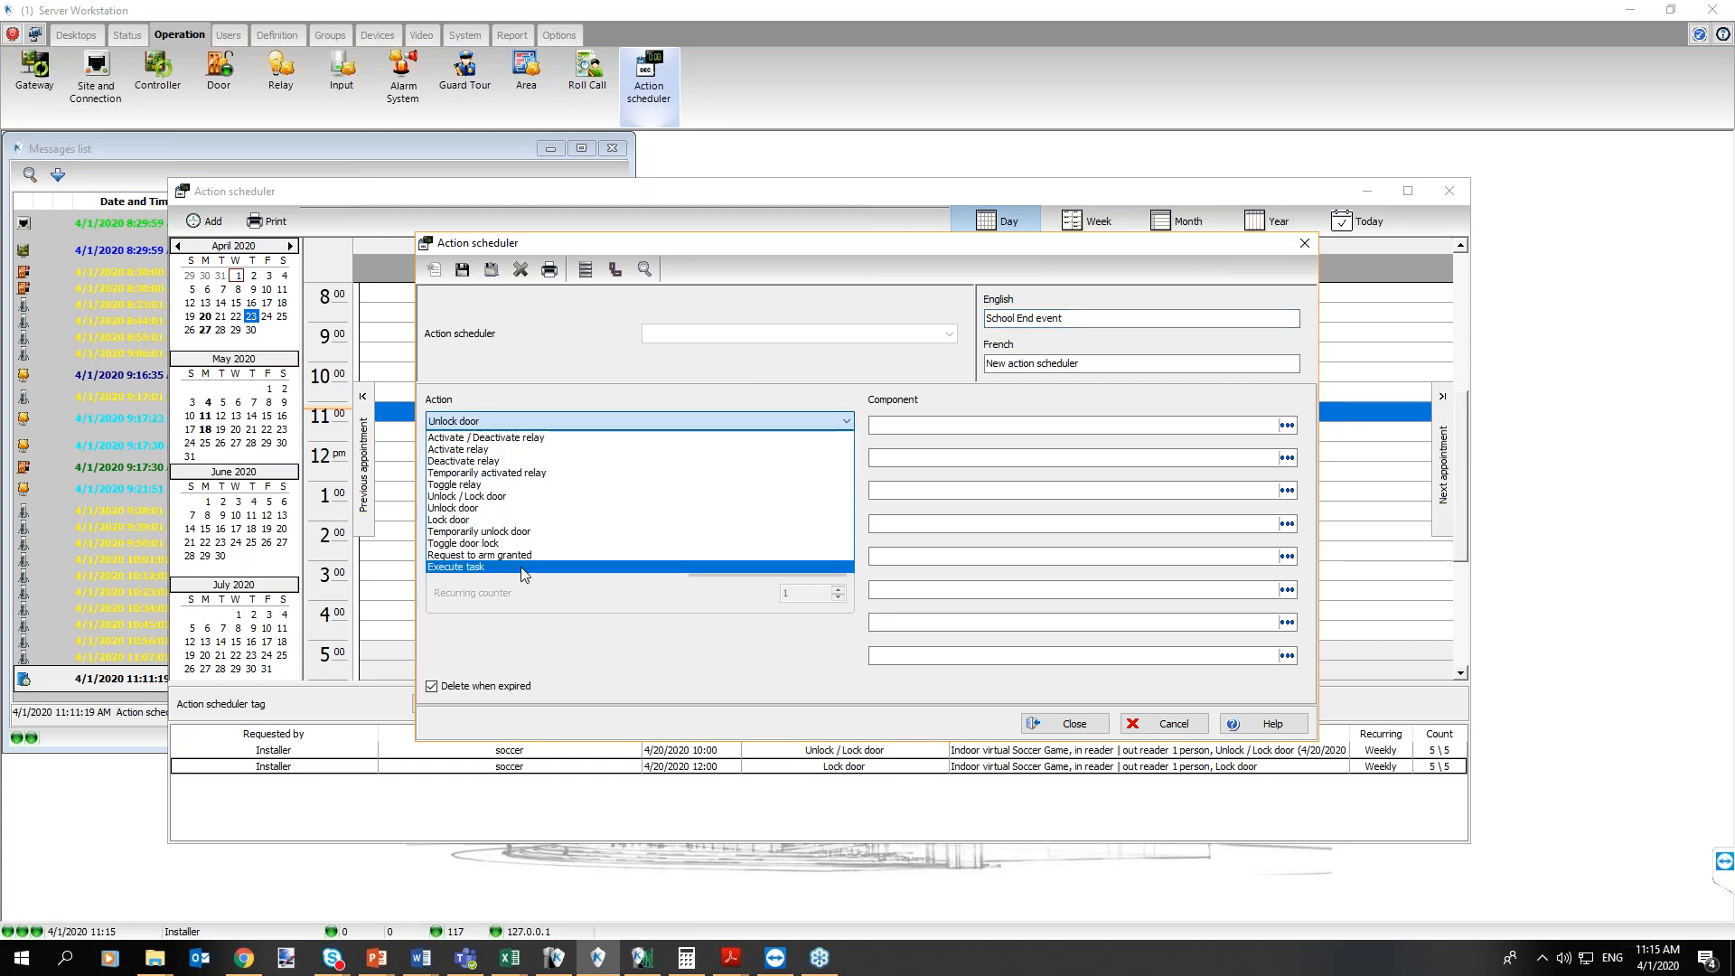
{"action": "left_click", "coordinate": [523, 567]}
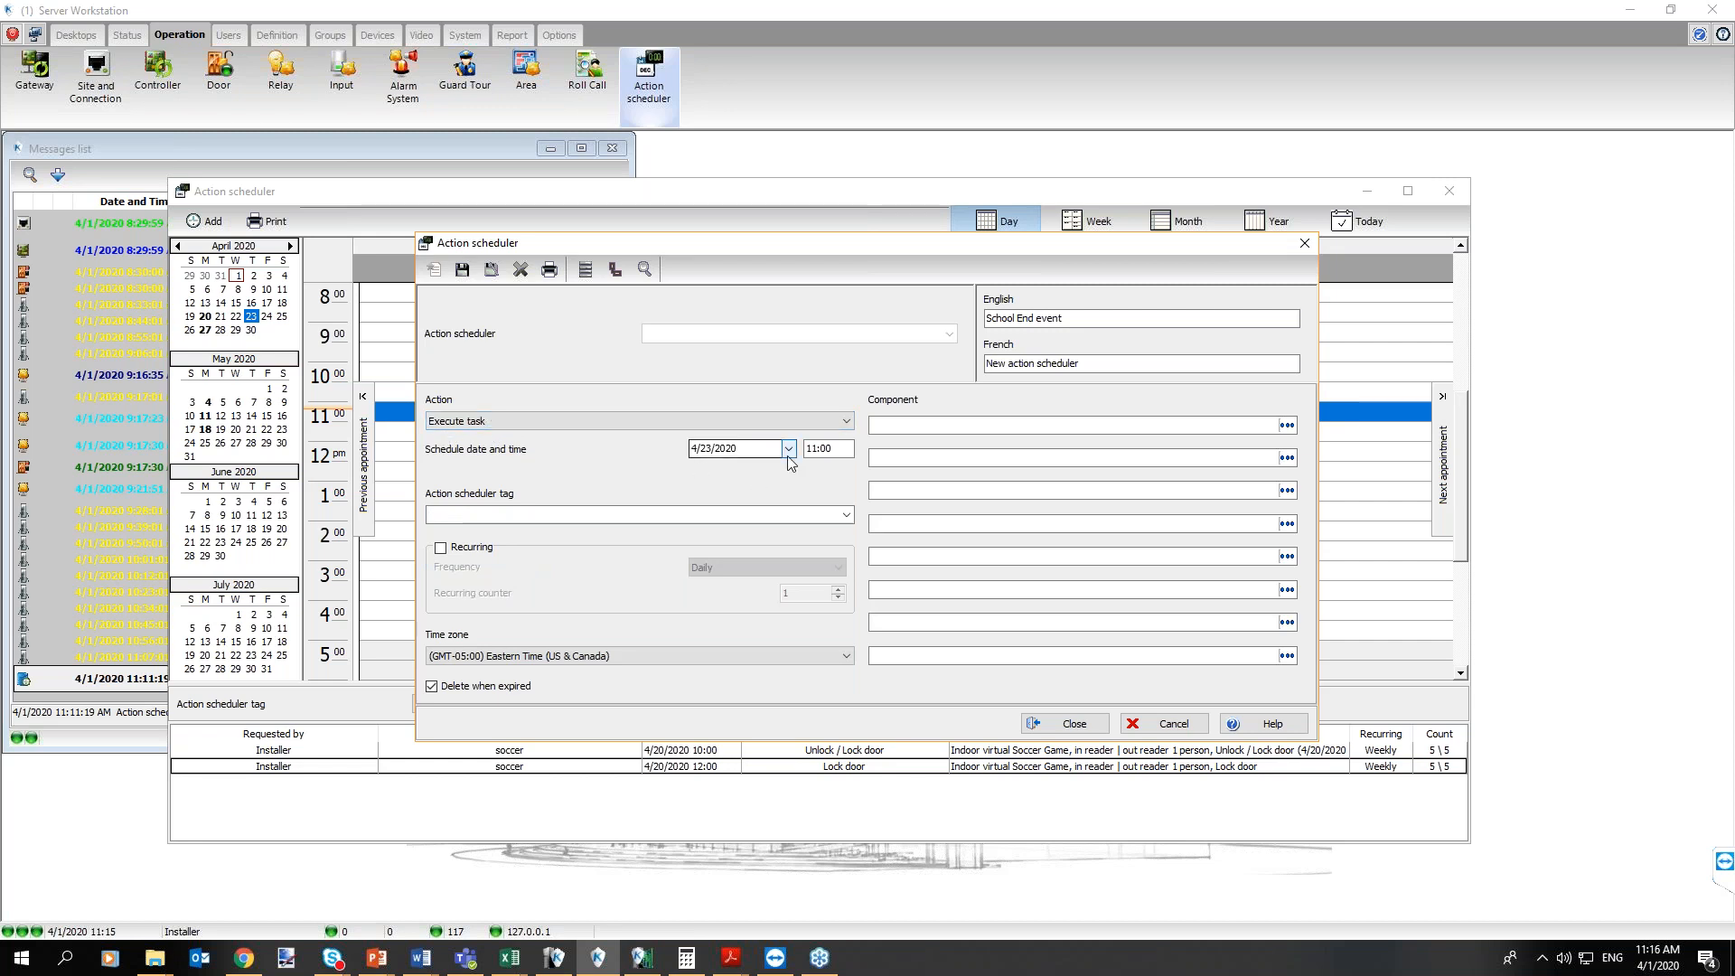
{"action": "left_click", "coordinate": [788, 455]}
{"action": "left_click", "coordinate": [848, 500]}
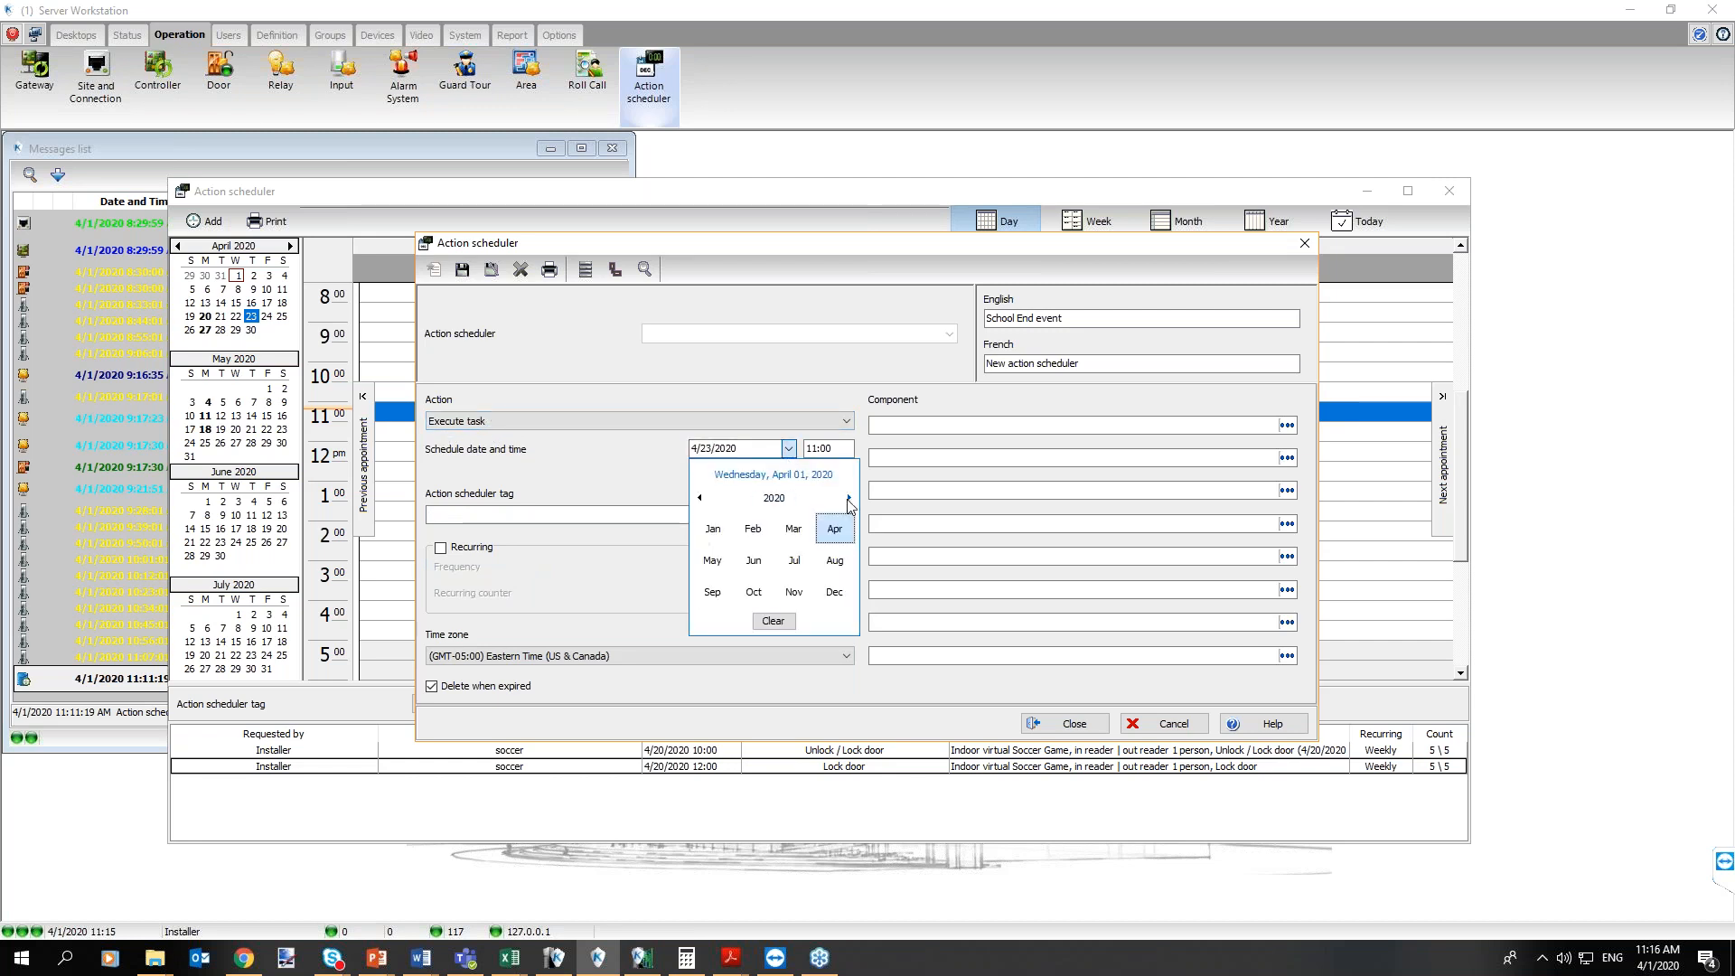
{"action": "left_click", "coordinate": [756, 562]}
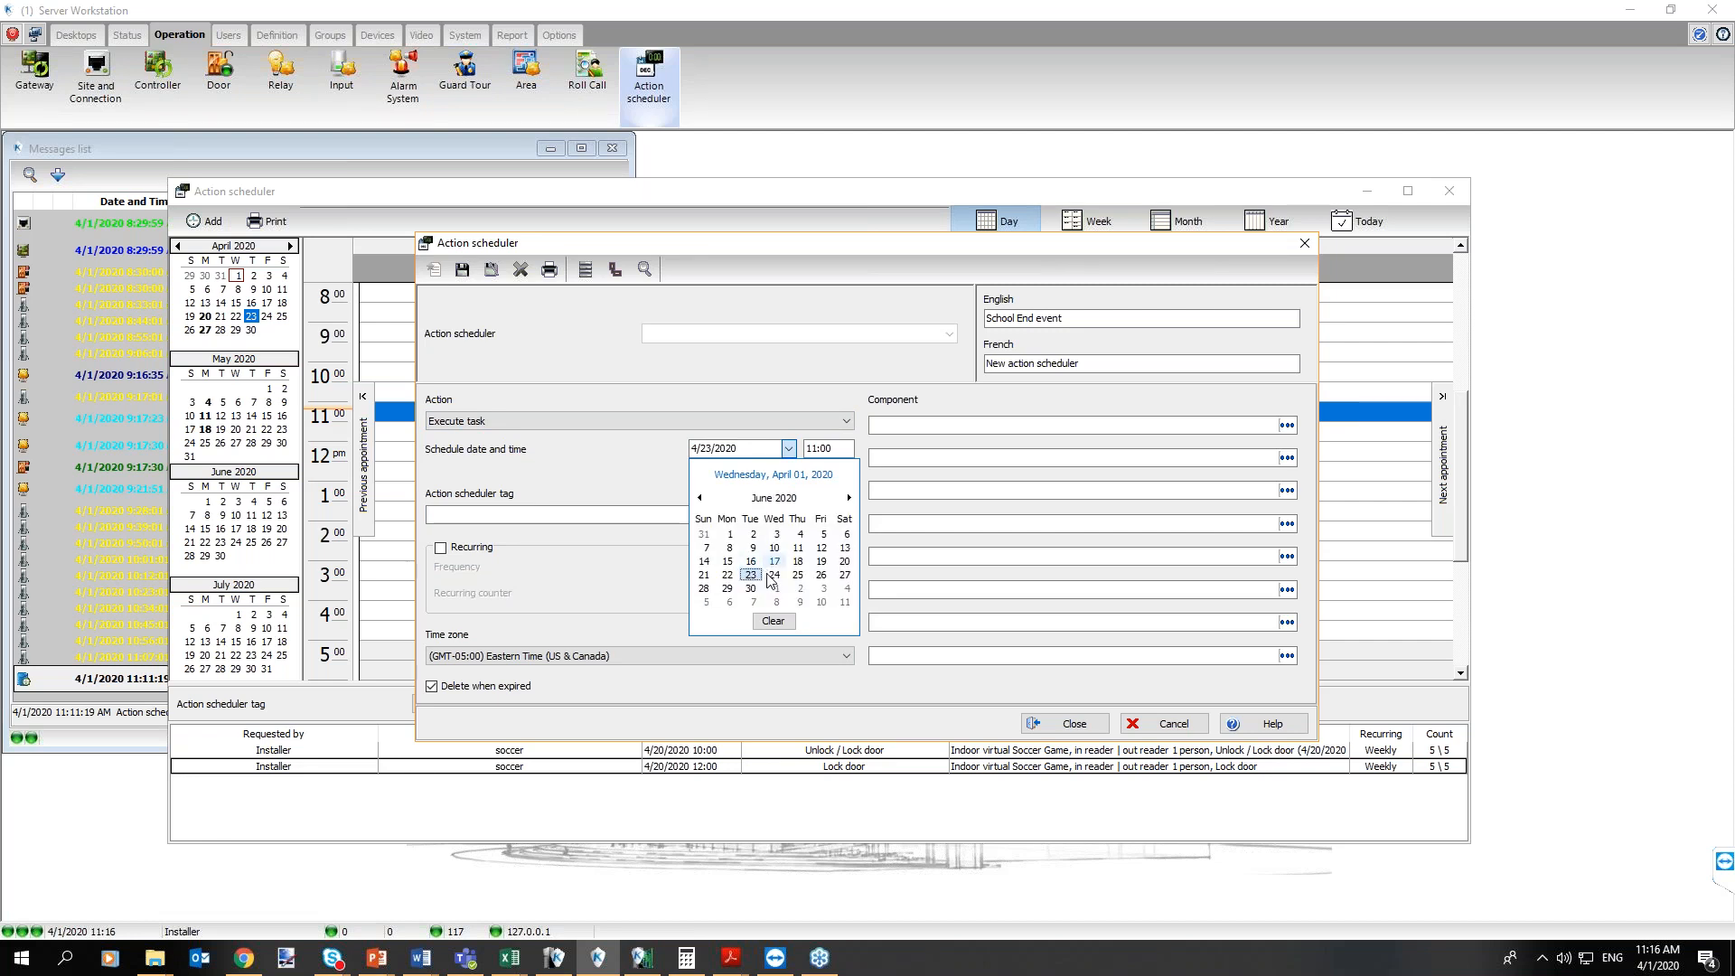
{"action": "left_click", "coordinate": [774, 576]}
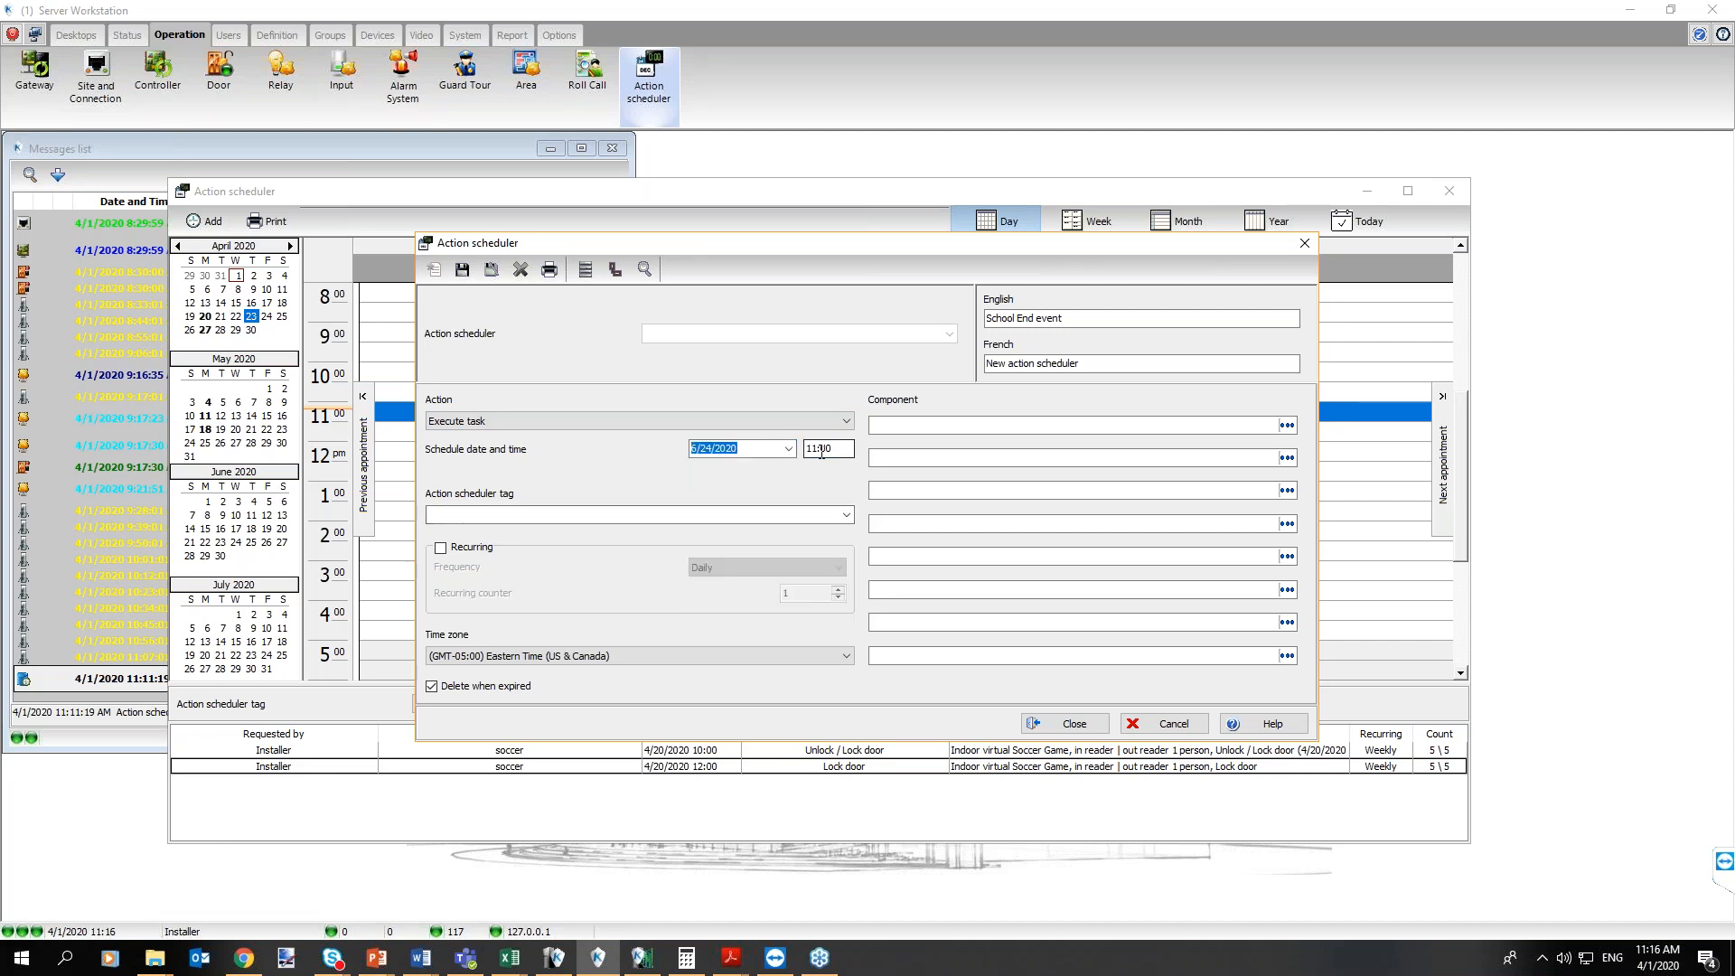
{"action": "left_click", "coordinate": [813, 449]}
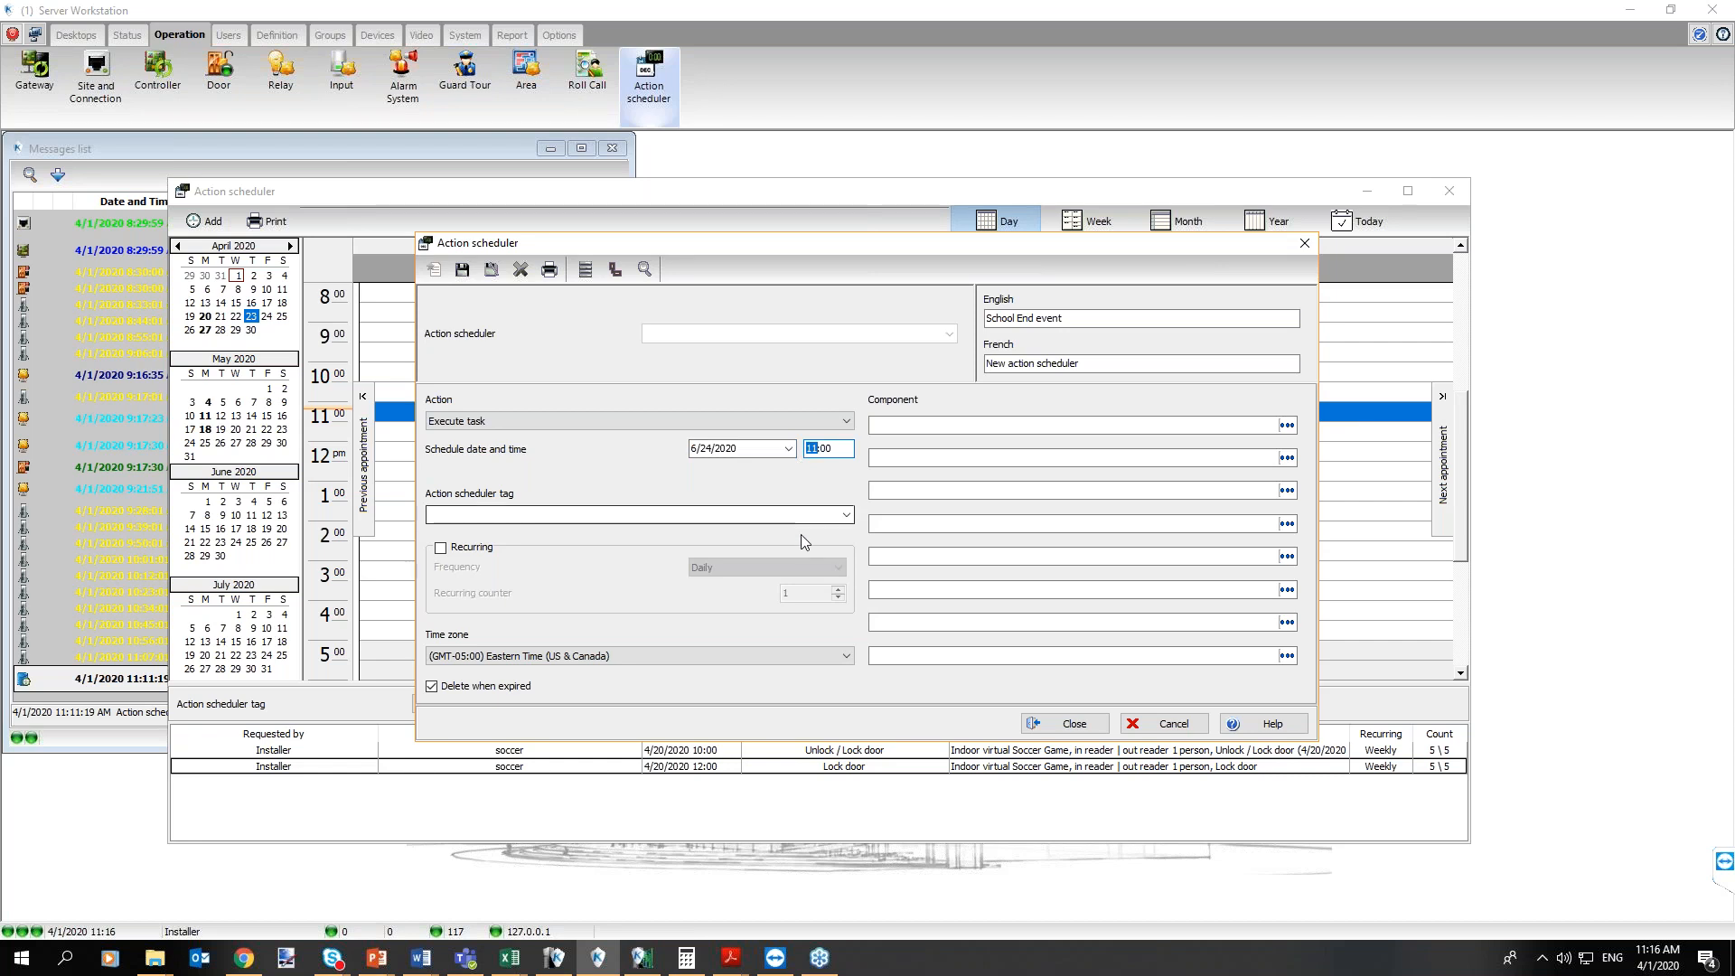
{"action": "type", "text": "07"}
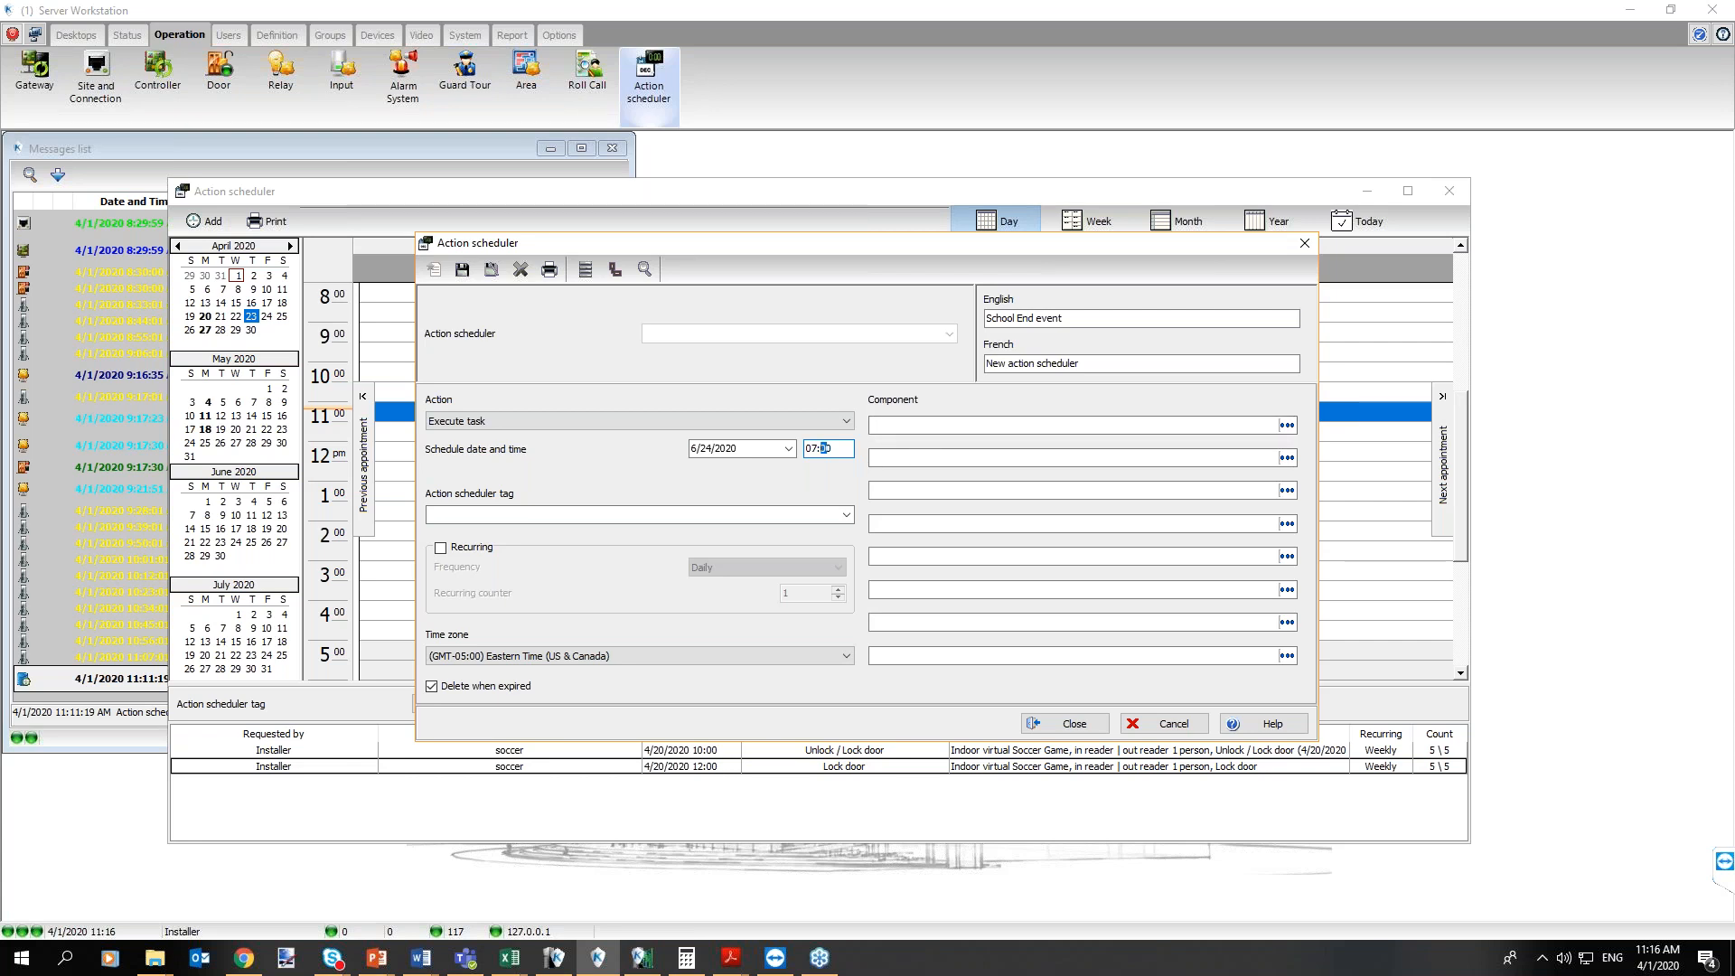
Create a new task for the first component and name it "Disable readers and students" in English
{"action": "right_click", "coordinate": [933, 424]}
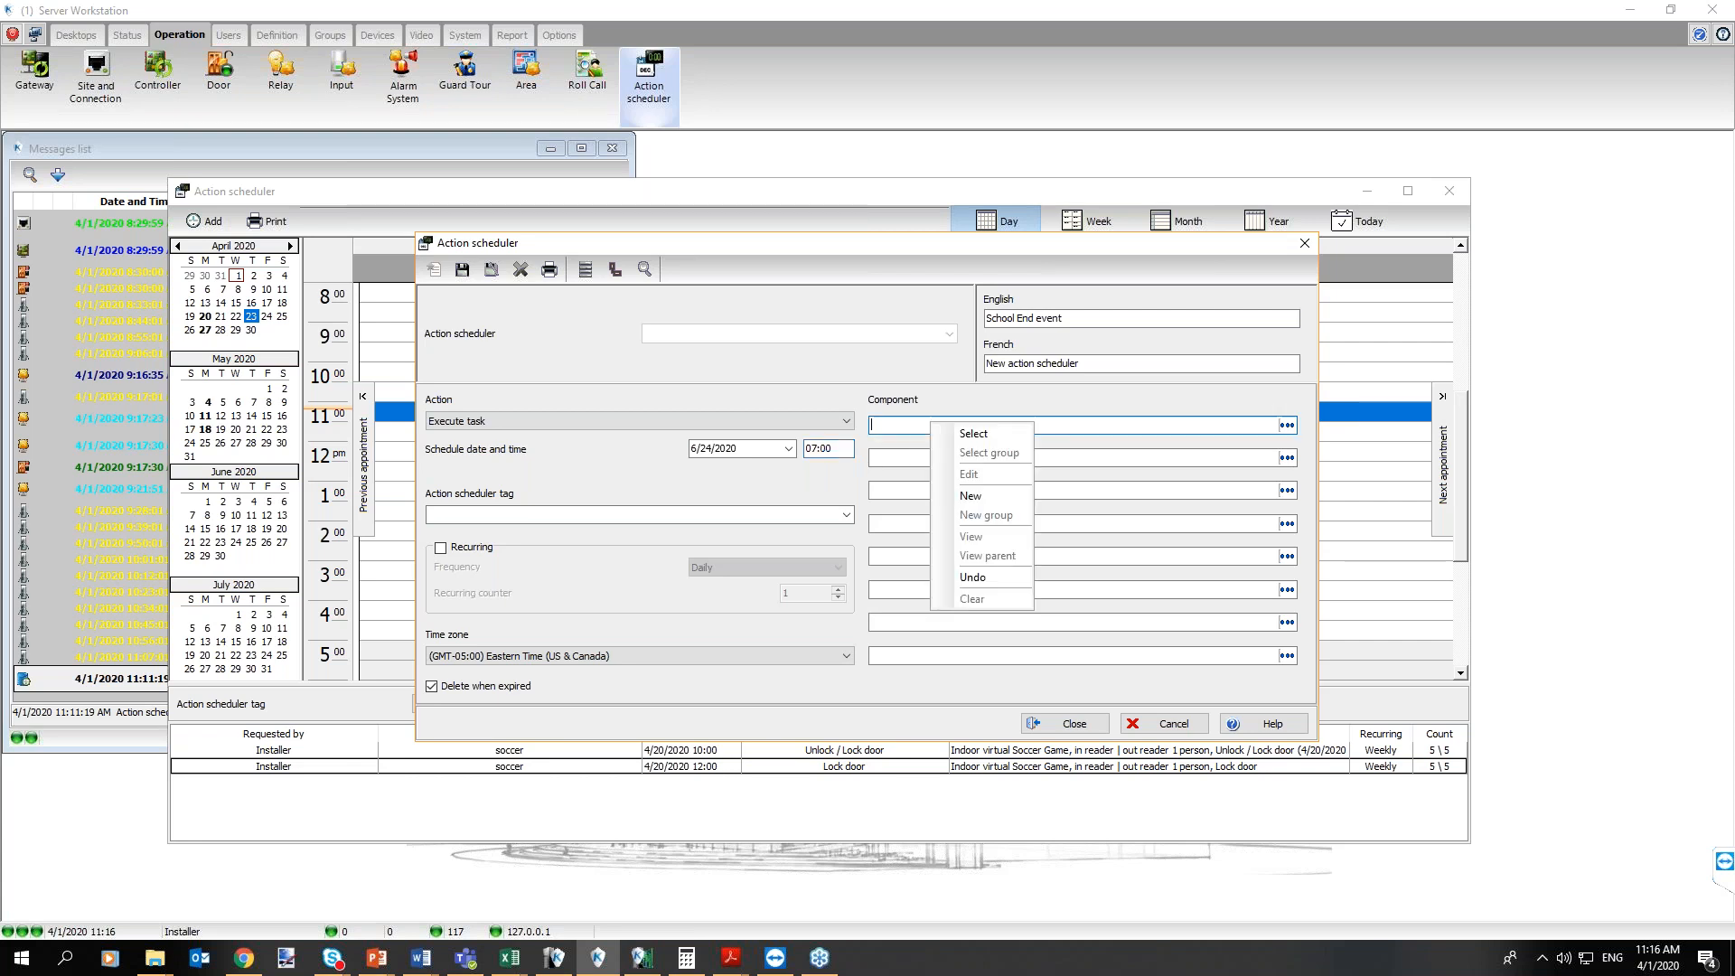
{"action": "left_click", "coordinate": [990, 504]}
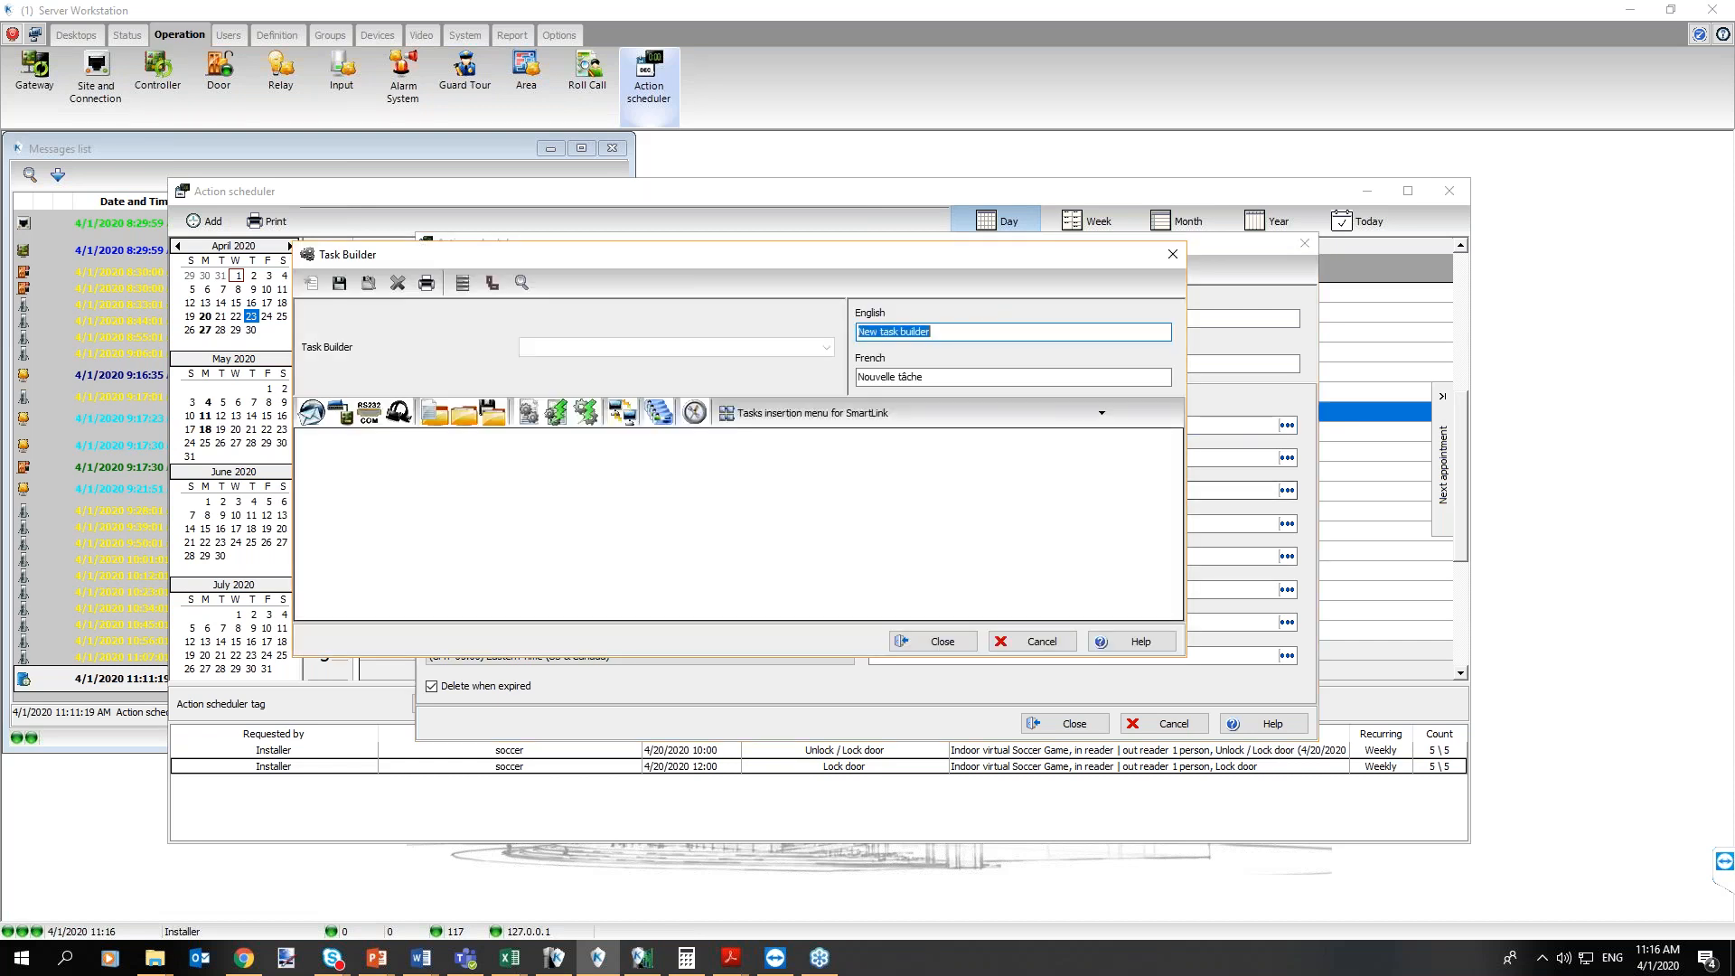
{"action": "left_click_drag", "start_coordinate": [724, 257], "coordinate": [919, 284]}
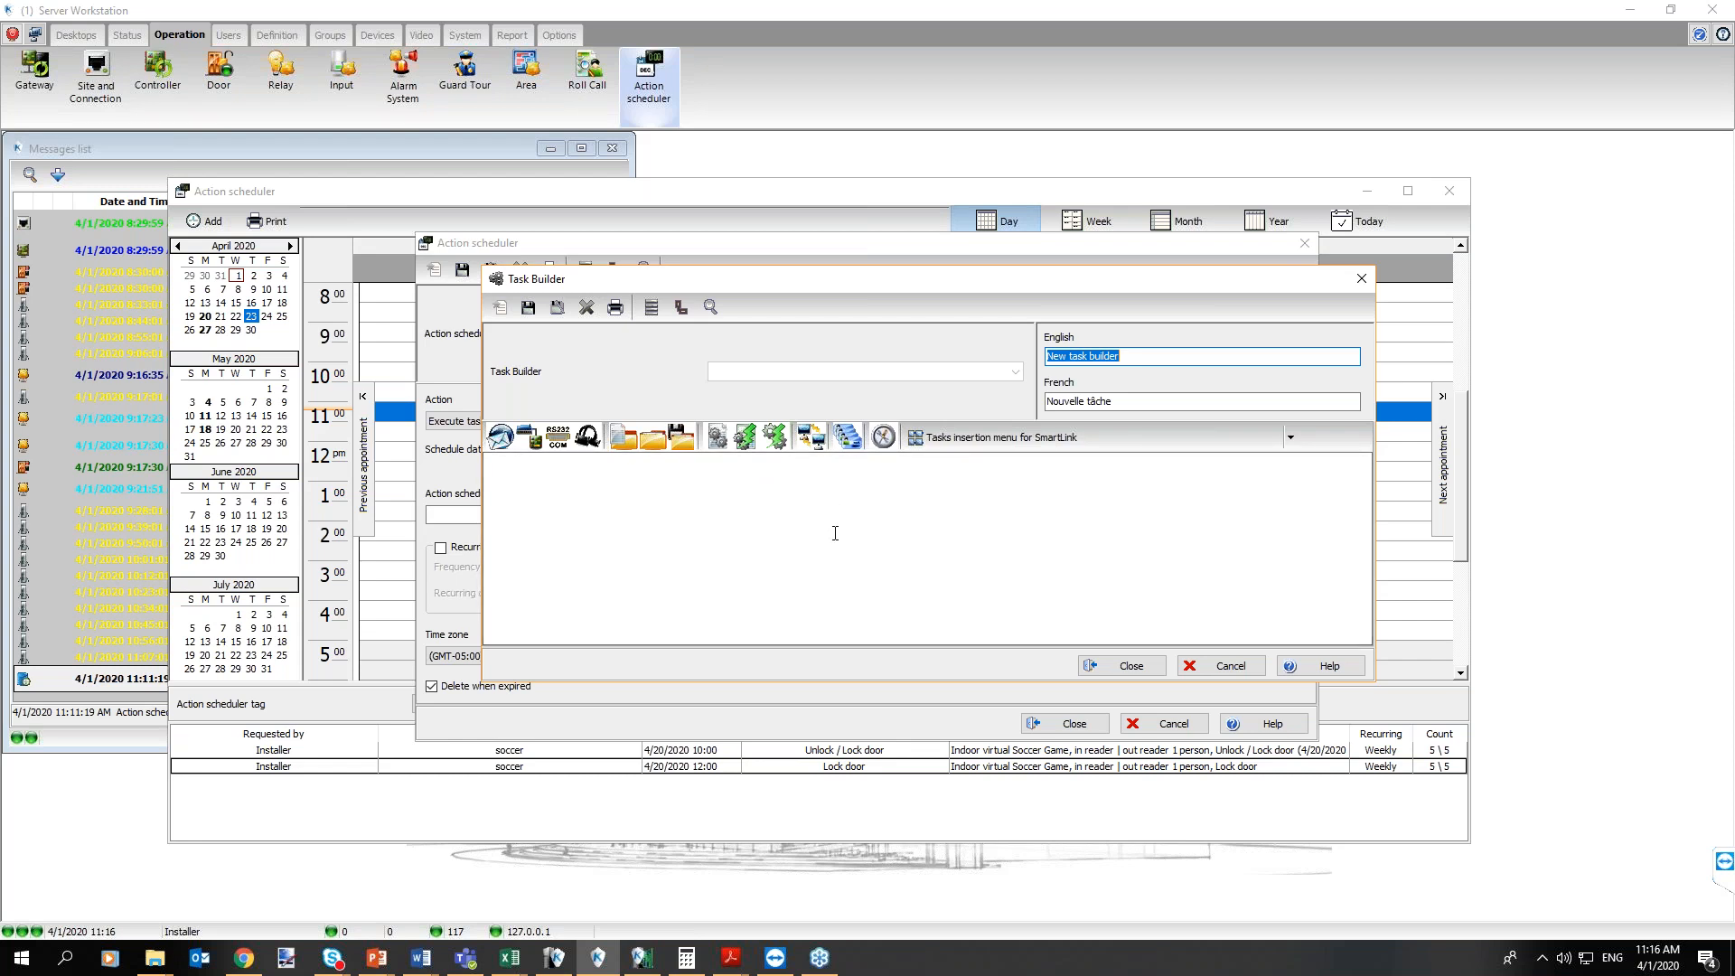
{"action": "type", "text": "Disav"}
{"action": "key", "text": "BackSpace"}
{"action": "type", "text": "ble readers and students"}
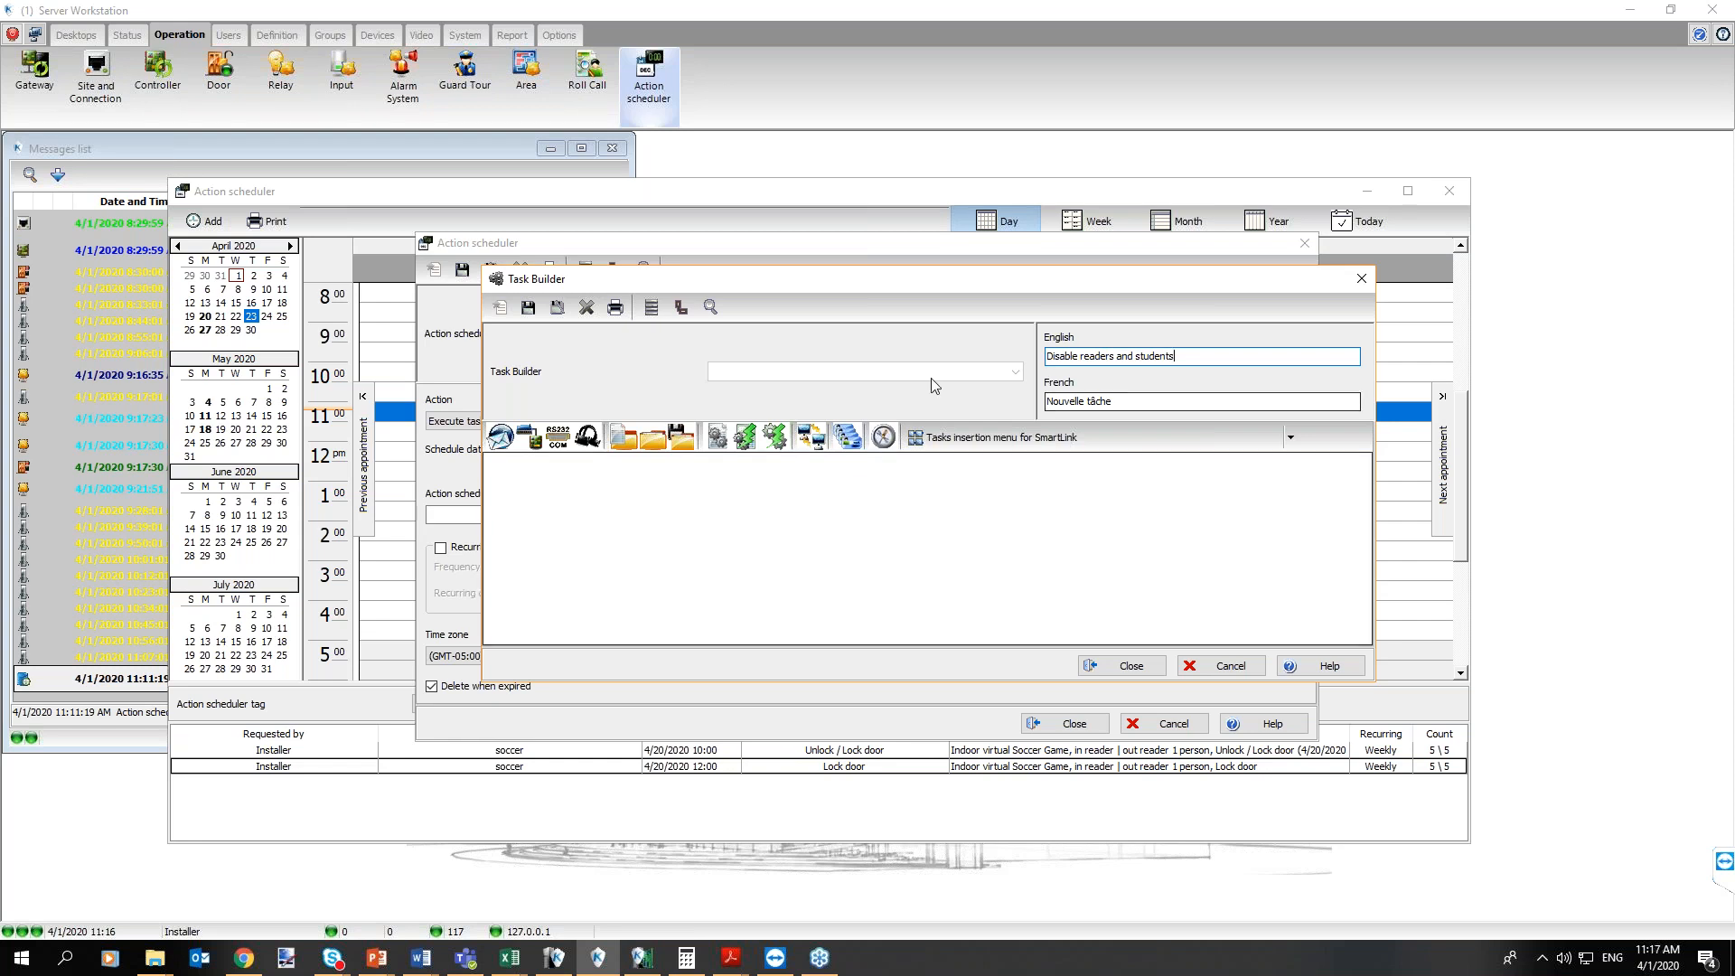
Add a batch card modification to the task that changes the card state of the Visitor card type to Invalid
{"action": "left_click", "coordinate": [849, 439]}
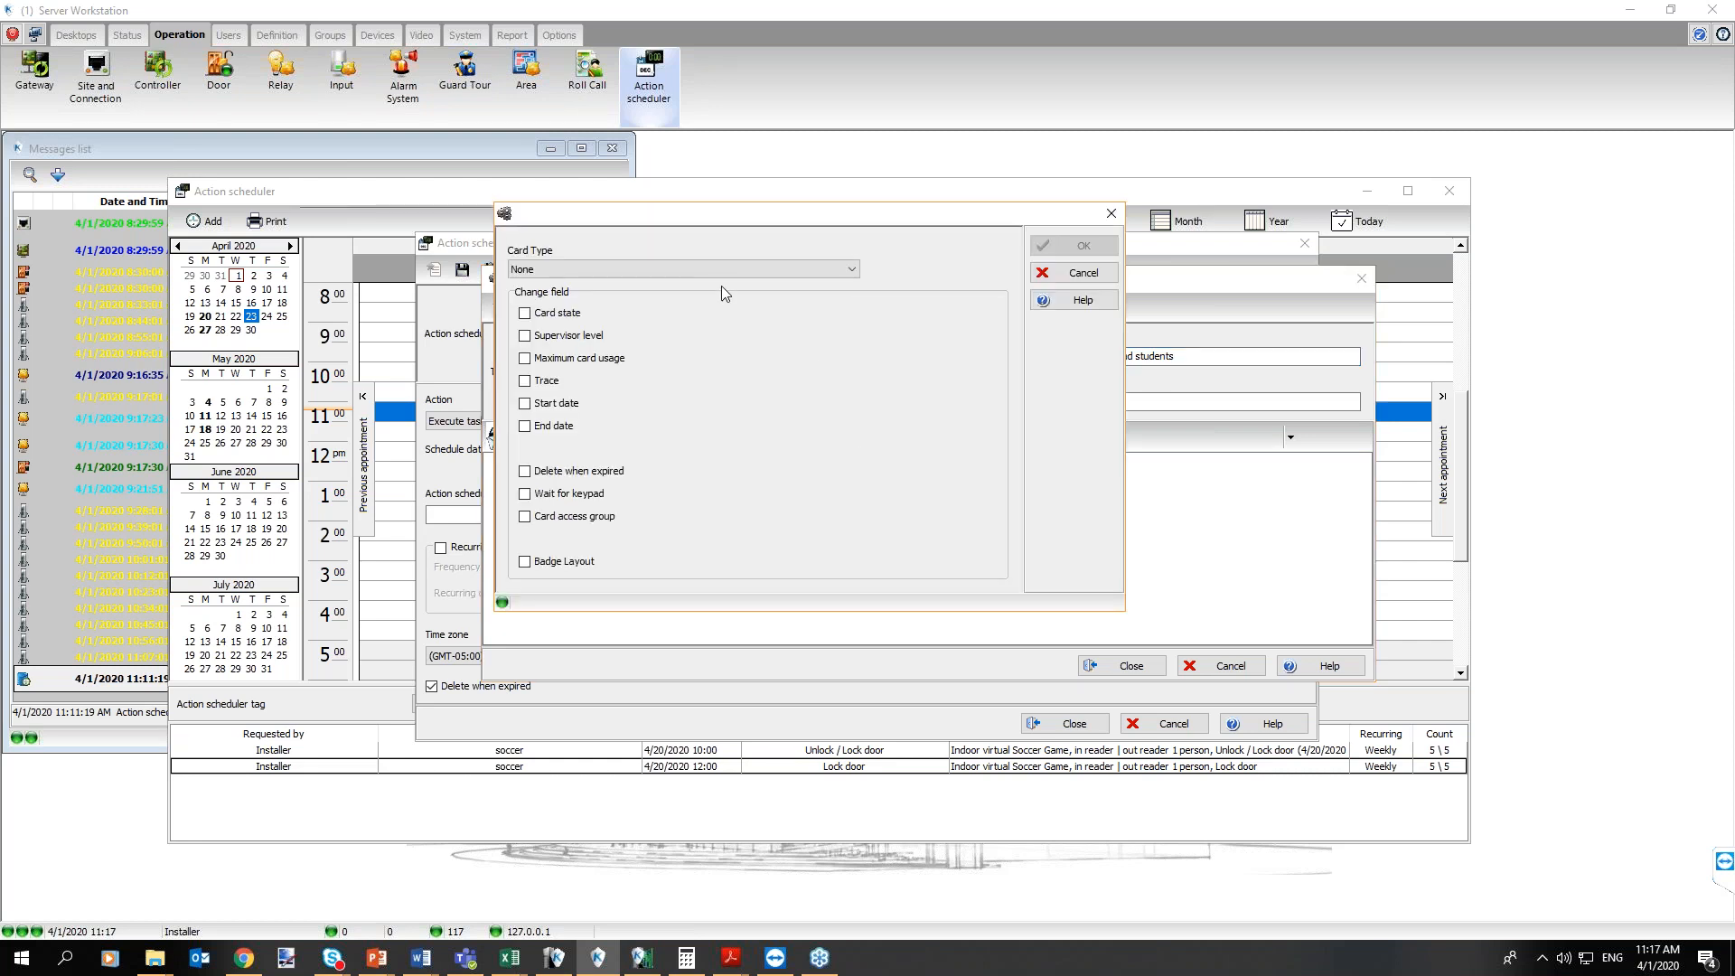
{"action": "left_click", "coordinate": [698, 268]}
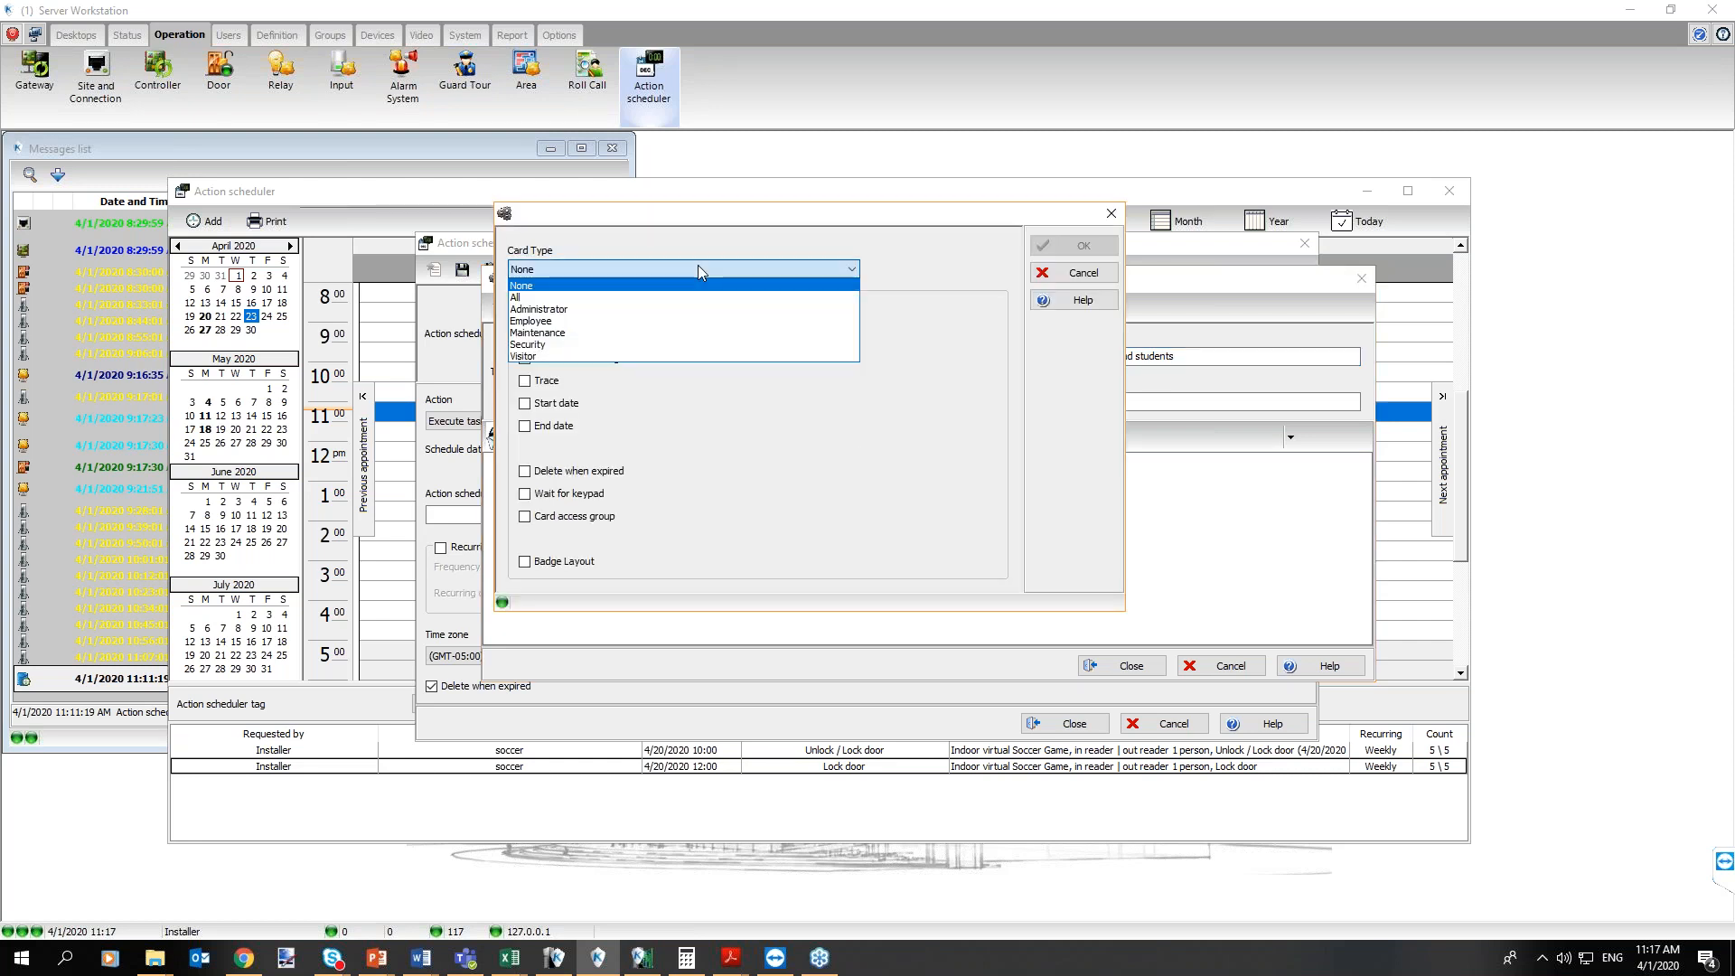
{"action": "left_click", "coordinate": [620, 358]}
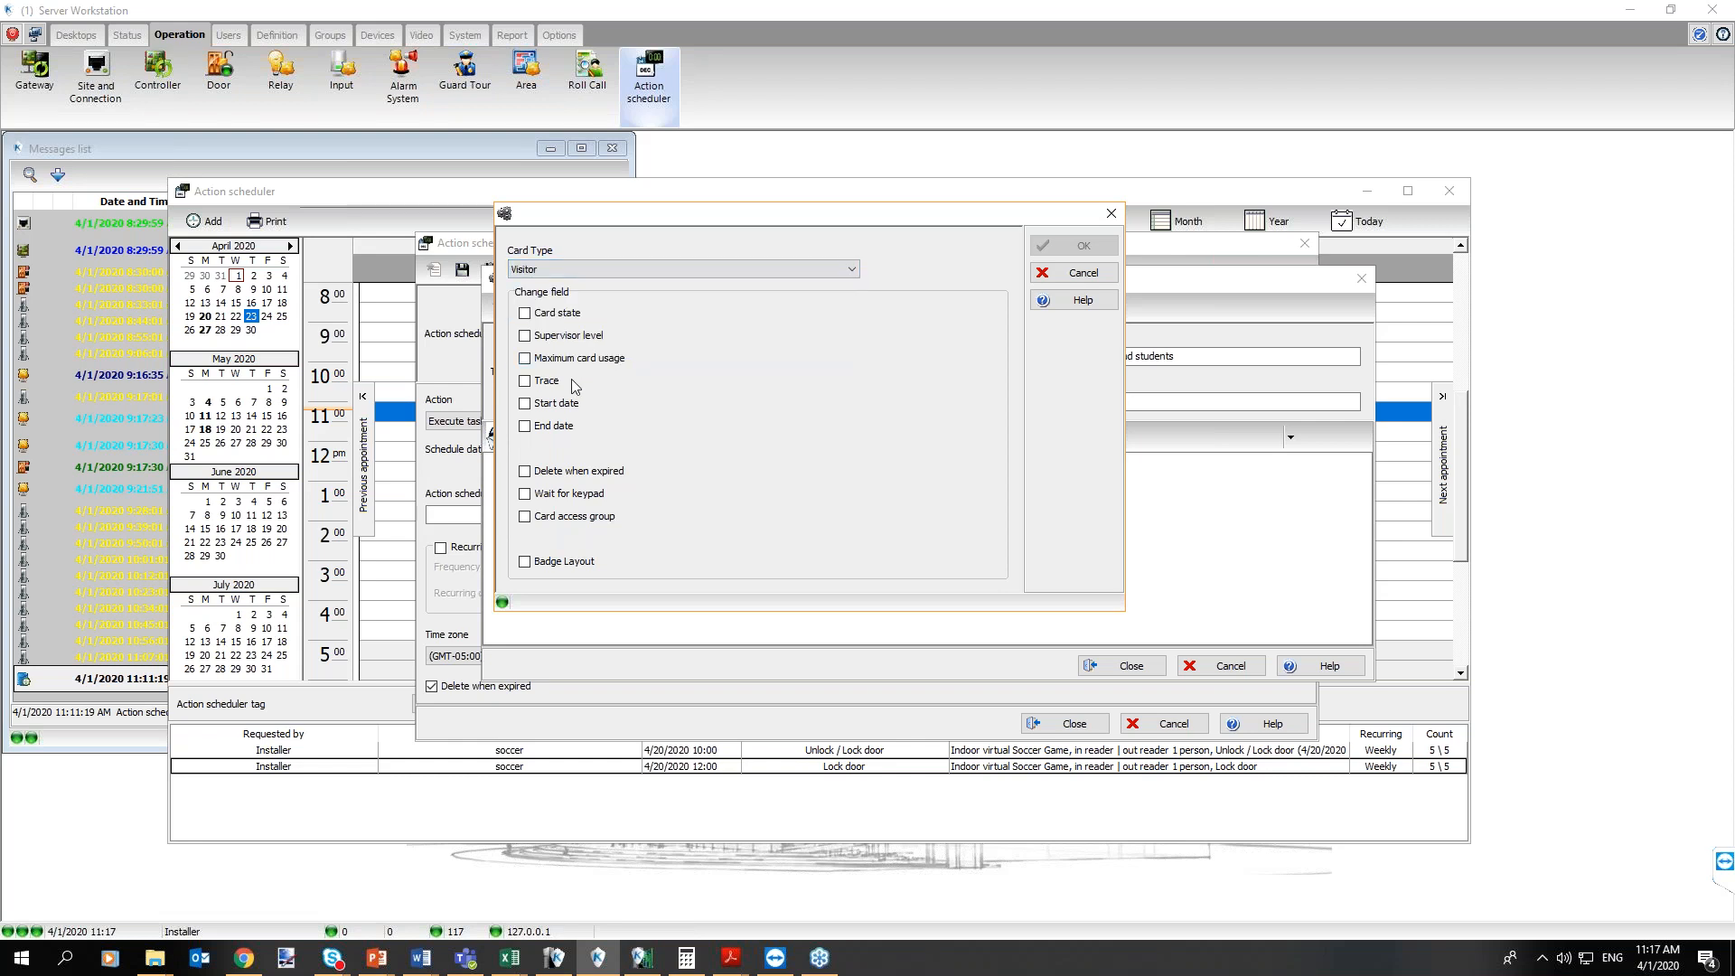
{"action": "left_click", "coordinate": [526, 313]}
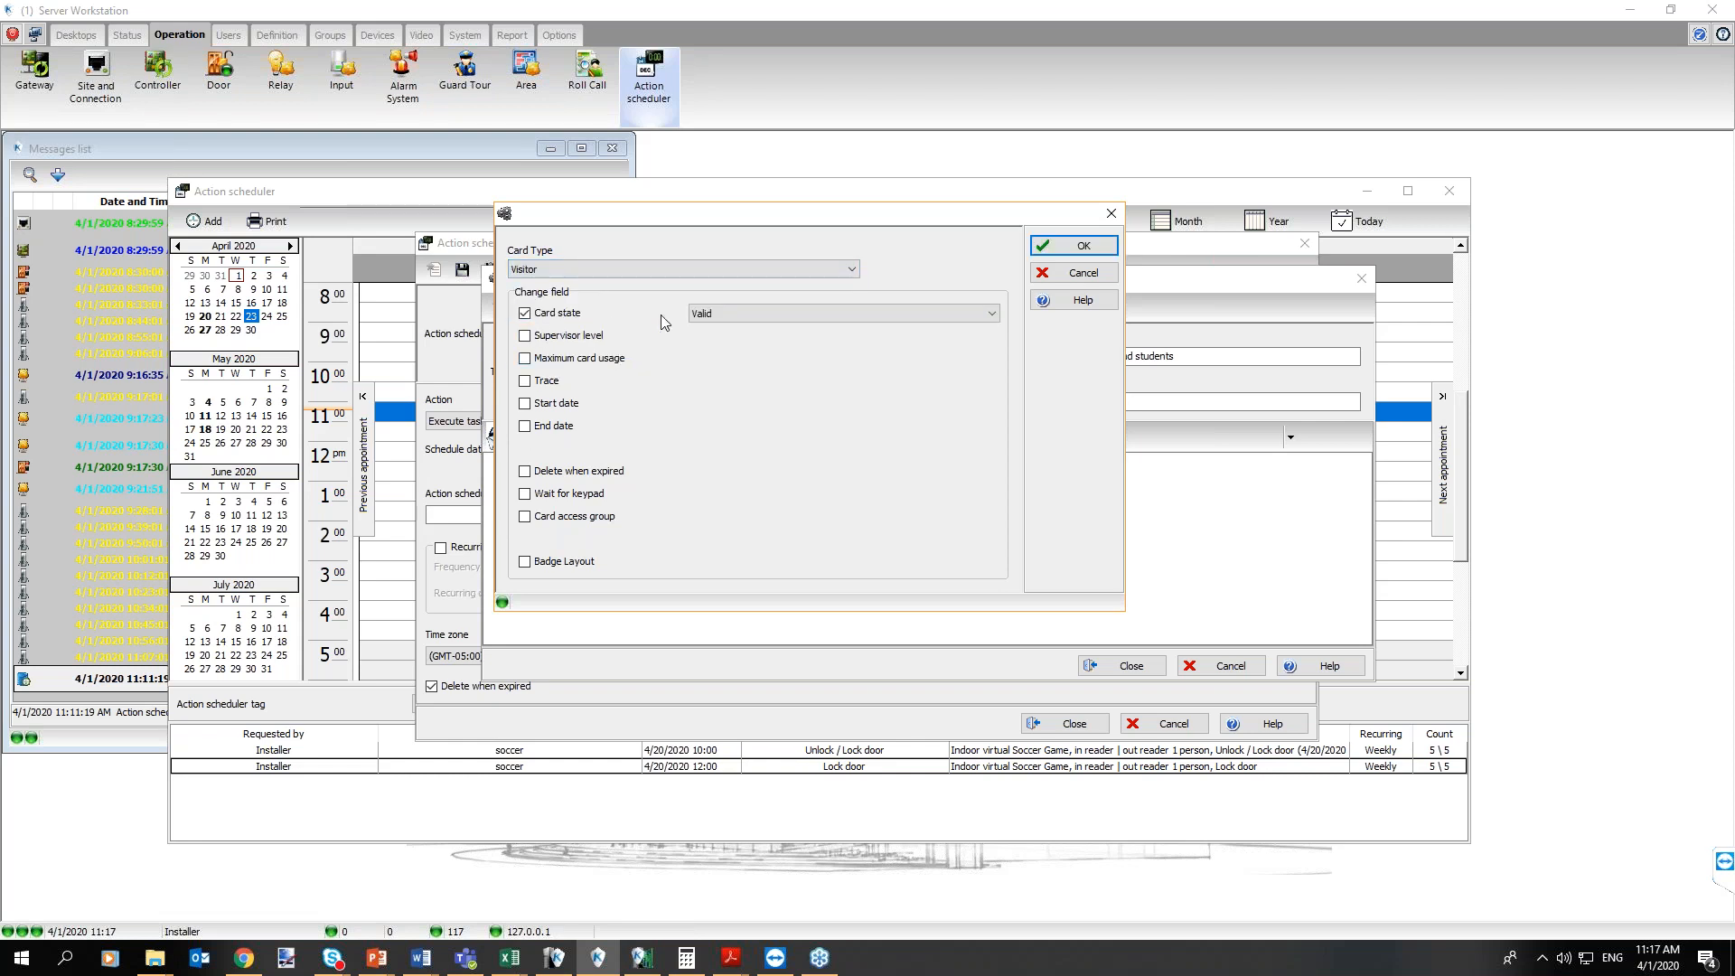
{"action": "left_click", "coordinate": [696, 313]}
{"action": "left_click", "coordinate": [723, 343]}
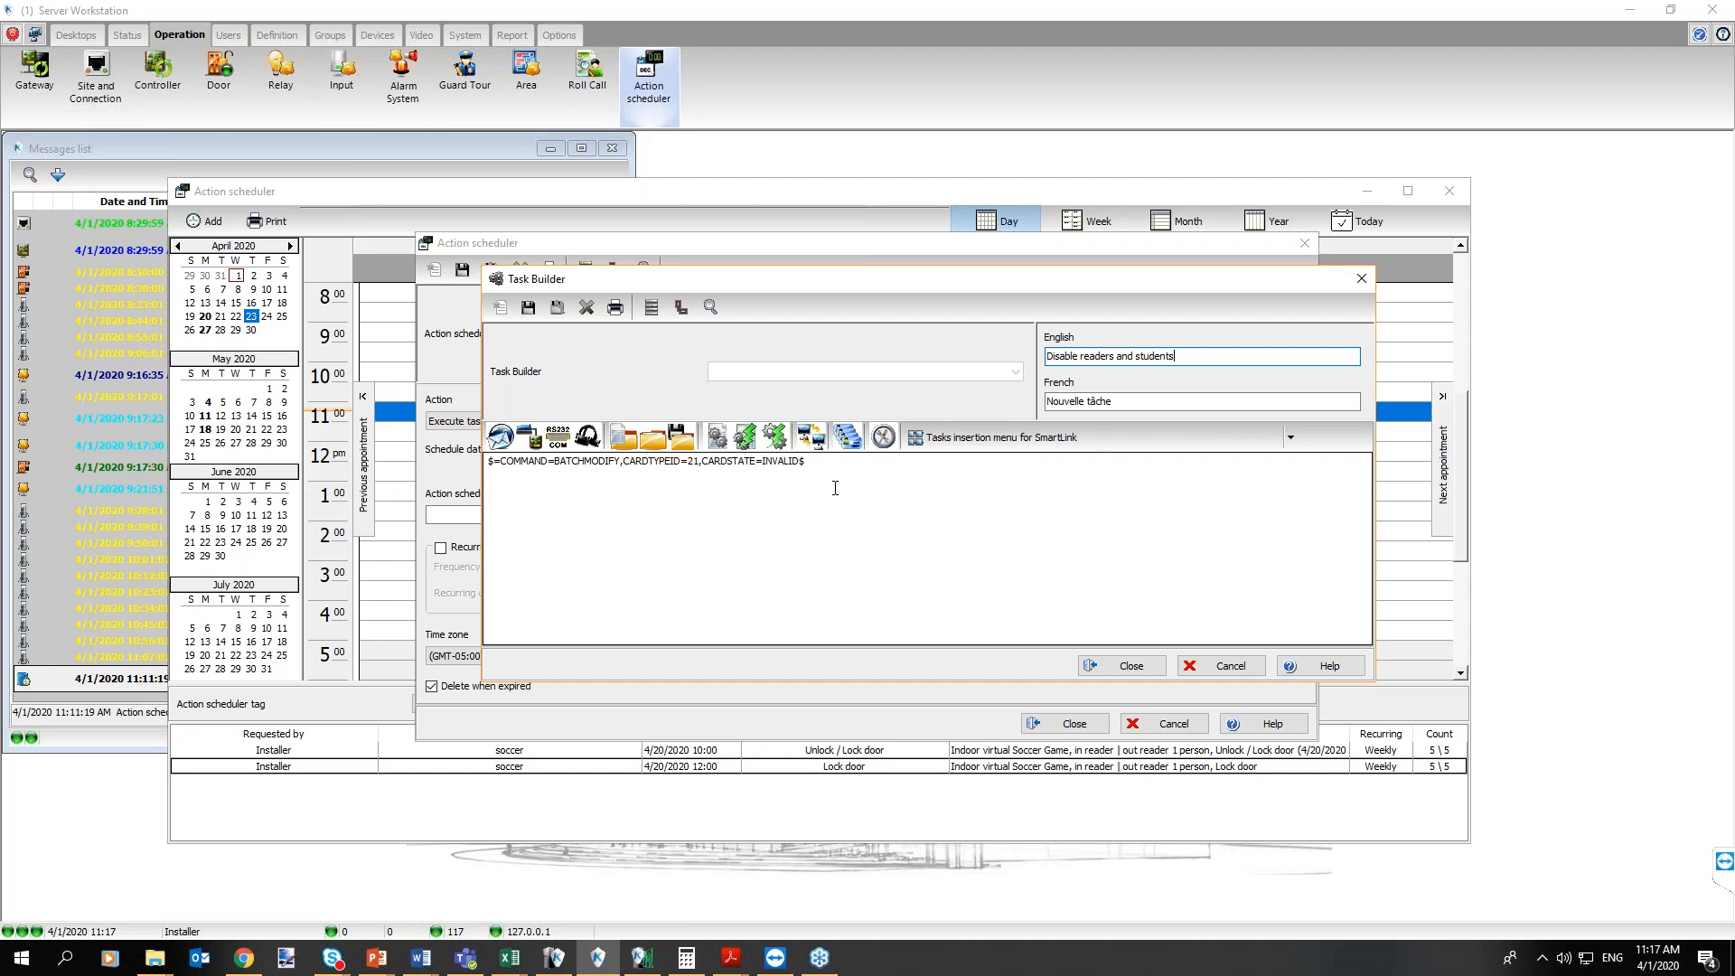
Add a SmartLink Disarm door command for the door "out reader 1 person" to the task
{"action": "left_click", "coordinate": [885, 438]}
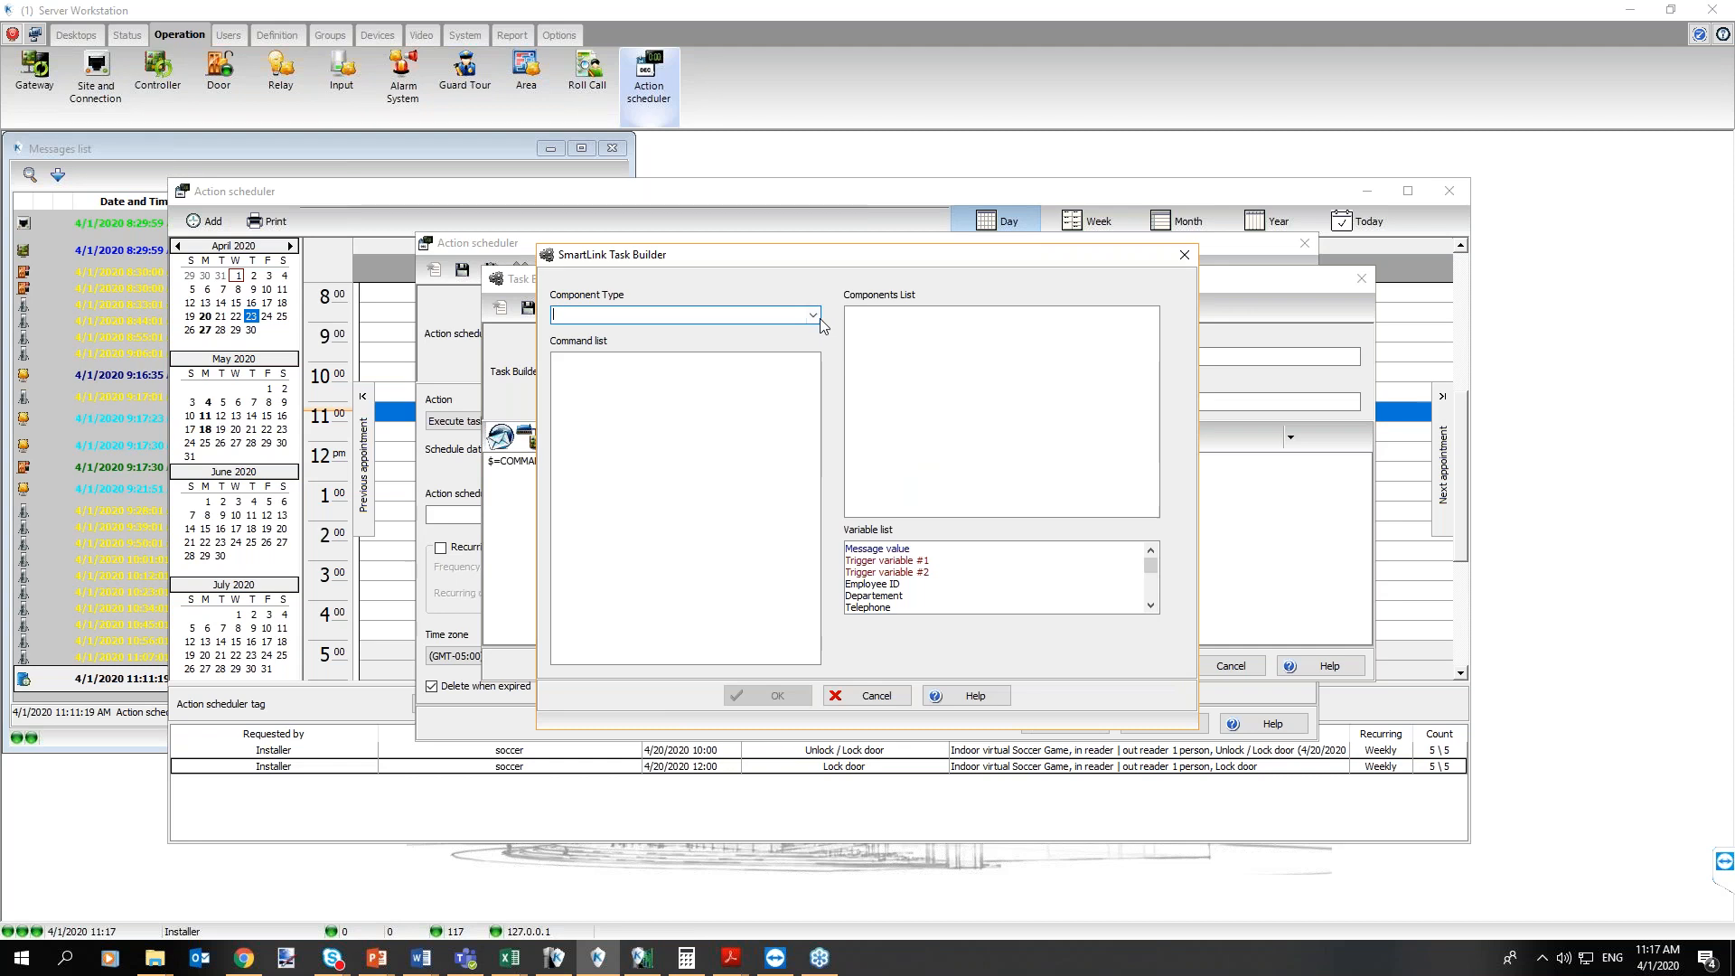
{"action": "left_click", "coordinate": [821, 318]}
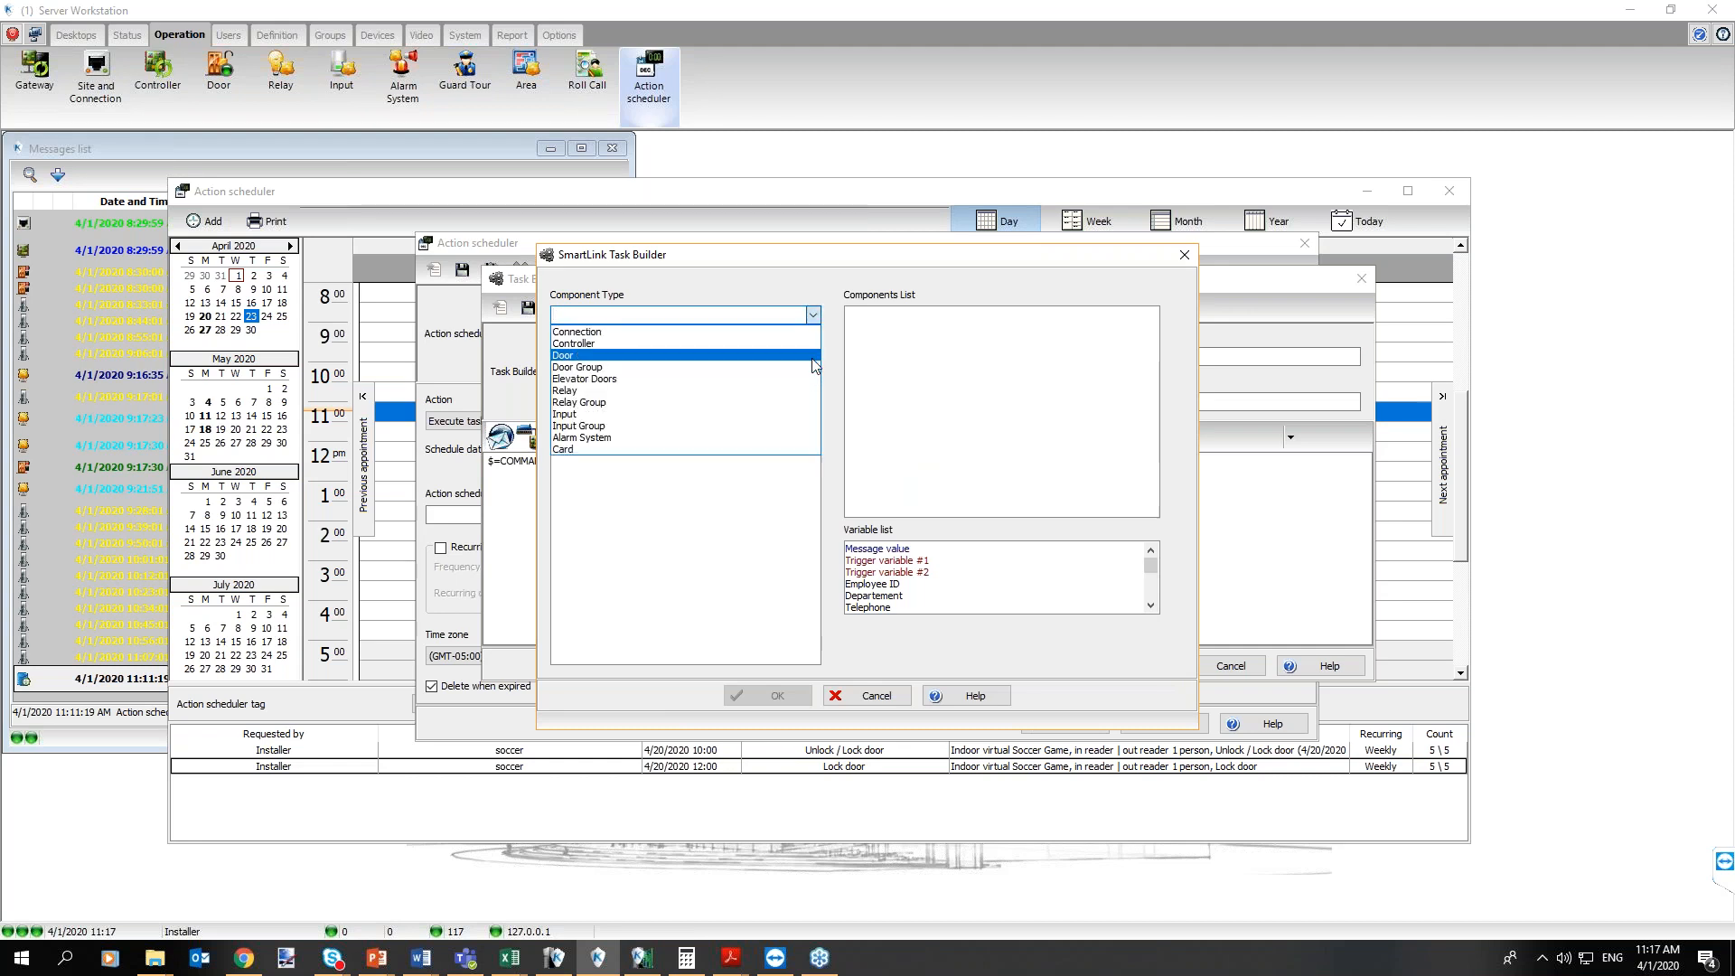
{"action": "left_click", "coordinate": [795, 355]}
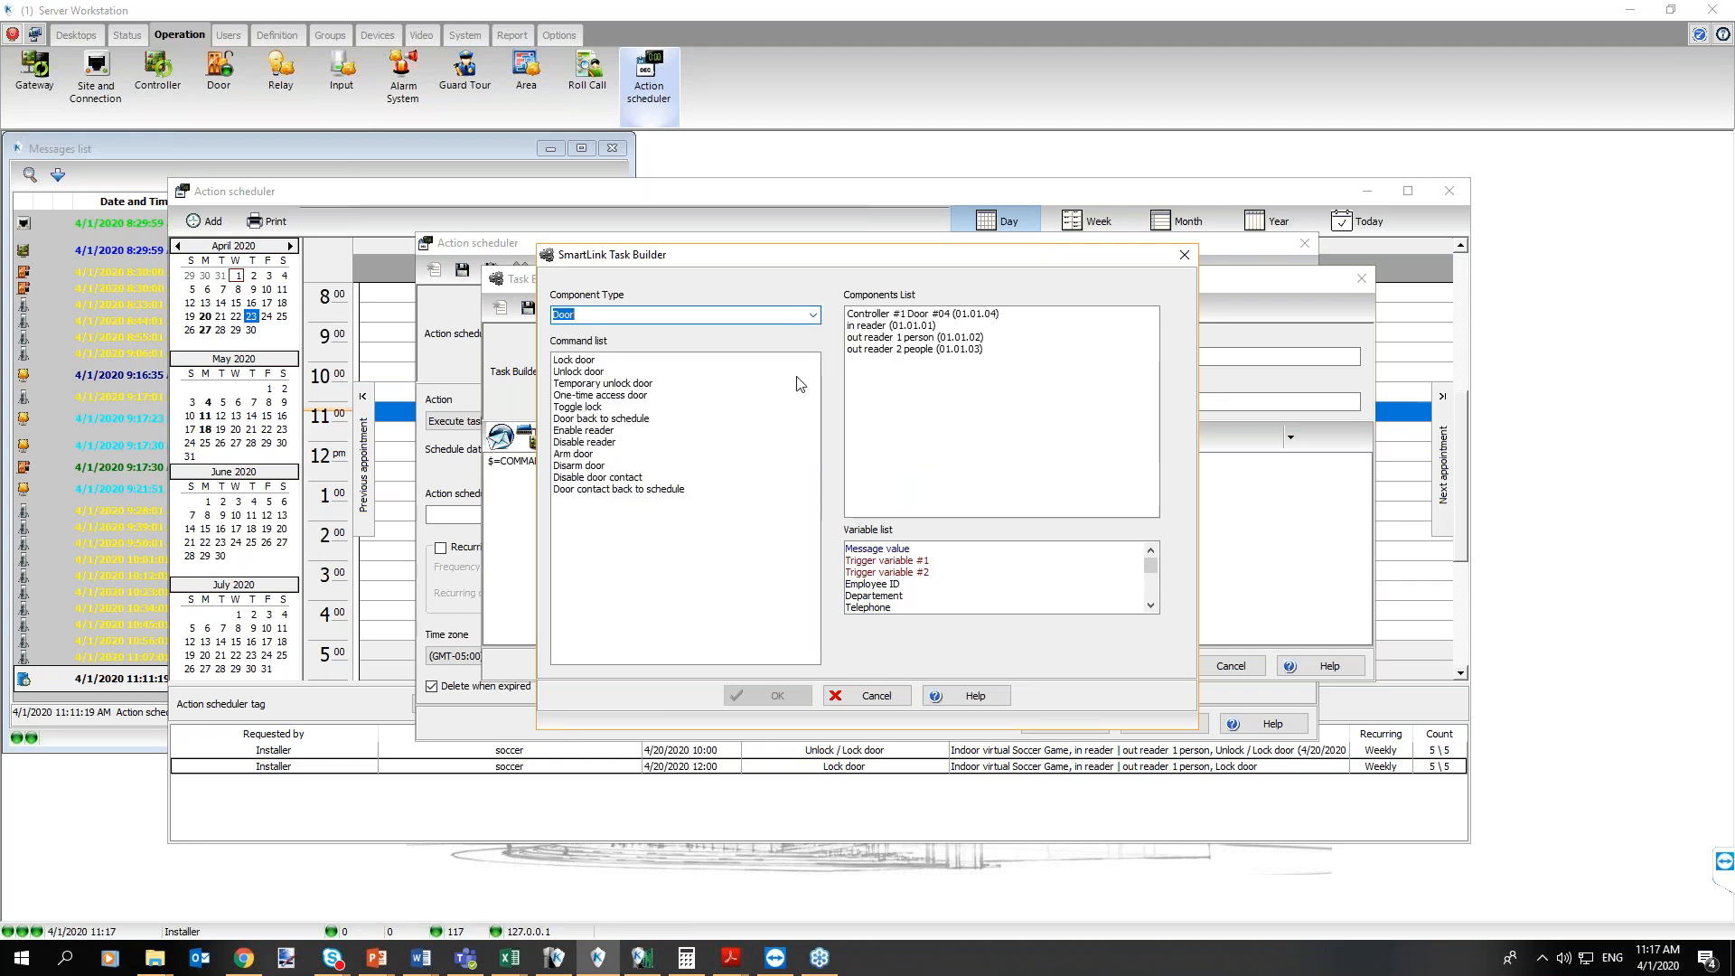
{"action": "left_click", "coordinate": [600, 466]}
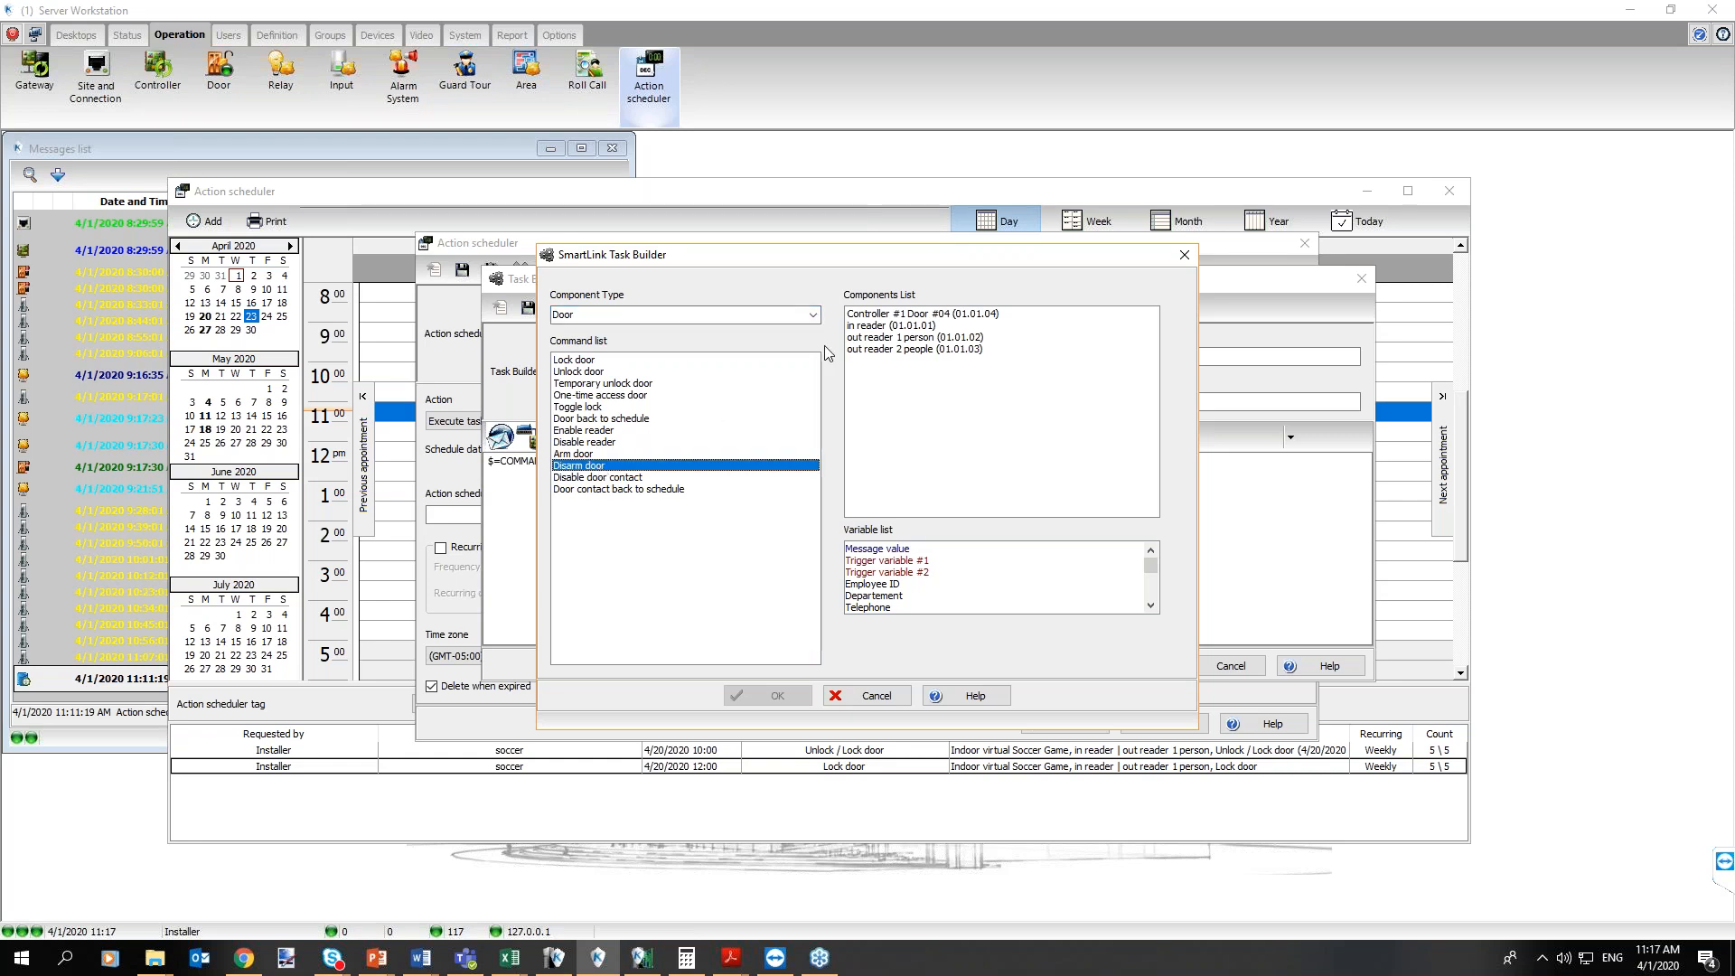
{"action": "left_click", "coordinate": [876, 338]}
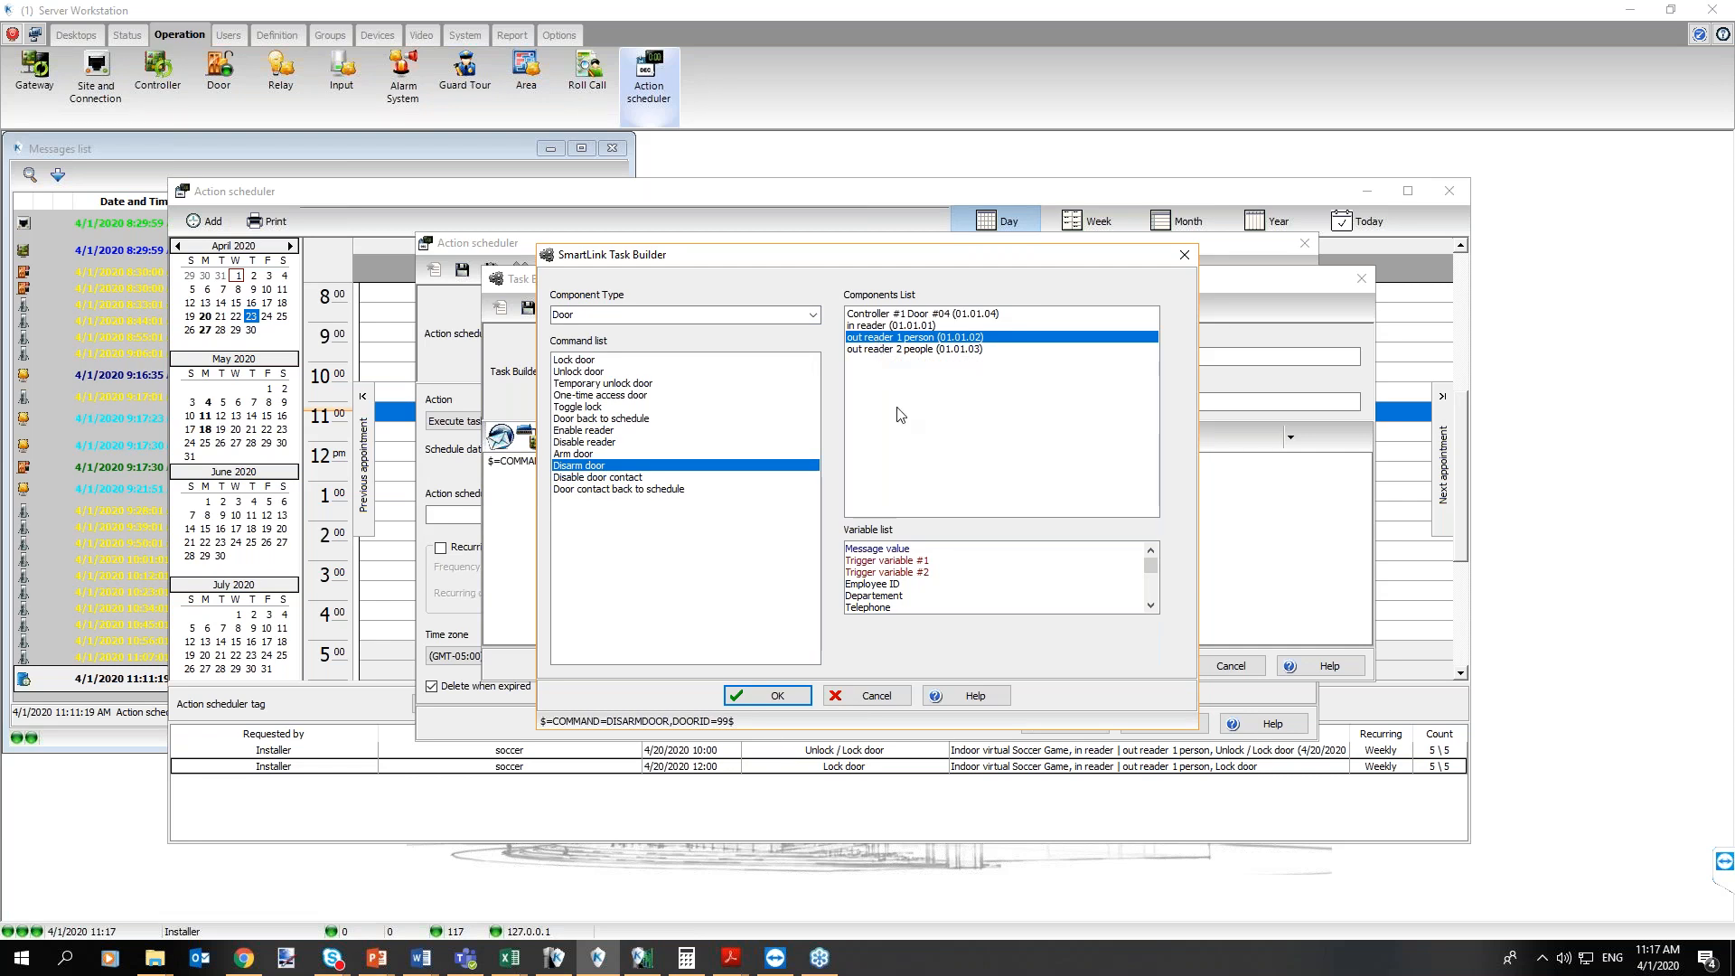
{"action": "left_click", "coordinate": [772, 696]}
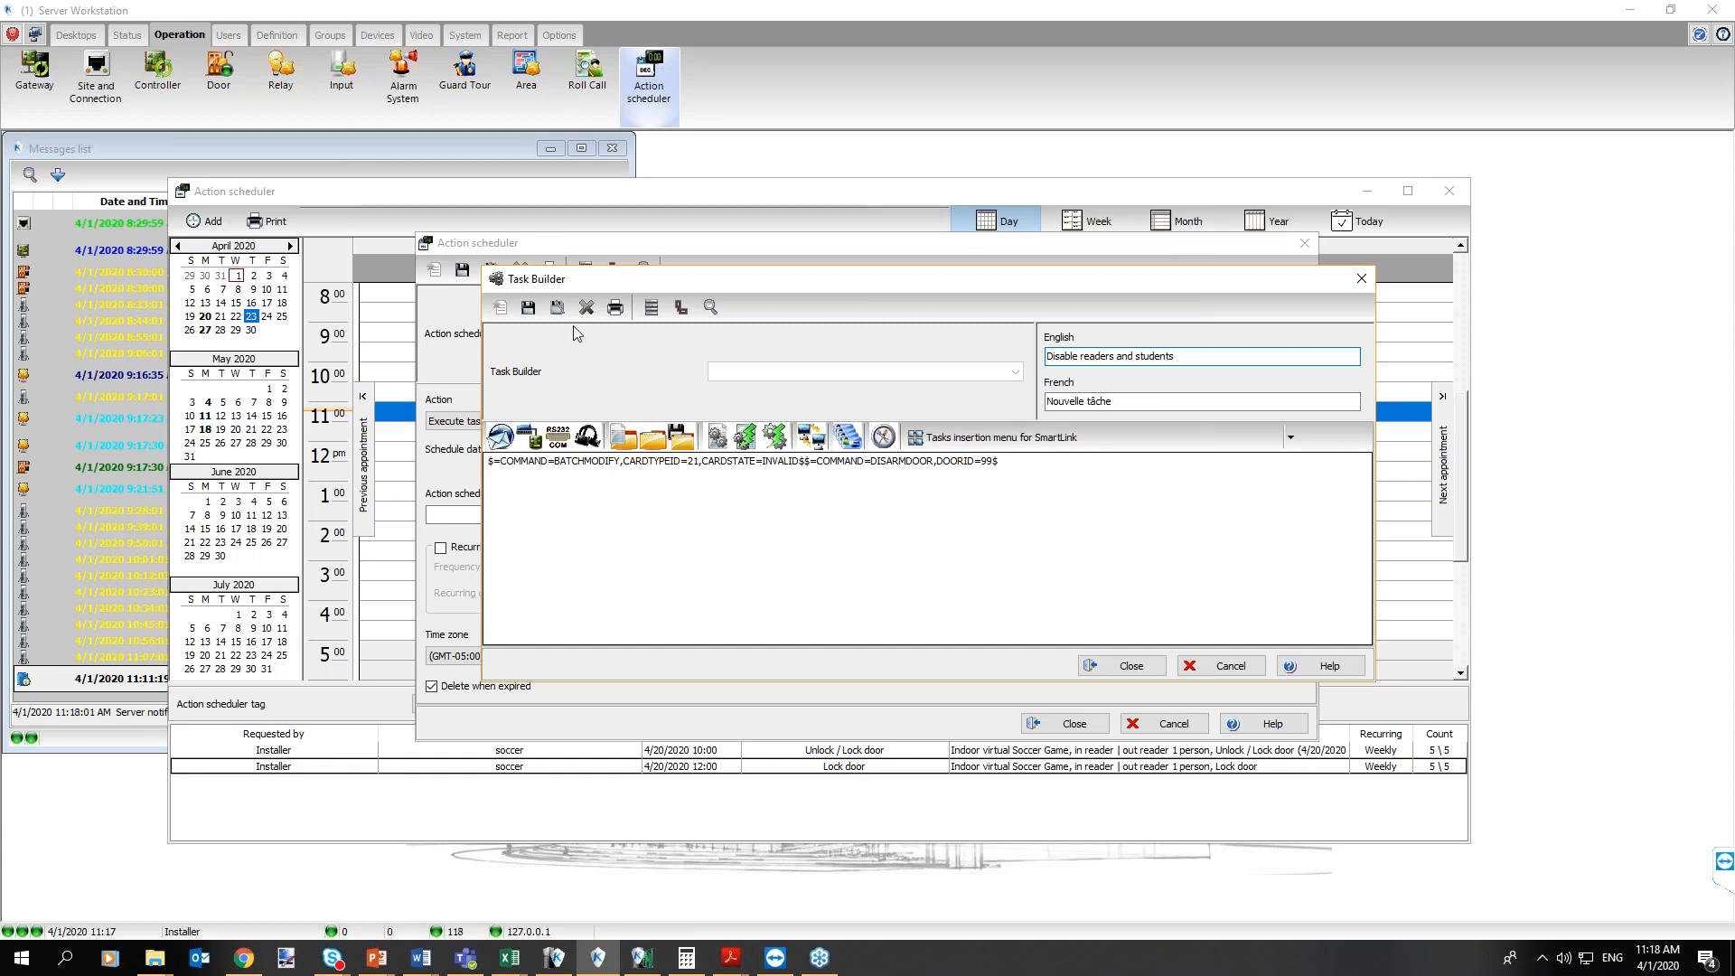
Save the "Disable readers and students" task and the School End event action that uses it
{"action": "left_click", "coordinate": [528, 309]}
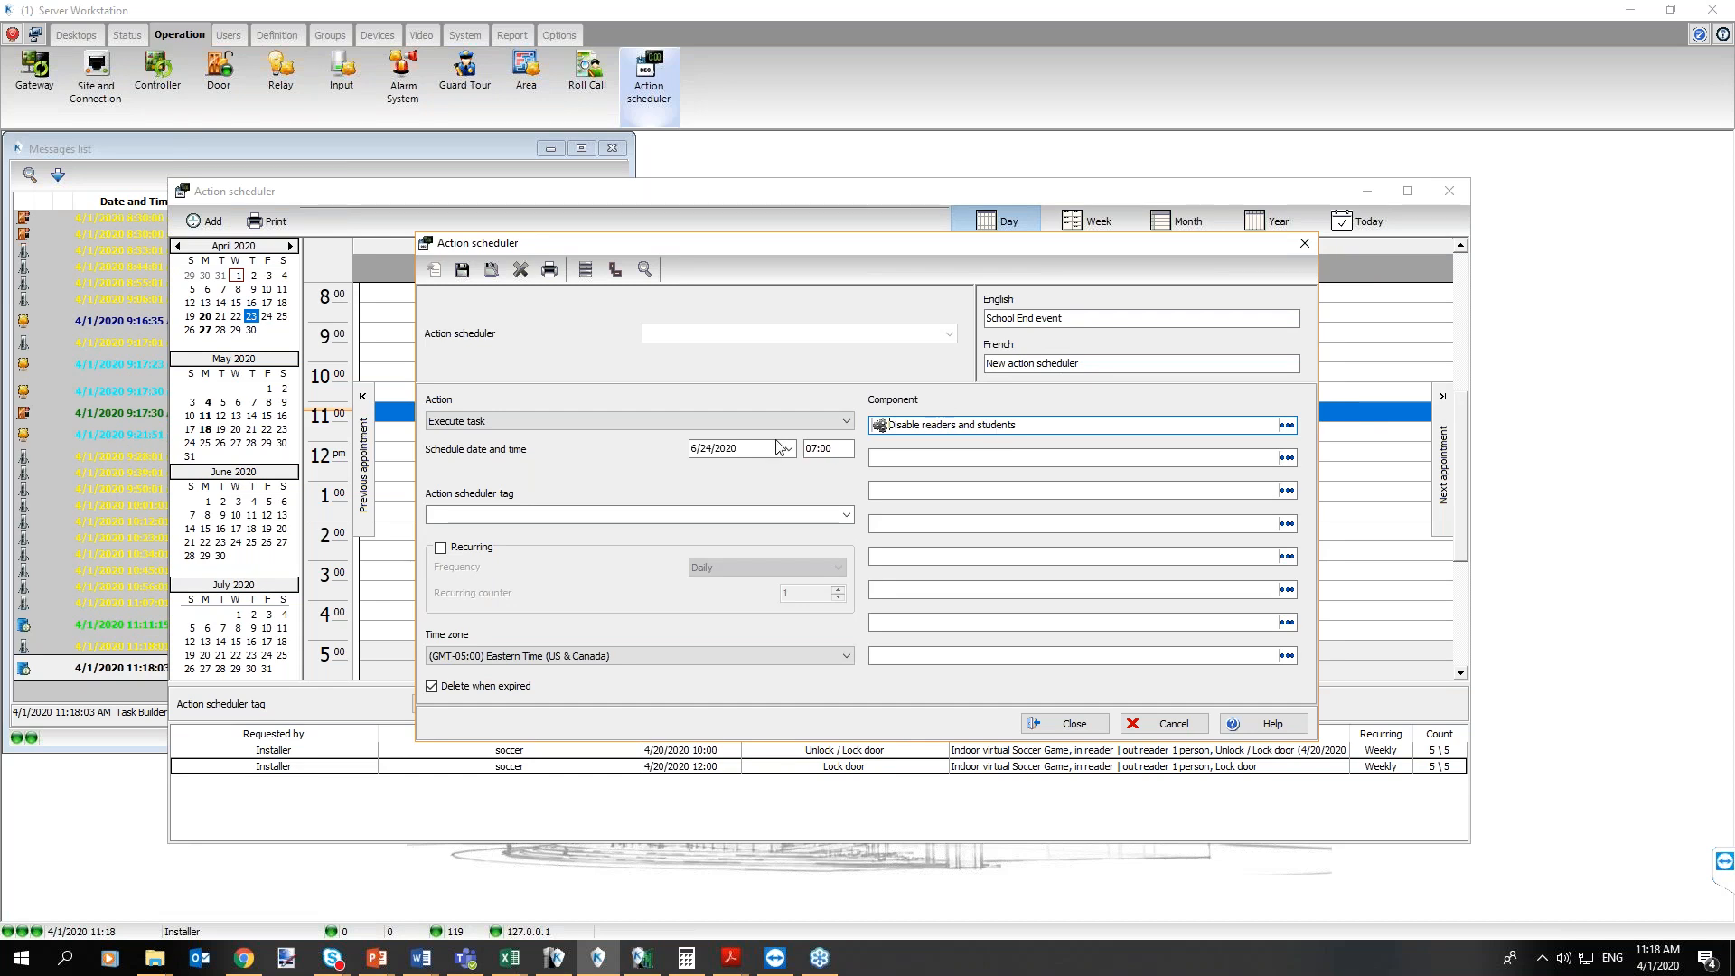
{"action": "left_click", "coordinate": [462, 271]}
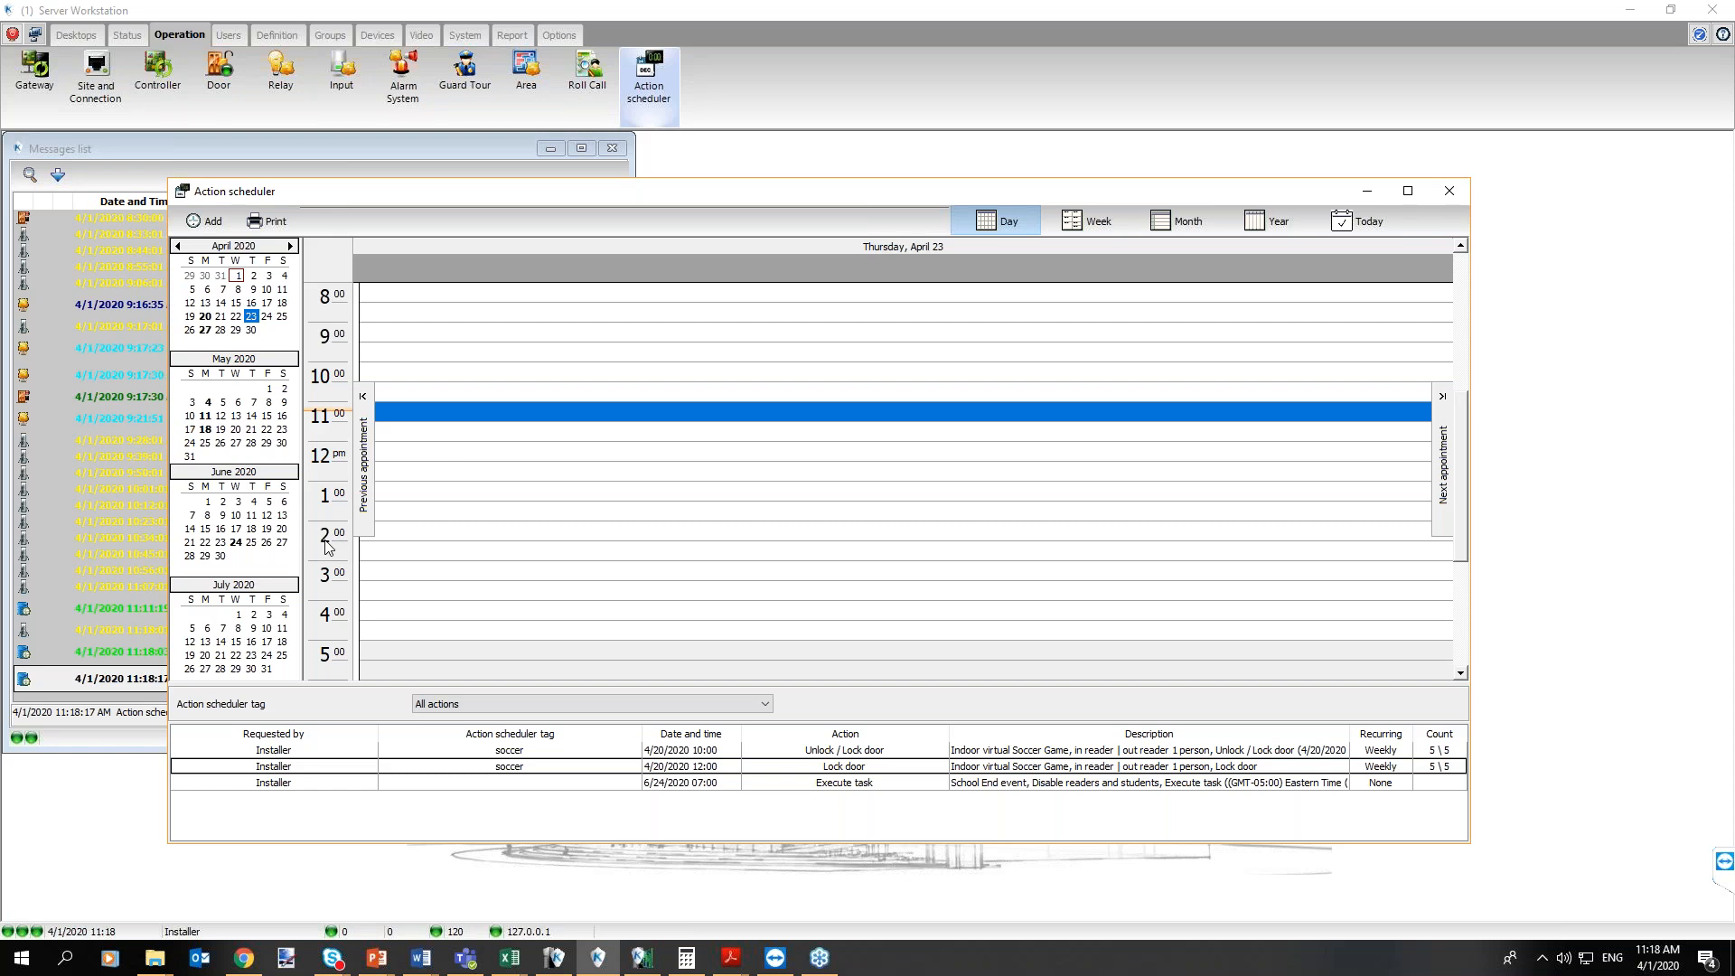
{"action": "left_click", "coordinate": [1663, 575]}
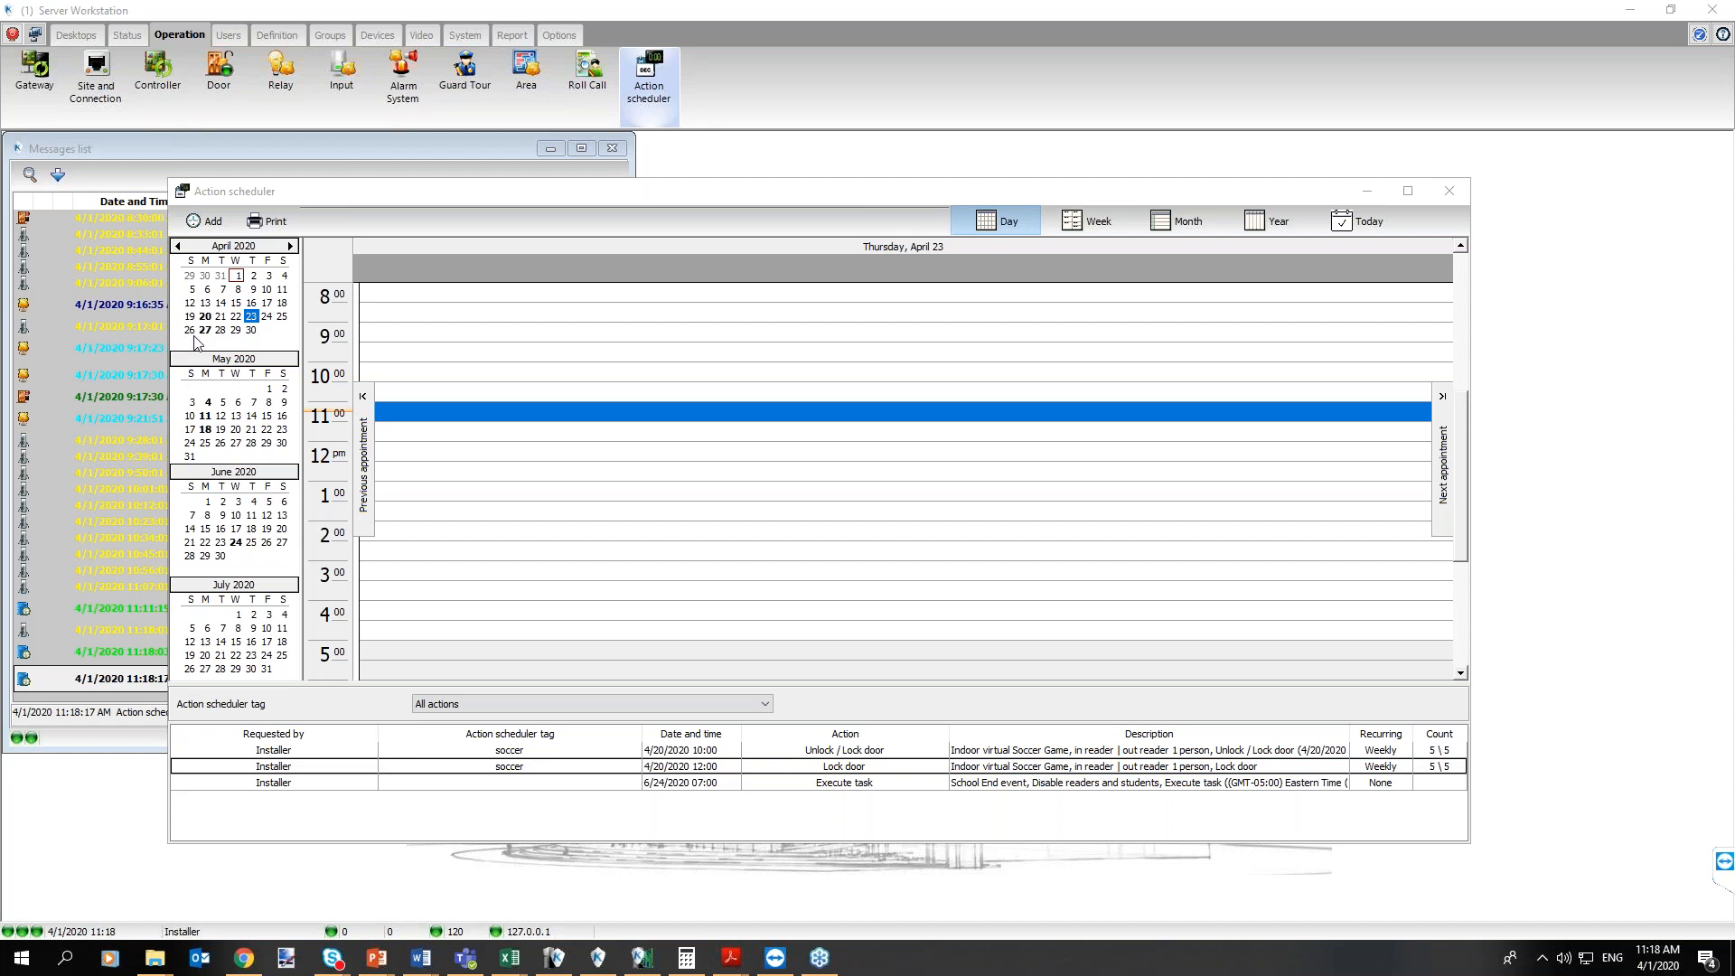
Review the scheduled actions in the calendar from April 19 to May 30, June 7 to July 4, and June 24–25
{"action": "left_click_drag", "start_coordinate": [191, 325], "coordinate": [287, 476]}
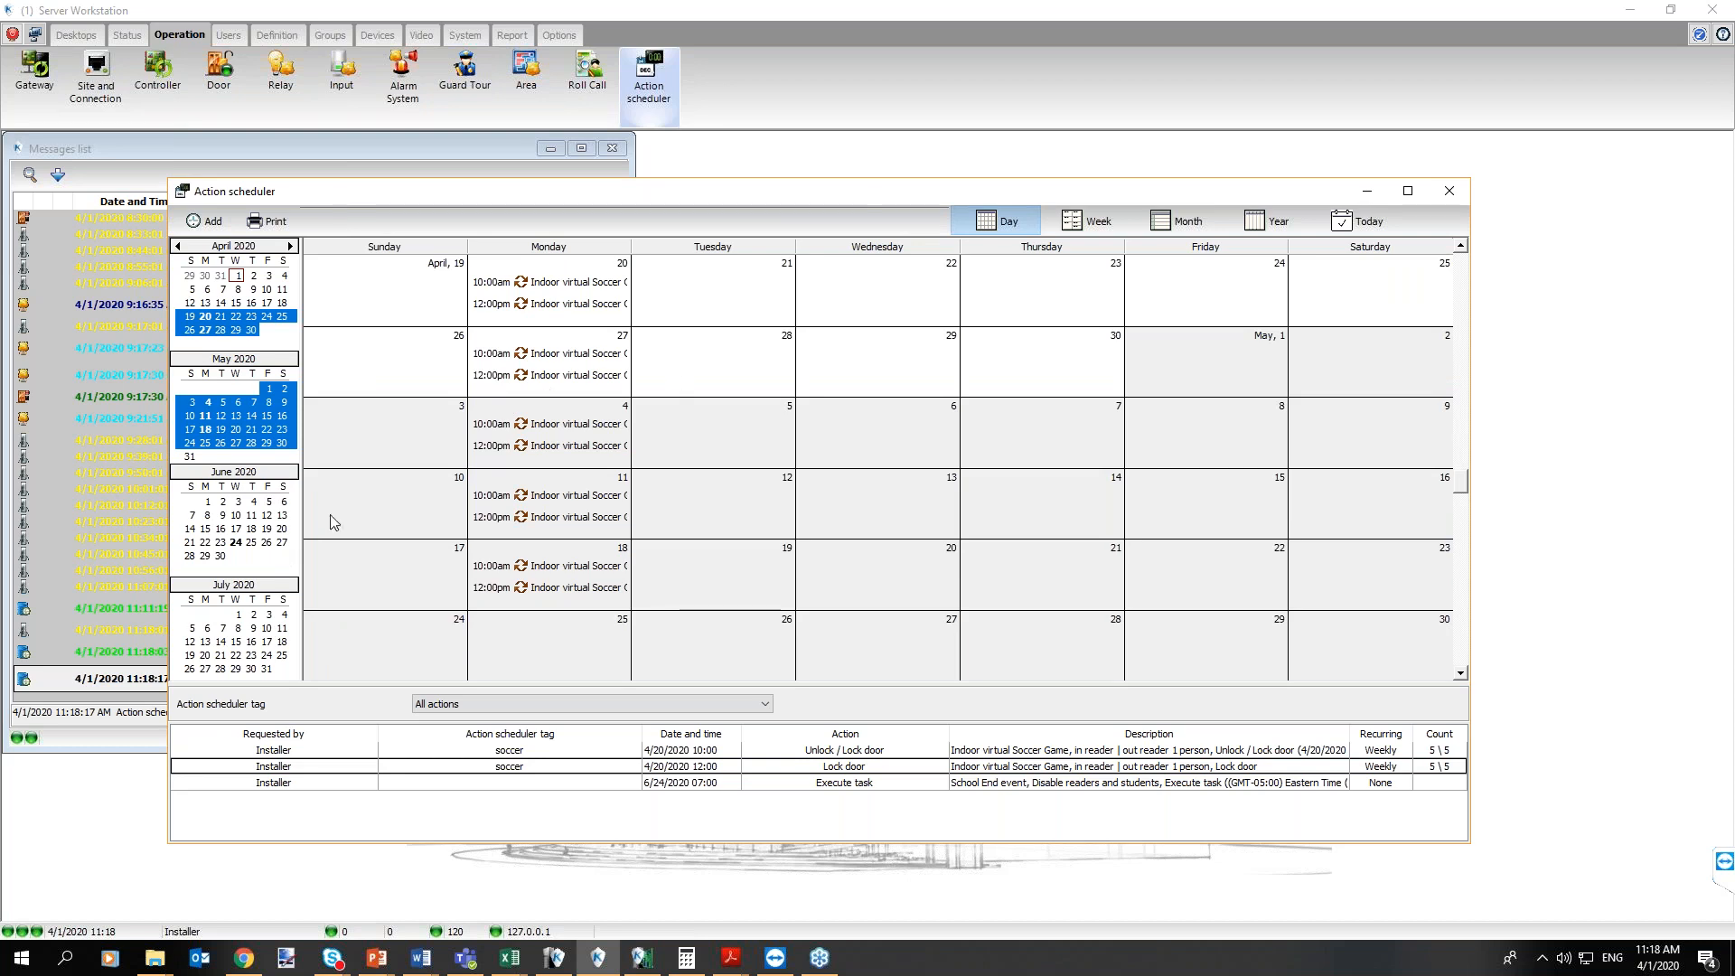
{"action": "left_click_drag", "start_coordinate": [192, 515], "coordinate": [249, 556]}
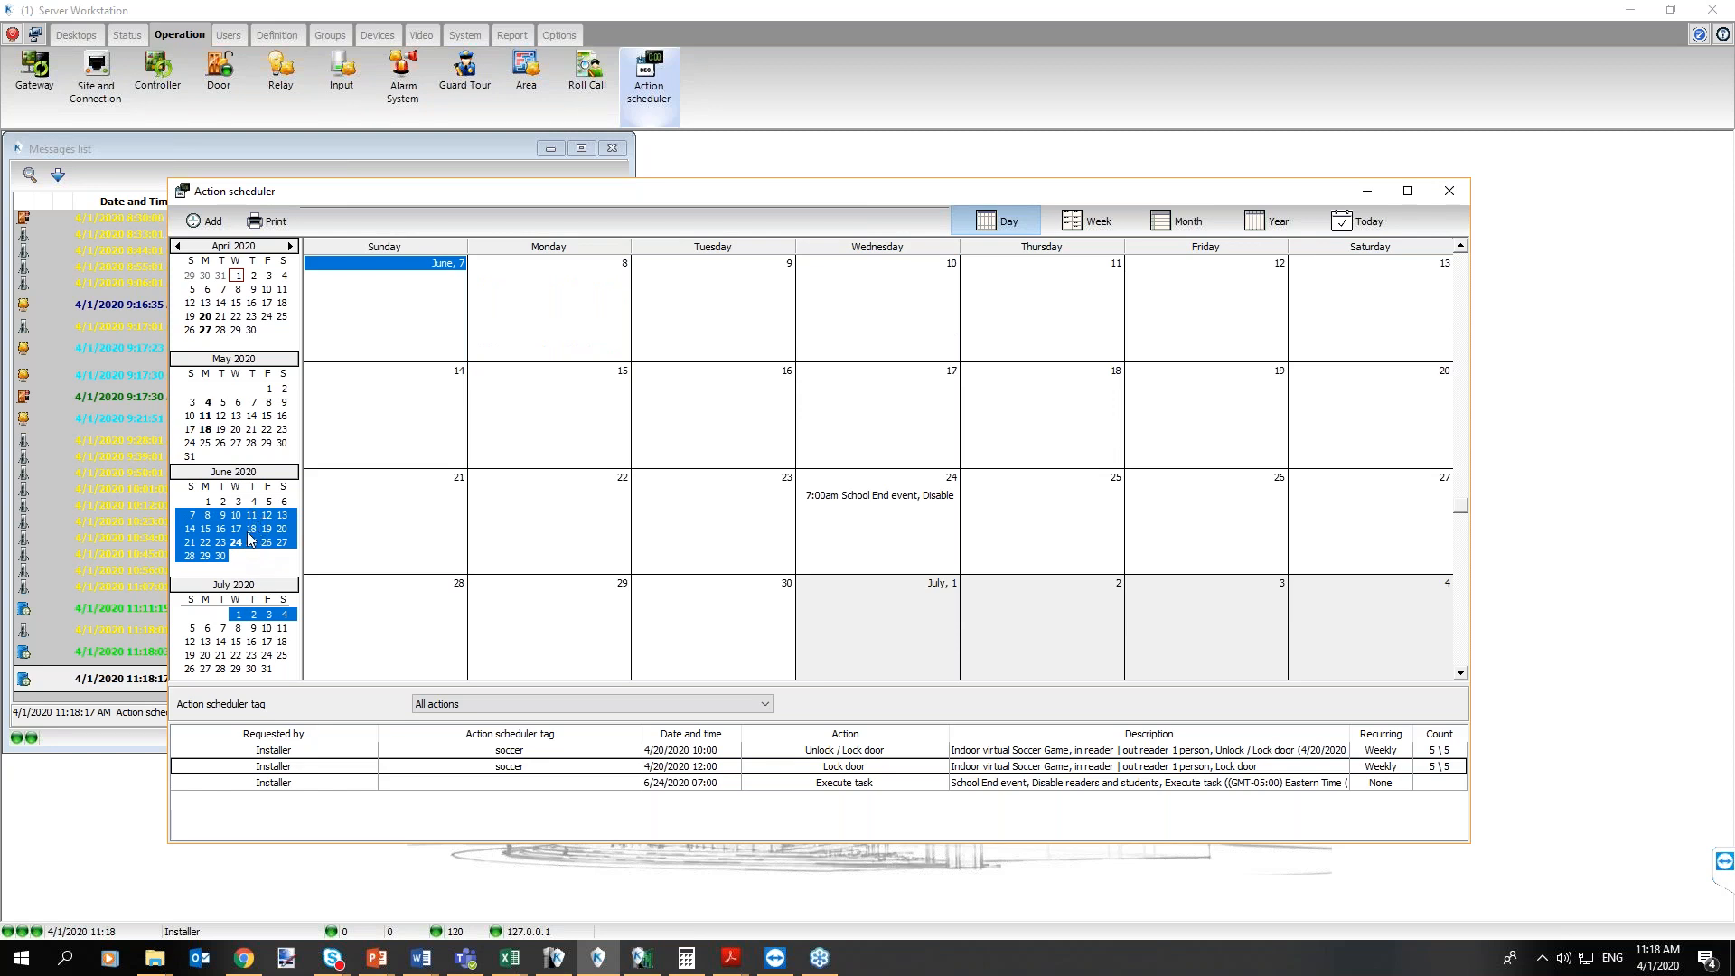
{"action": "left_click", "coordinate": [251, 516]}
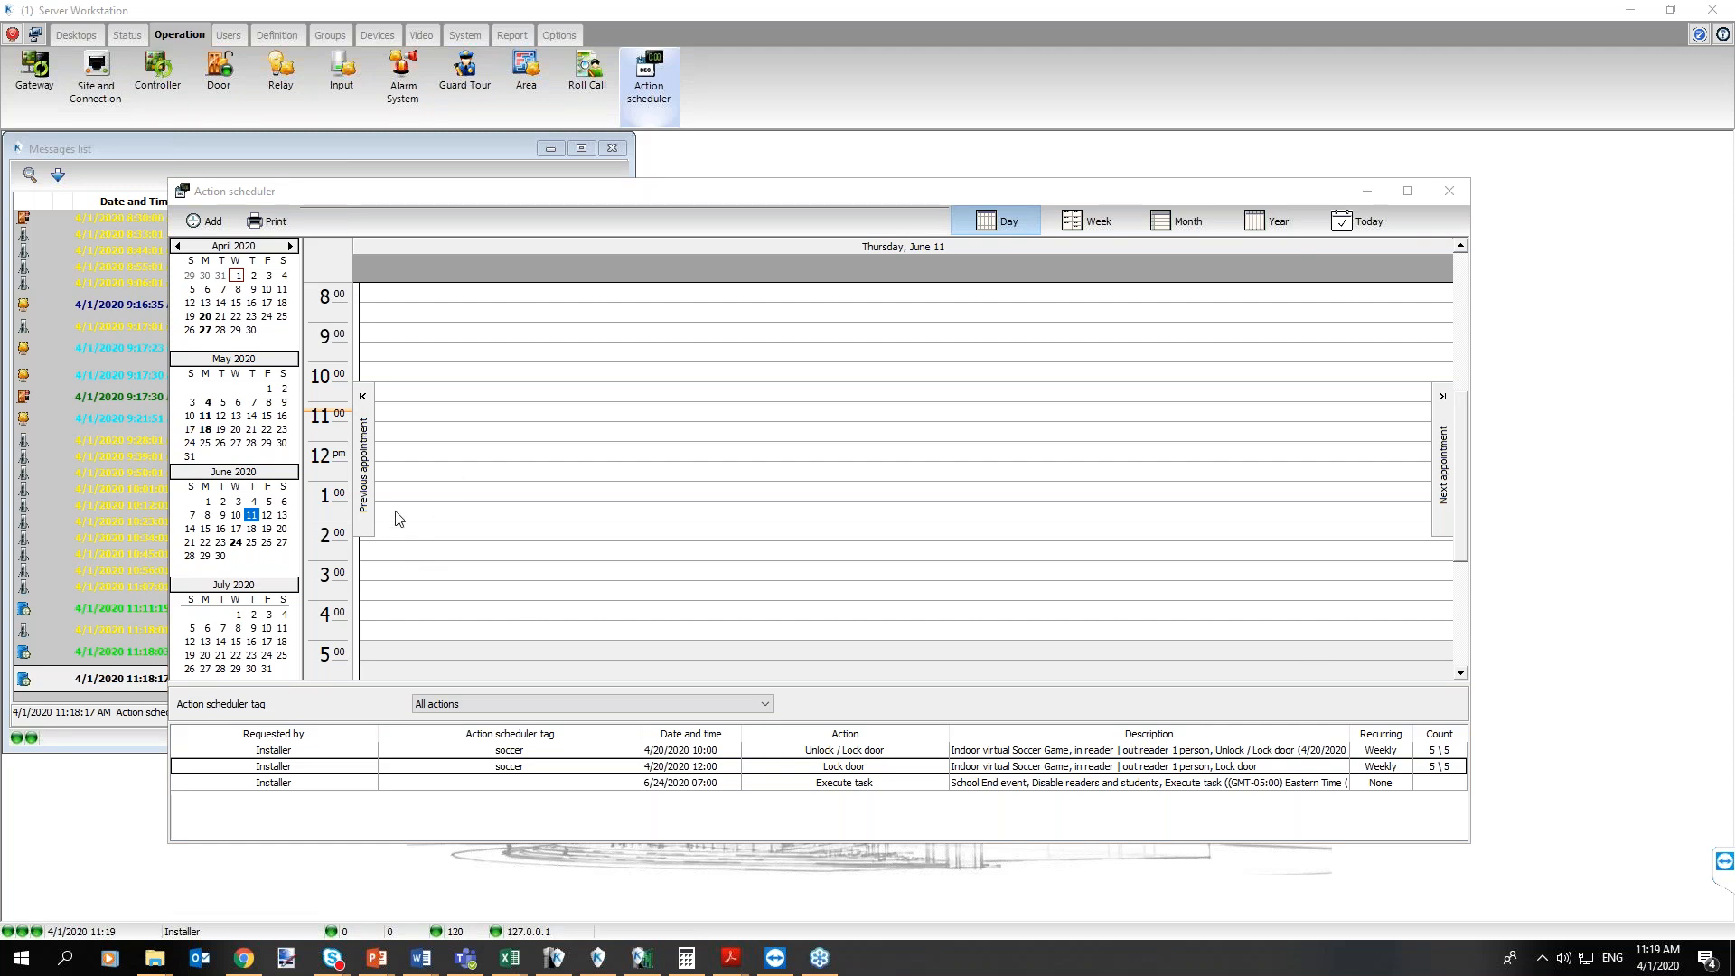
{"action": "left_click_drag", "start_coordinate": [234, 545], "coordinate": [256, 550]}
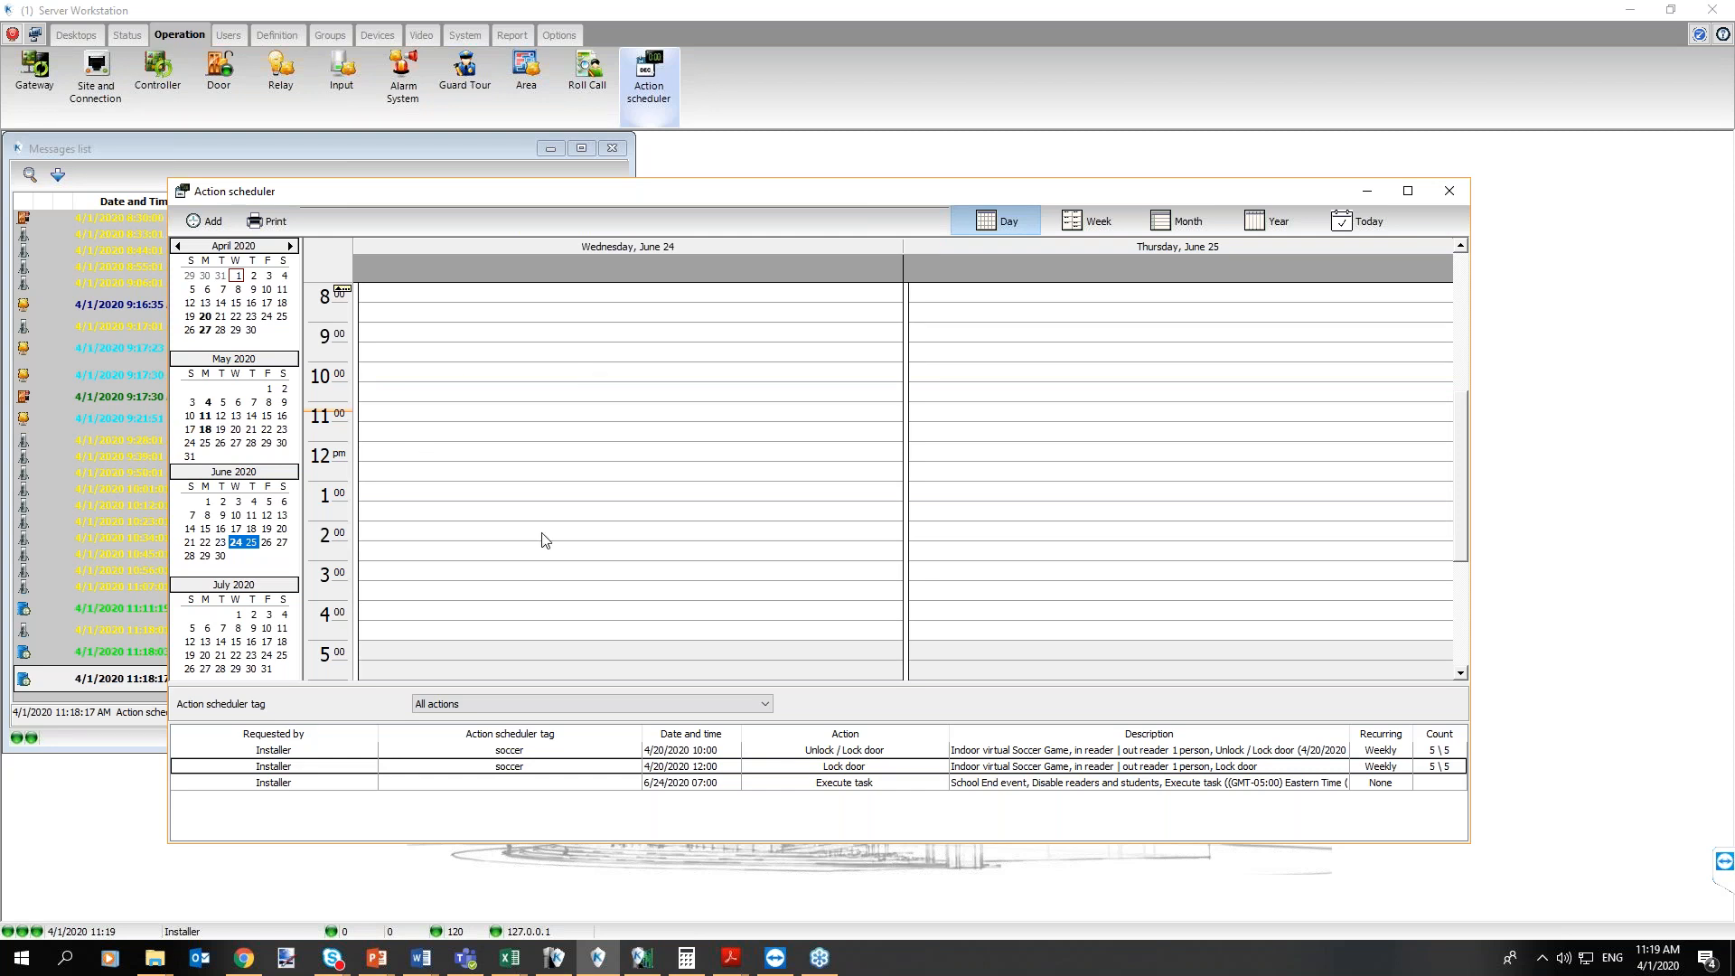
Examine the recurring frequency choices in a new action for June 24 at 11:00, and discard the action without saving
{"action": "left_click", "coordinate": [548, 411]}
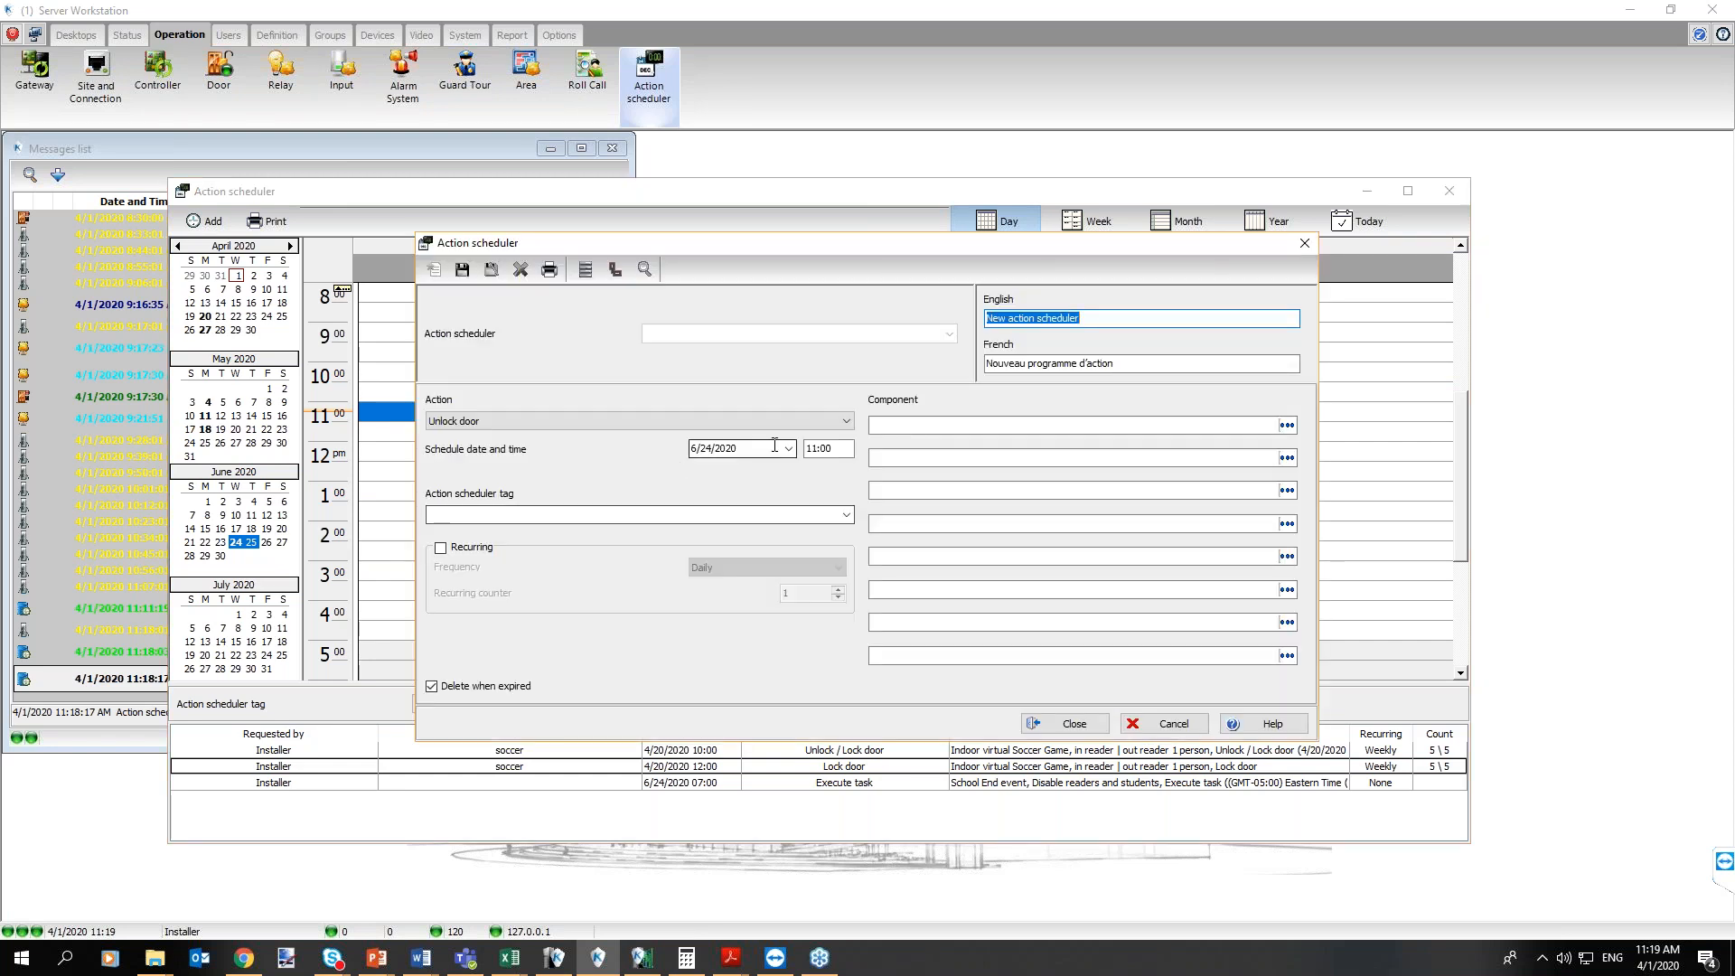
{"action": "left_click", "coordinate": [441, 549]}
{"action": "left_click", "coordinate": [719, 568]}
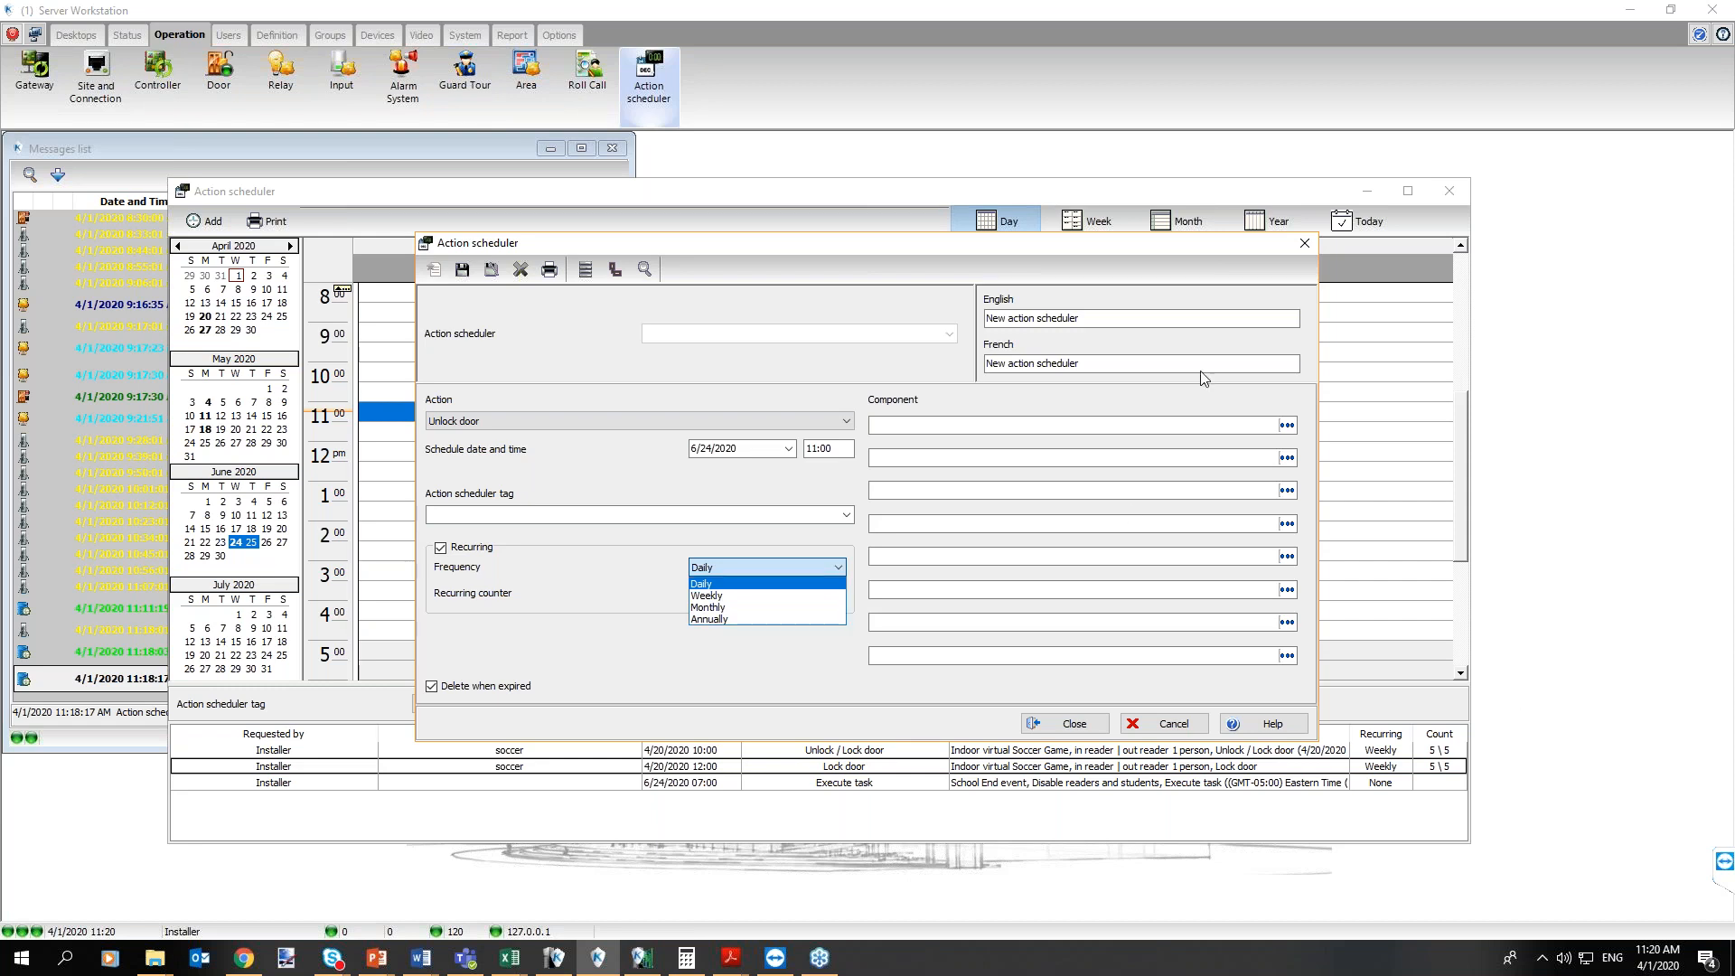
{"action": "left_click", "coordinate": [1304, 252]}
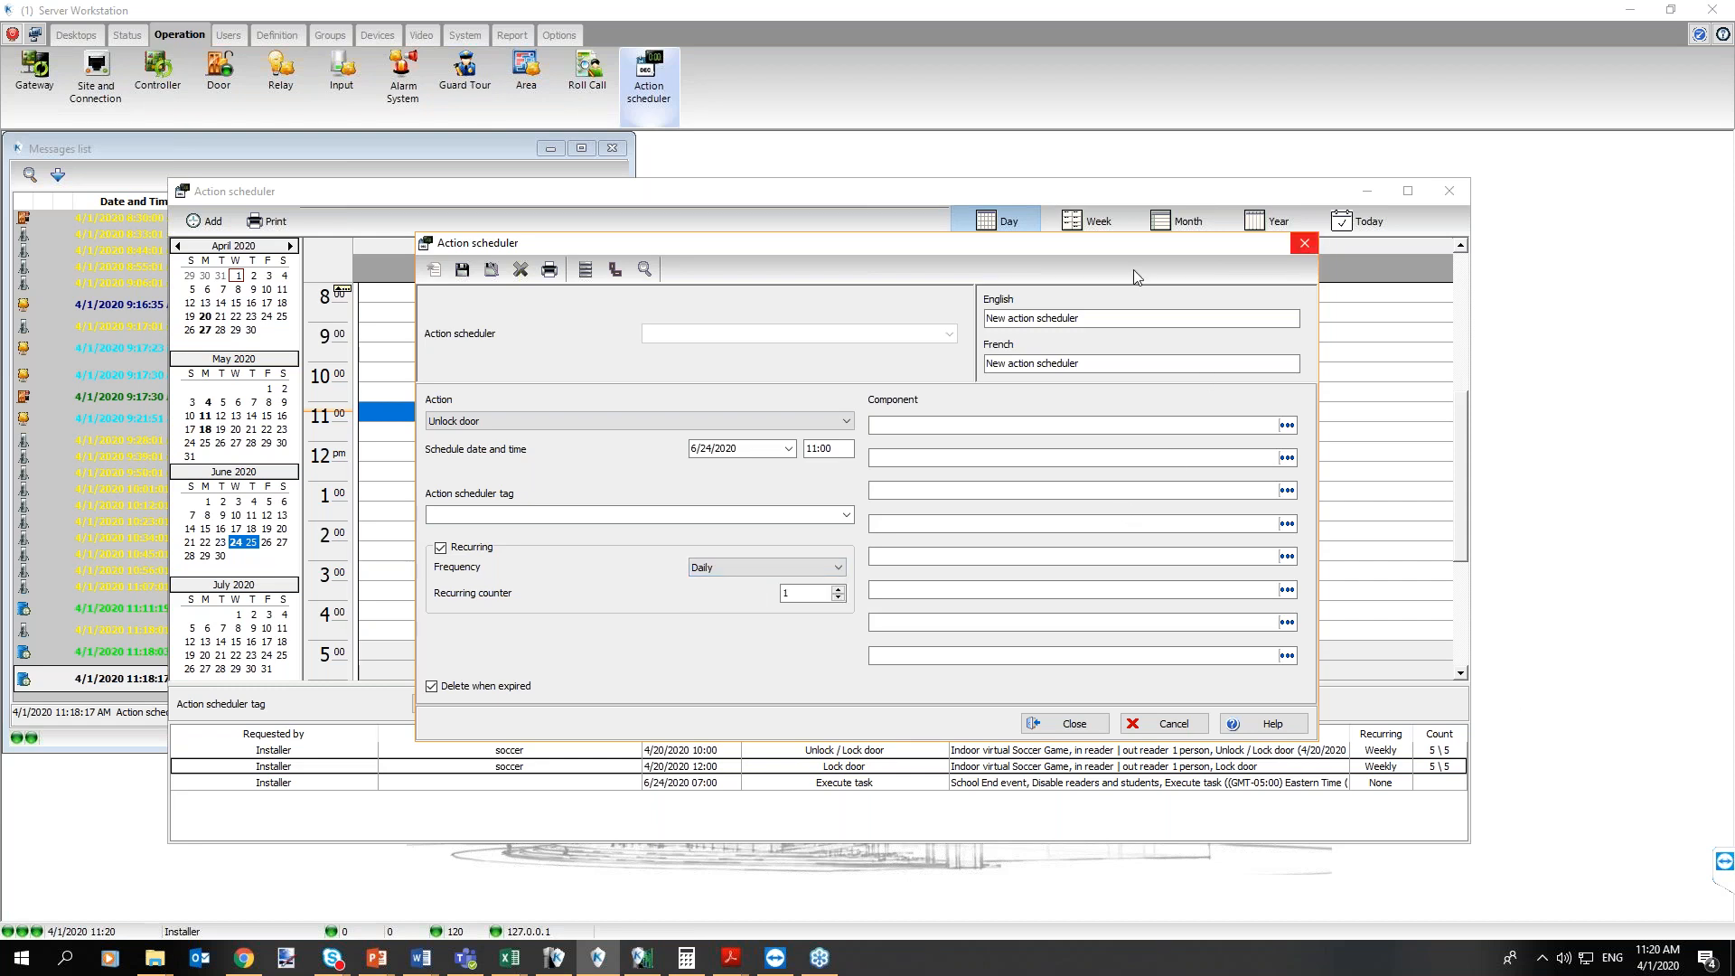
{"action": "left_click", "coordinate": [1079, 730]}
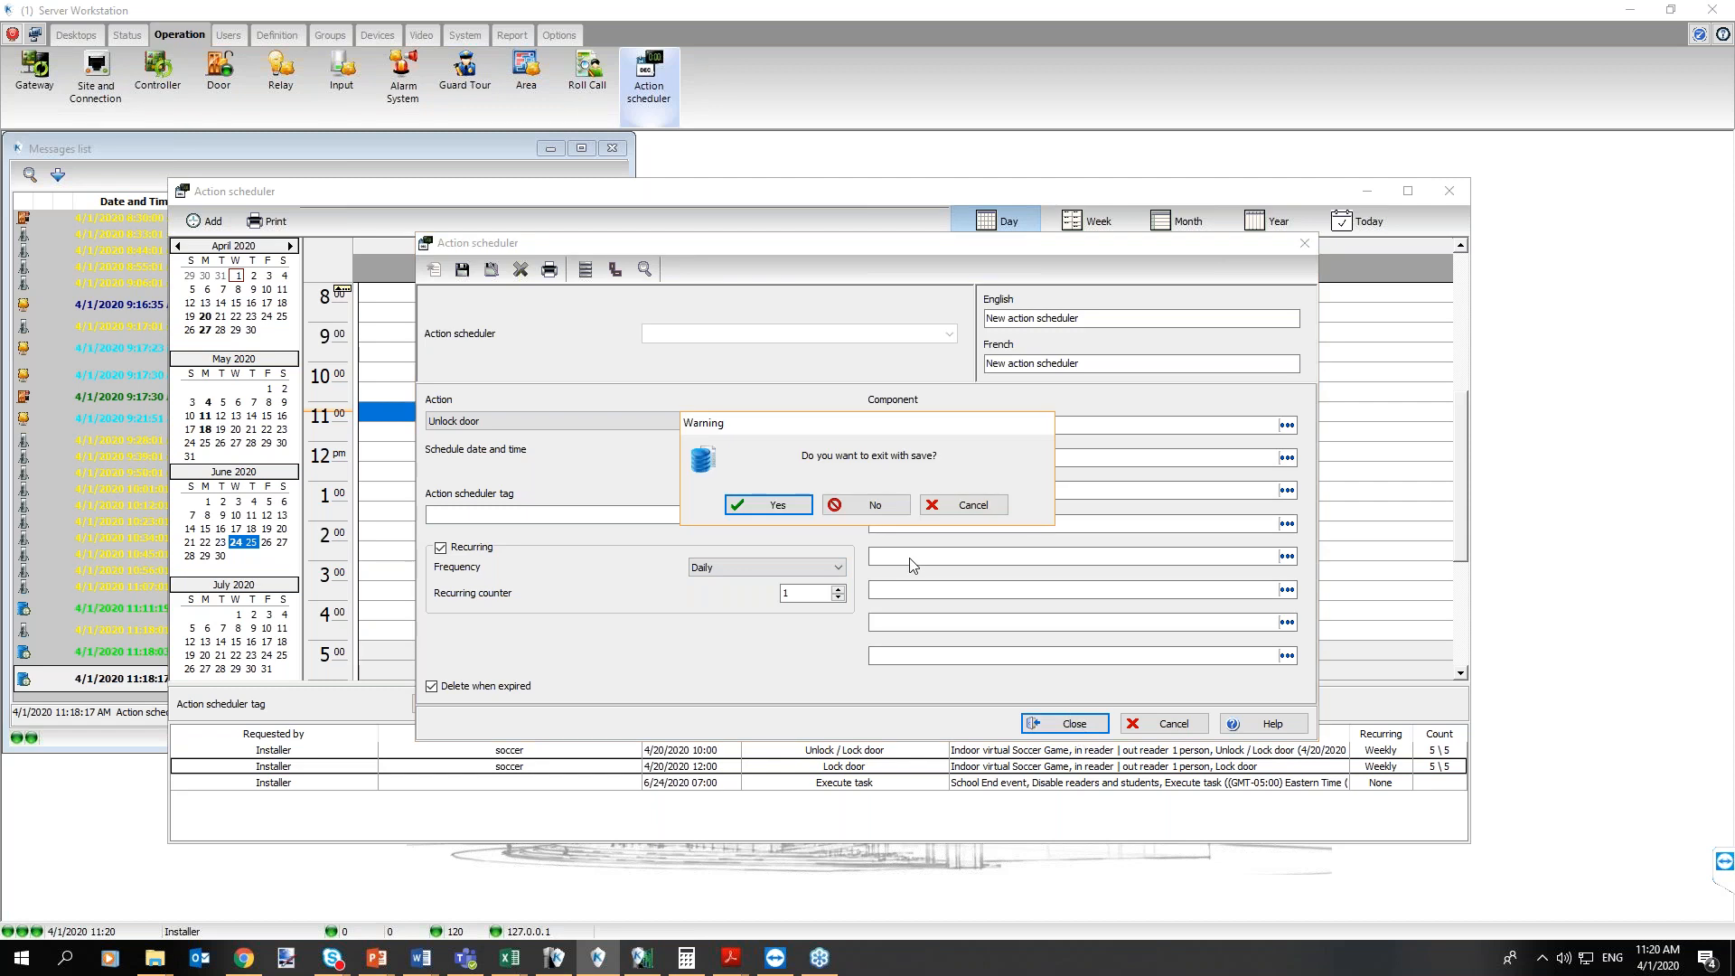
{"action": "left_click", "coordinate": [871, 508]}
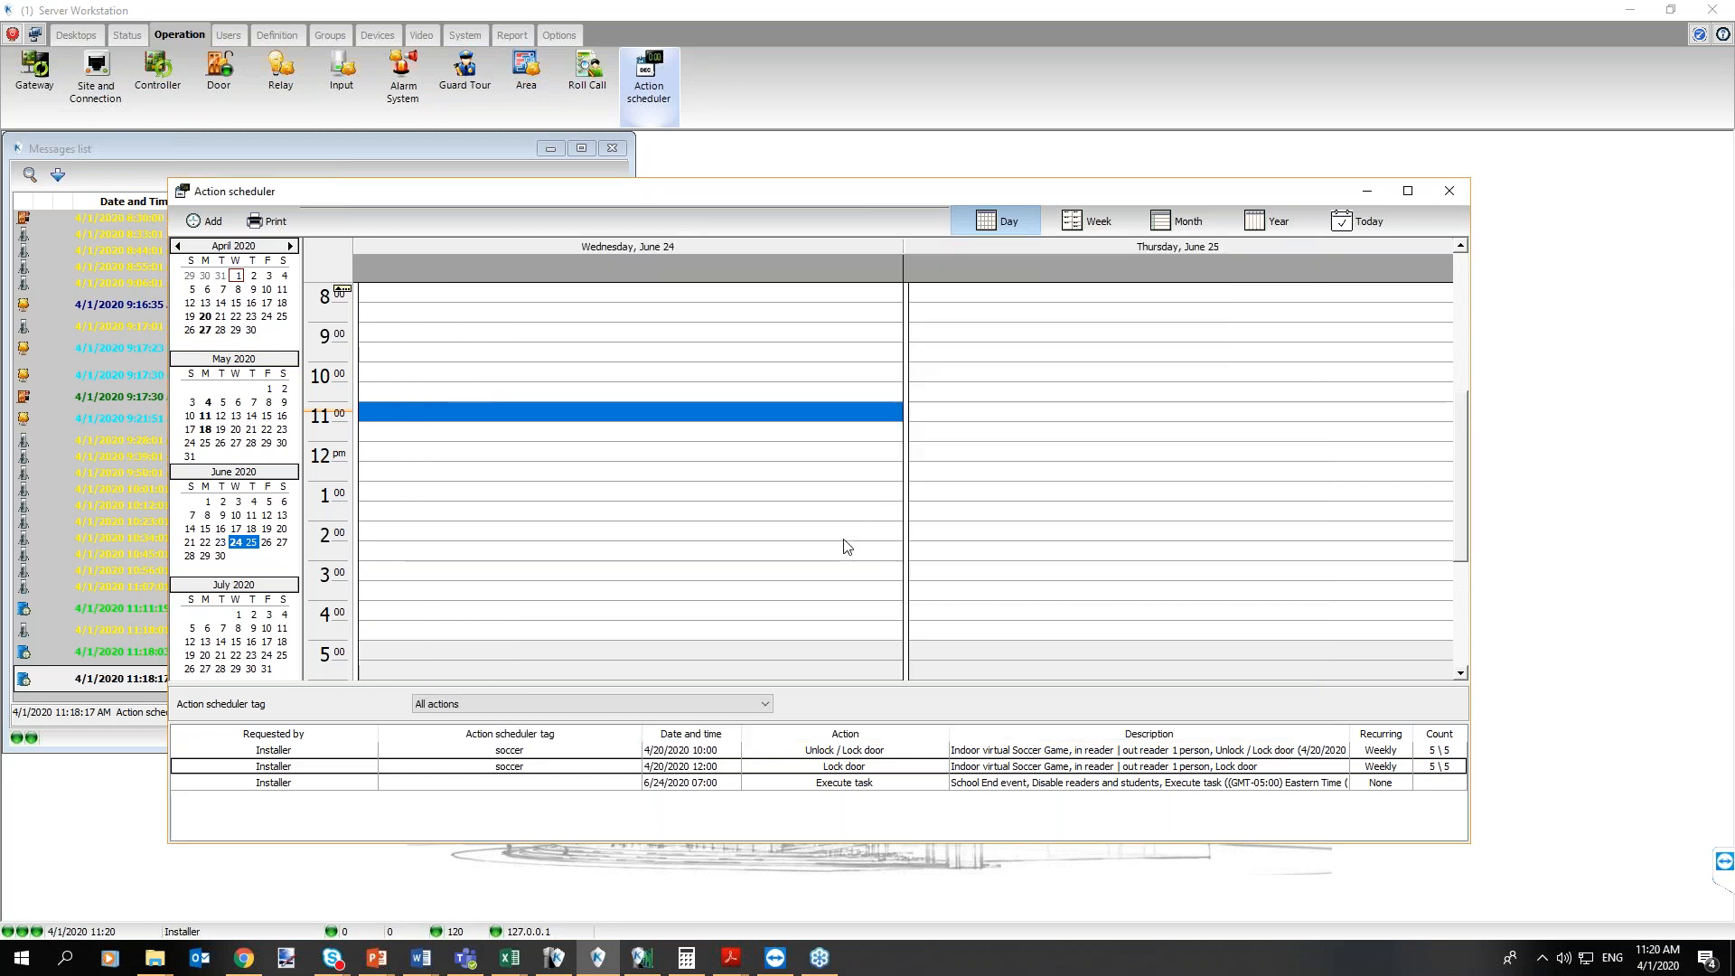
Minimize the Server Workstation and switch to the presentation, advancing to the Action Scheduler slide on security levels
{"action": "left_click", "coordinate": [1631, 14]}
{"action": "left_click", "coordinate": [1387, 120]}
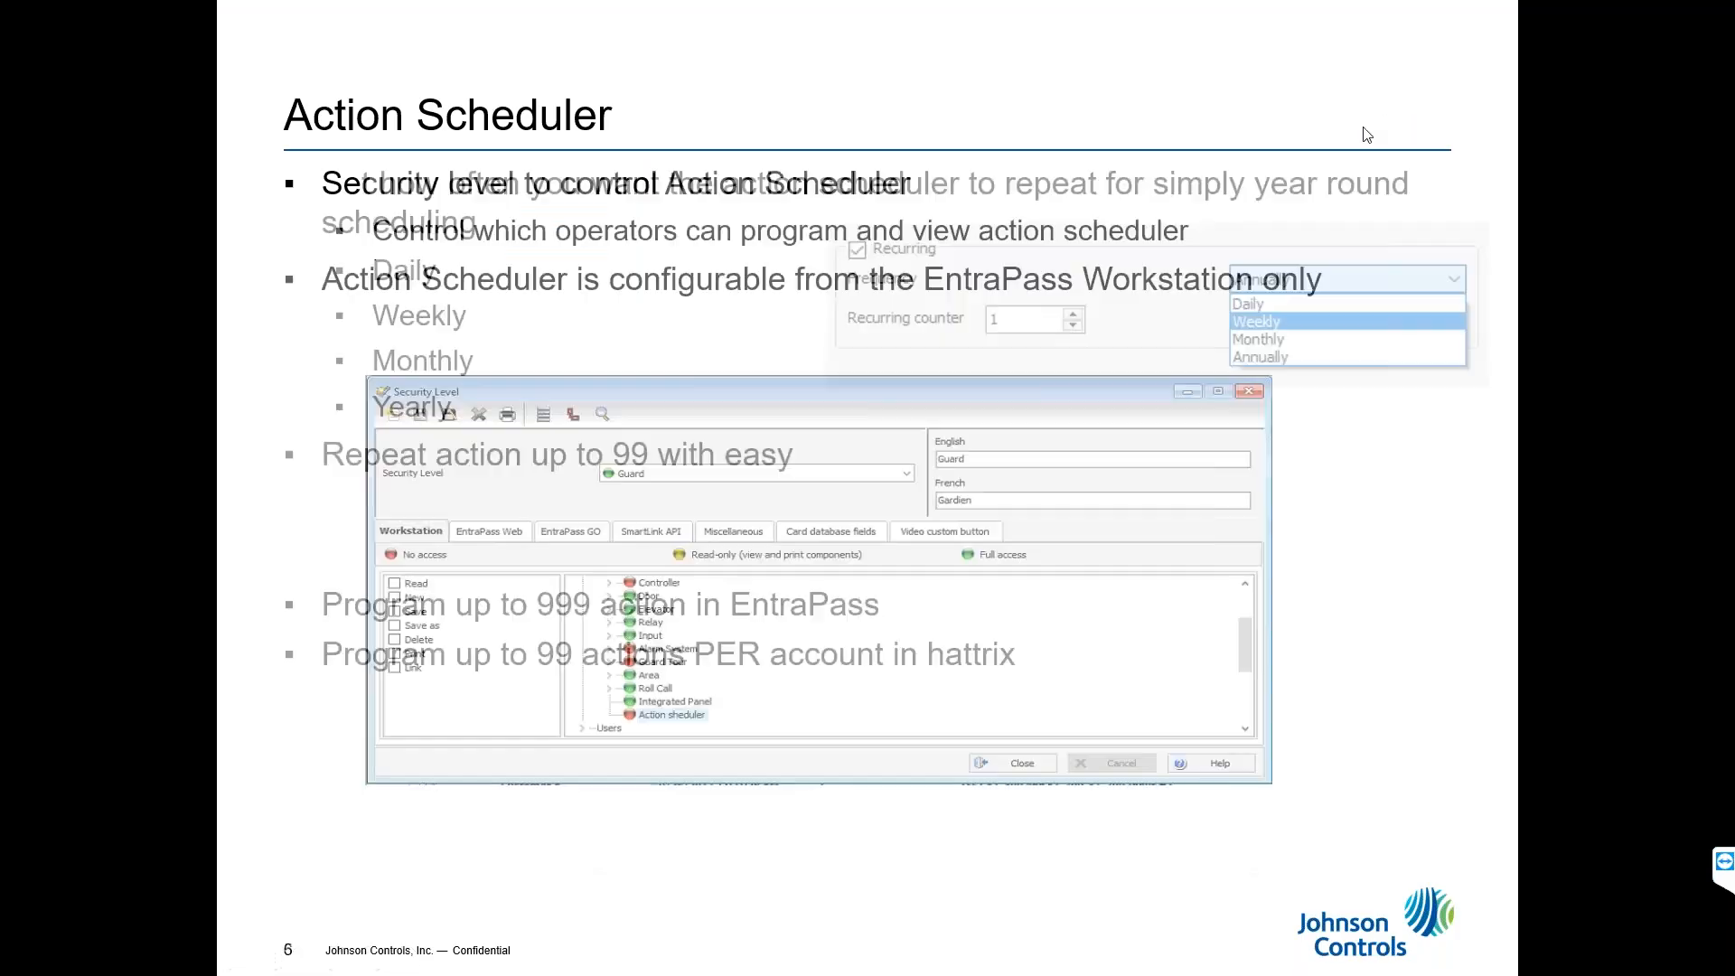